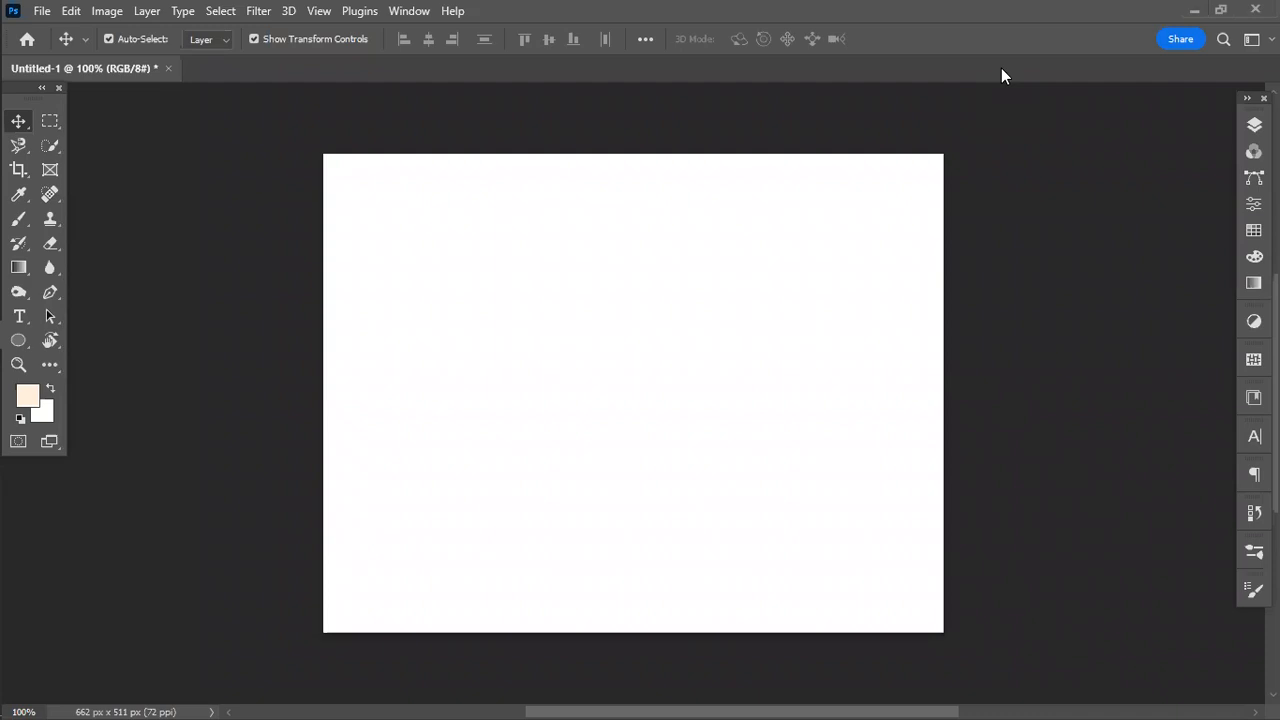
Step: Switch to Chrome and read the Selection Improvements and One-Click Delete and Fill sections of the Photoshop October 2022 feature summary
{"action": "mouse_move", "coordinate": [18, 308]}
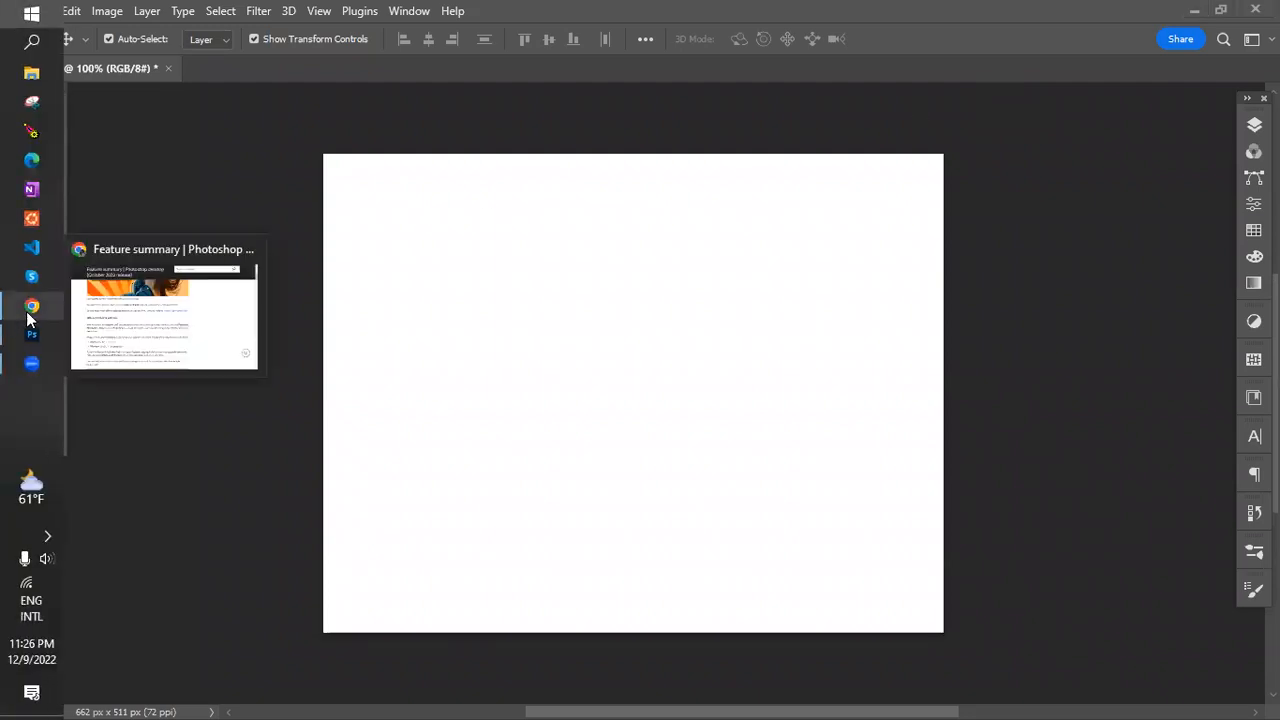
{"action": "key", "text": "super"}
{"action": "left_click", "coordinate": [28, 318]}
{"action": "scroll", "coordinate": [622, 349], "scroll_direction": "up", "scroll_amount": 8}
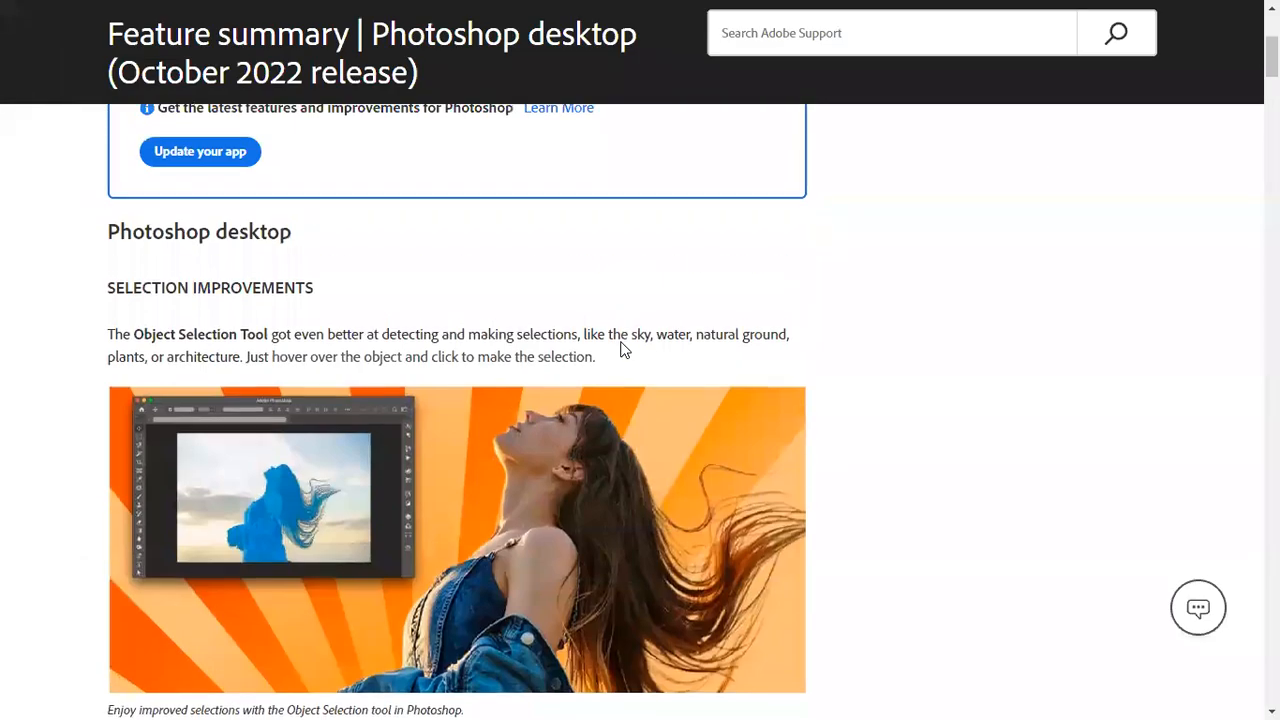
{"action": "scroll", "coordinate": [622, 349], "scroll_direction": "down", "scroll_amount": 7}
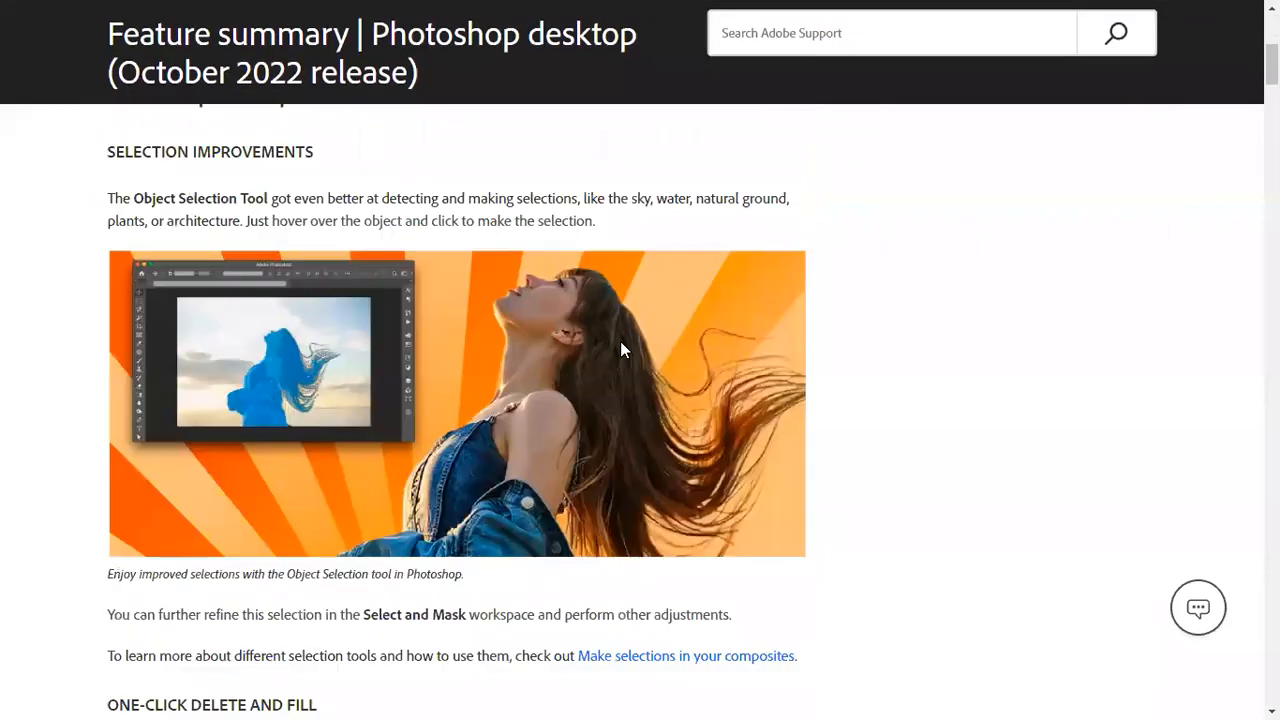
{"action": "scroll", "coordinate": [620, 349], "scroll_direction": "down", "scroll_amount": 1}
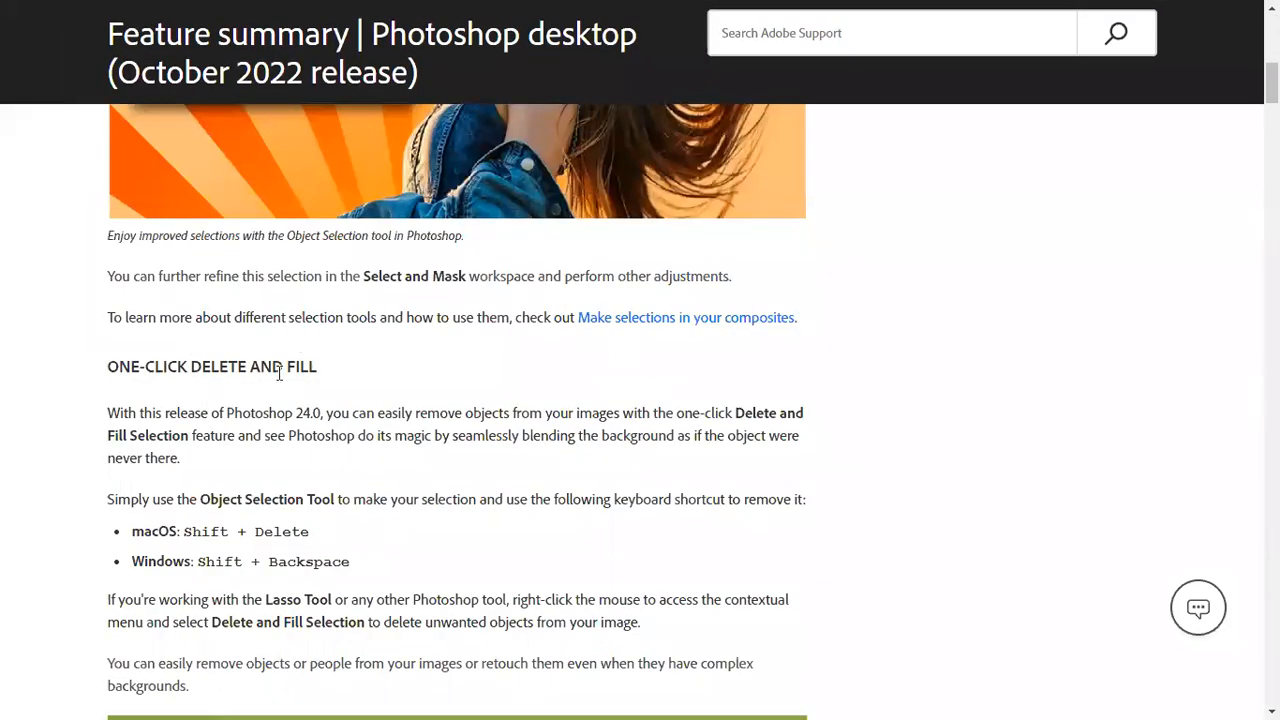
{"action": "scroll", "coordinate": [430, 400], "scroll_direction": "up", "scroll_amount": 3}
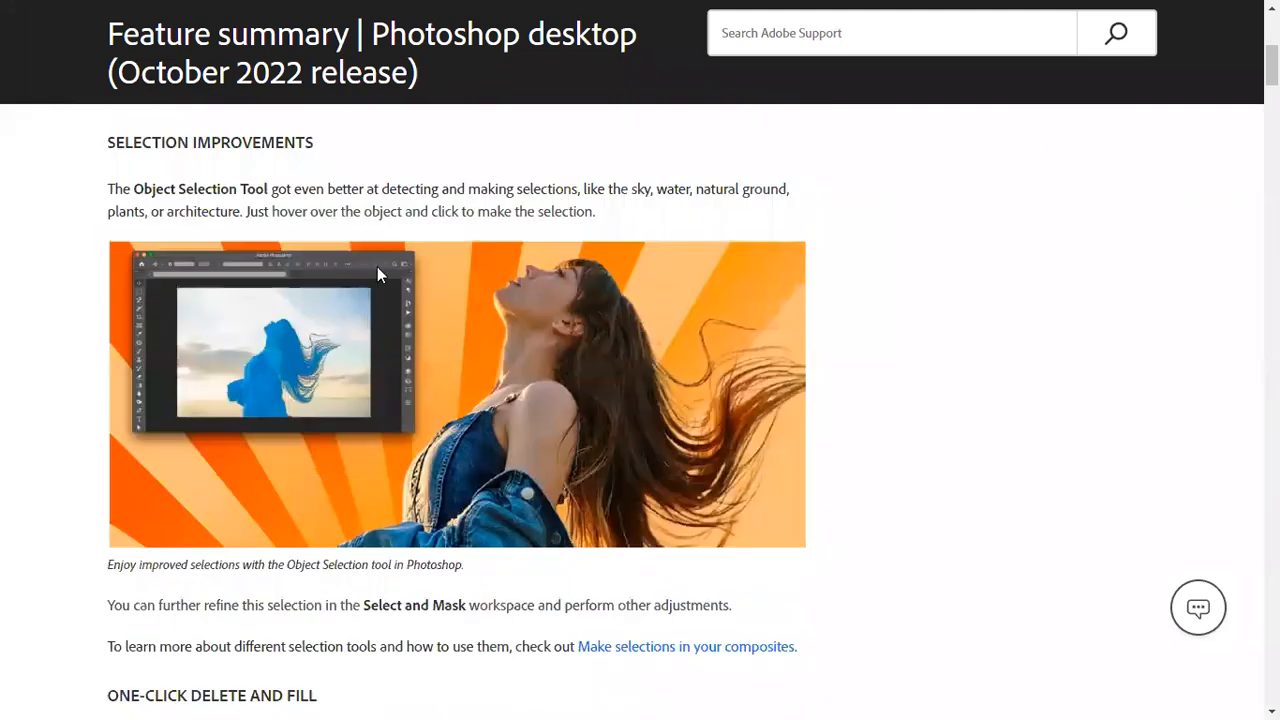
{"action": "scroll", "coordinate": [471, 404], "scroll_direction": "down", "scroll_amount": 2}
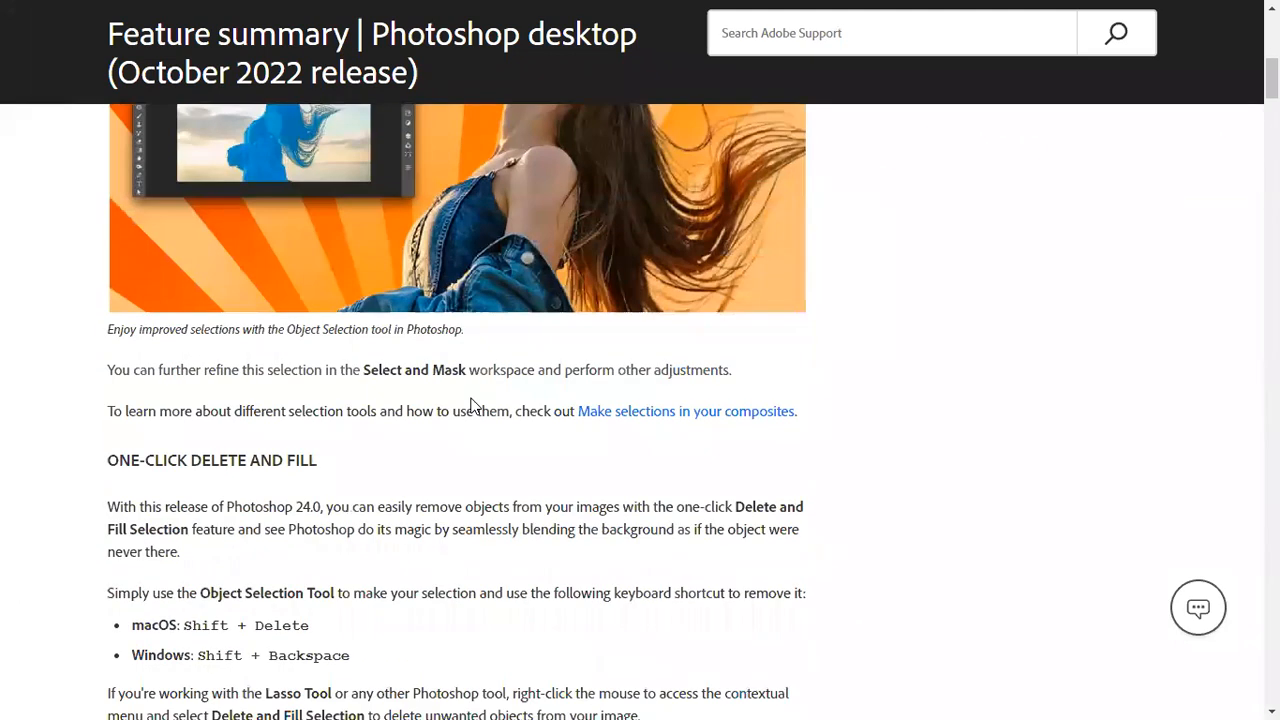
{"action": "scroll", "coordinate": [471, 404], "scroll_direction": "down", "scroll_amount": 5}
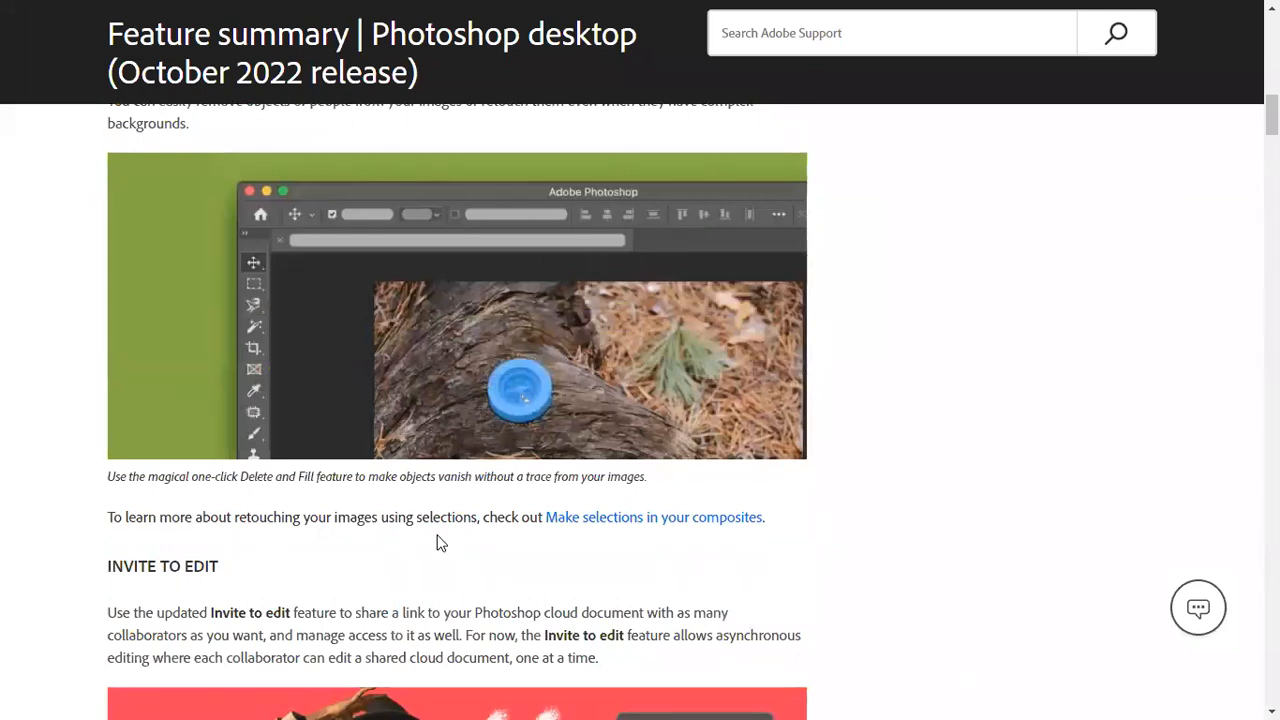
Step: Read how the Invite to Edit and Share for Review (Beta) features work, including their numbered instructions
{"action": "scroll", "coordinate": [440, 543], "scroll_direction": "down", "scroll_amount": 2}
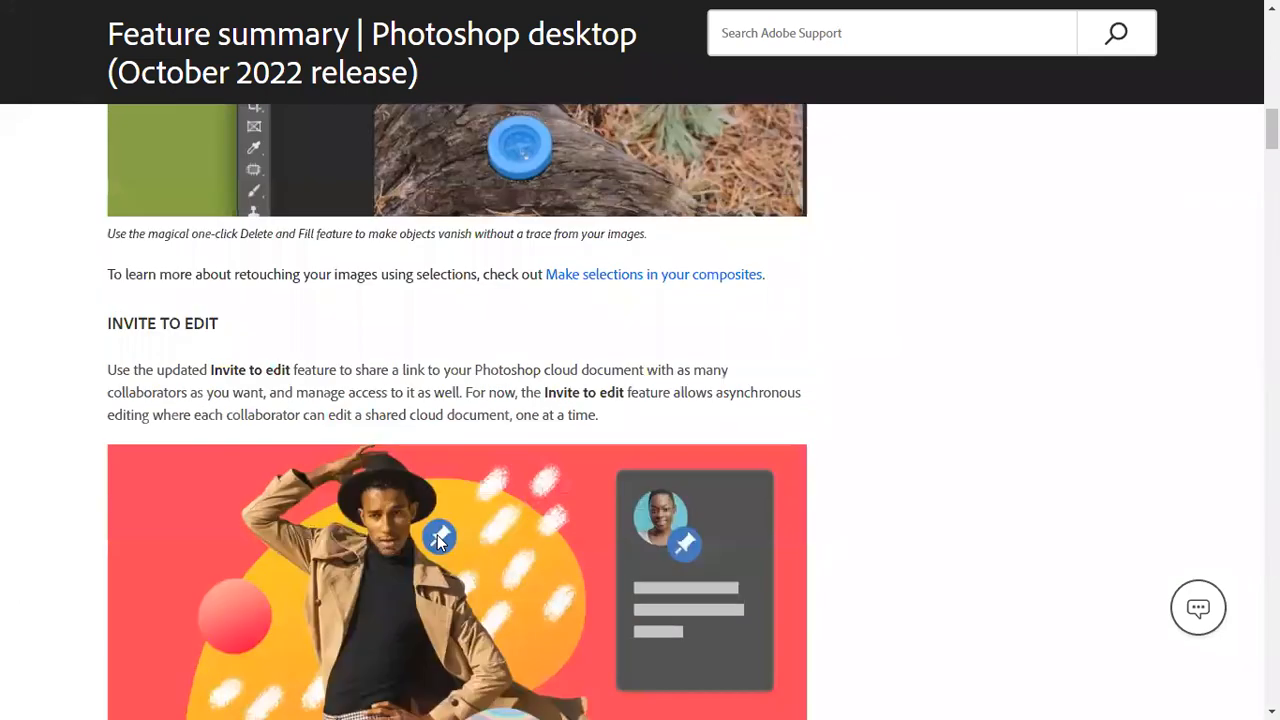
{"action": "scroll", "coordinate": [440, 542], "scroll_direction": "down", "scroll_amount": 1}
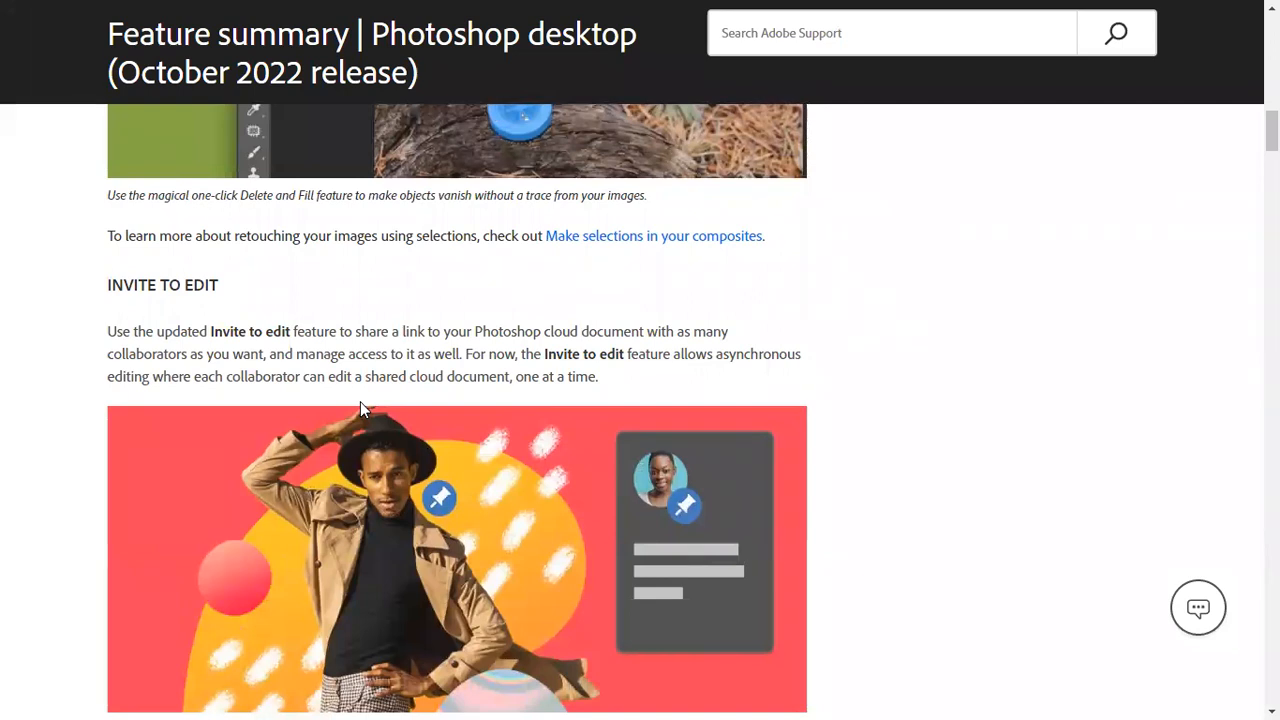
{"action": "scroll", "coordinate": [356, 372], "scroll_direction": "down", "scroll_amount": 5}
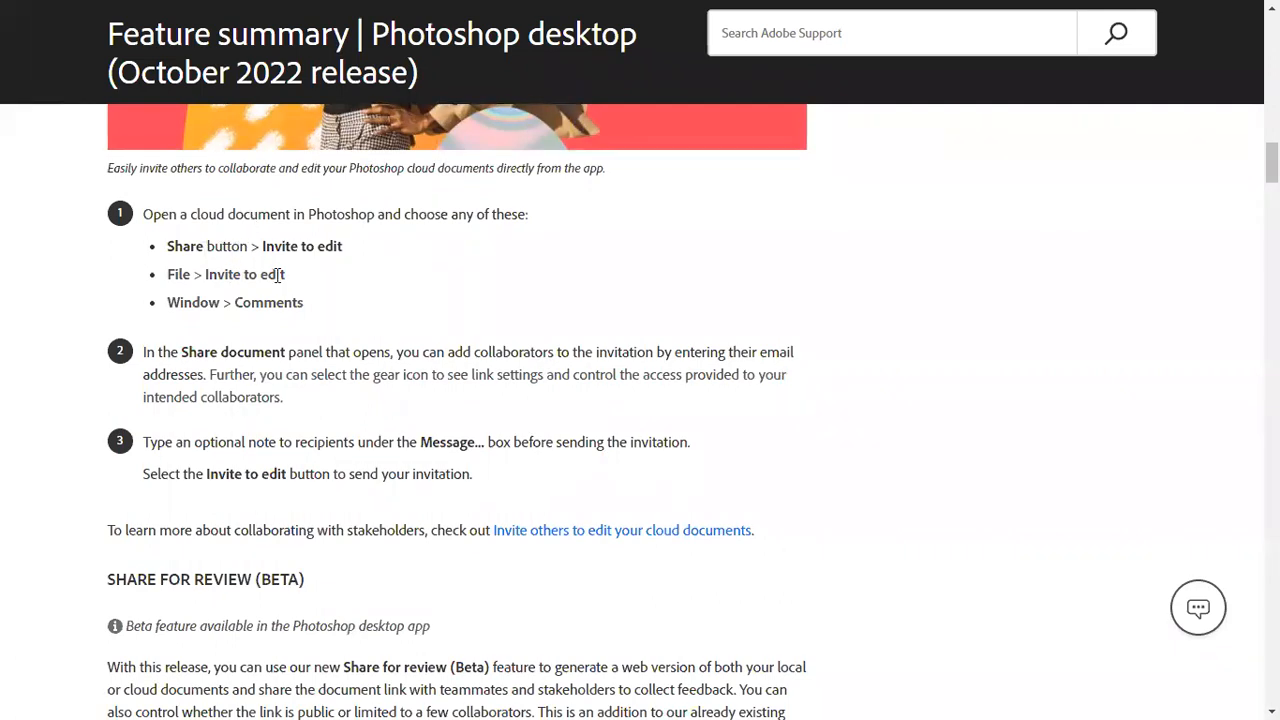
{"action": "scroll", "coordinate": [37, 311], "scroll_direction": "down", "scroll_amount": 1}
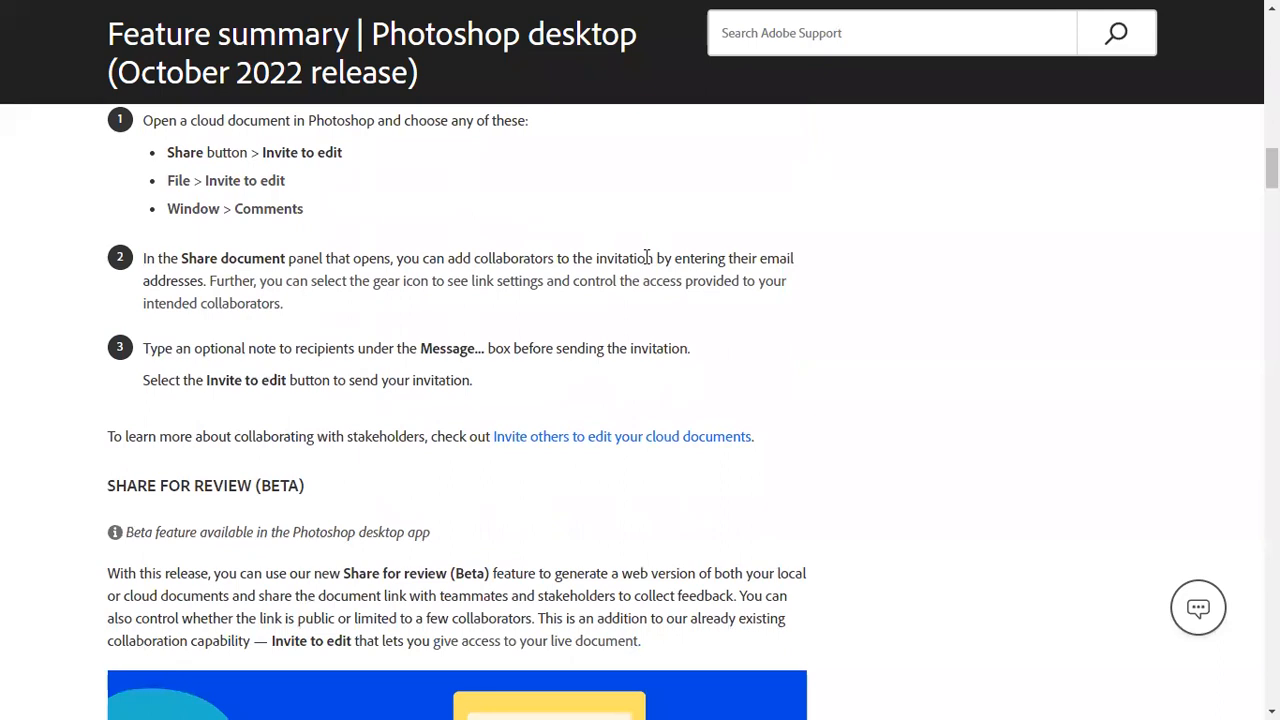
{"action": "scroll", "coordinate": [647, 257], "scroll_direction": "down", "scroll_amount": 2}
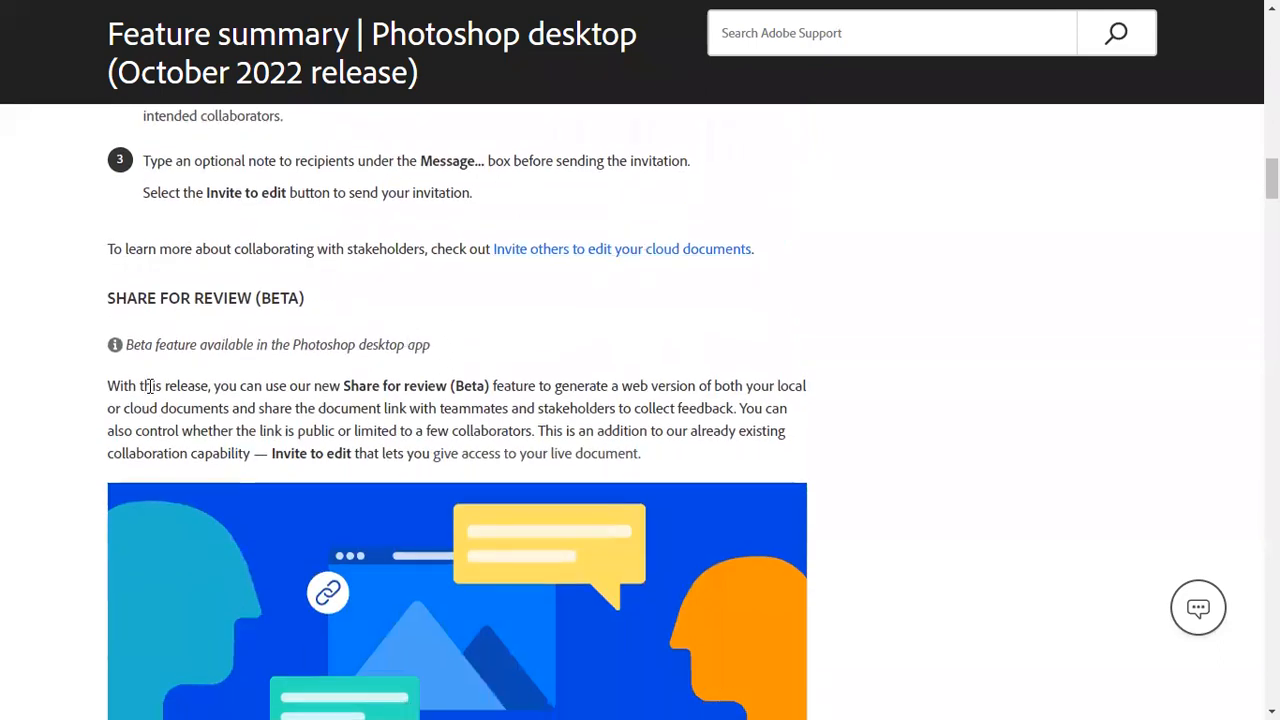
{"action": "scroll", "coordinate": [360, 400], "scroll_direction": "down", "scroll_amount": 4}
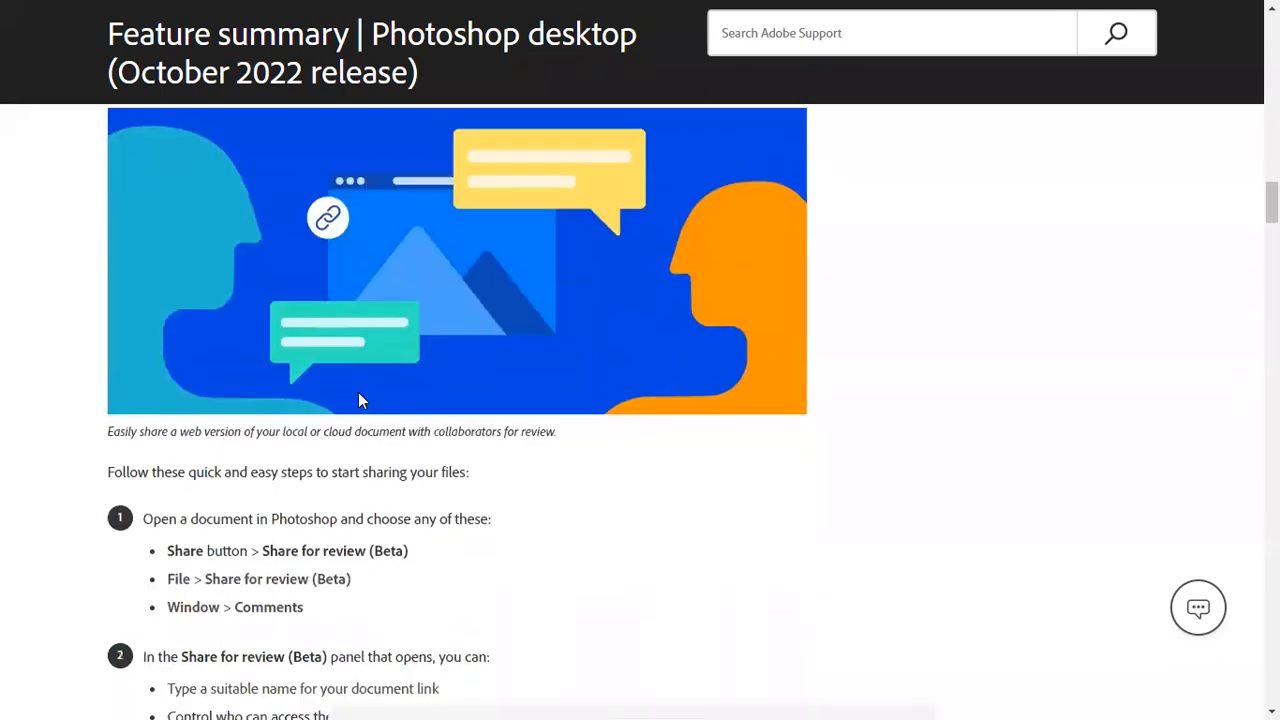
{"action": "scroll", "coordinate": [360, 400], "scroll_direction": "down", "scroll_amount": 7}
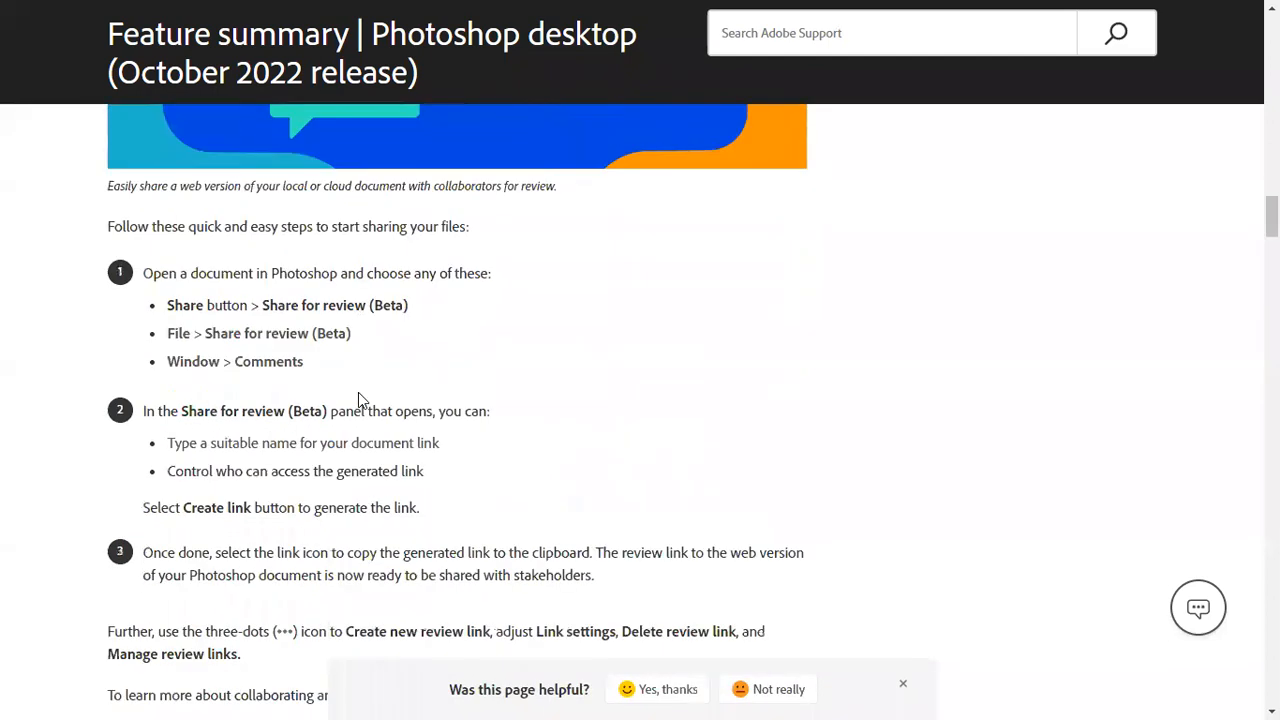
Step: Review the Photo Restoration Neural Filter (Beta) section with its before-and-after portrait and application steps
{"action": "scroll", "coordinate": [358, 398], "scroll_direction": "down", "scroll_amount": 2}
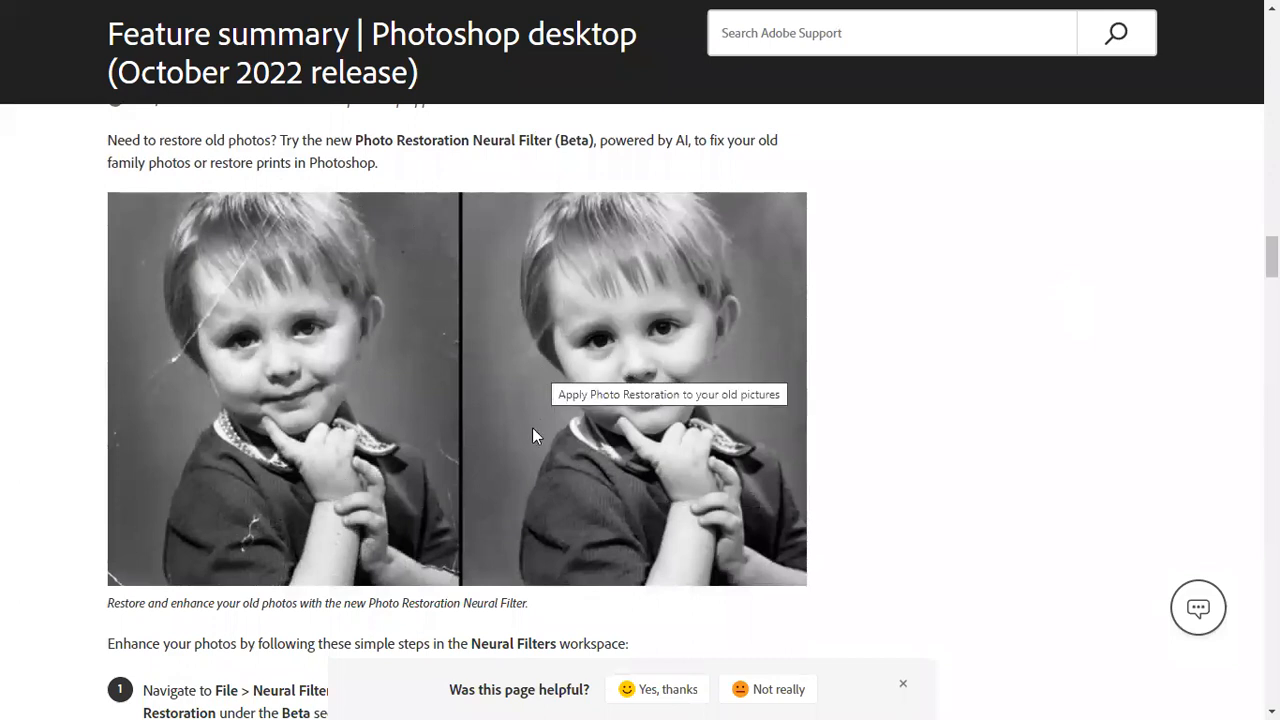
{"action": "scroll", "coordinate": [529, 447], "scroll_direction": "down", "scroll_amount": 3}
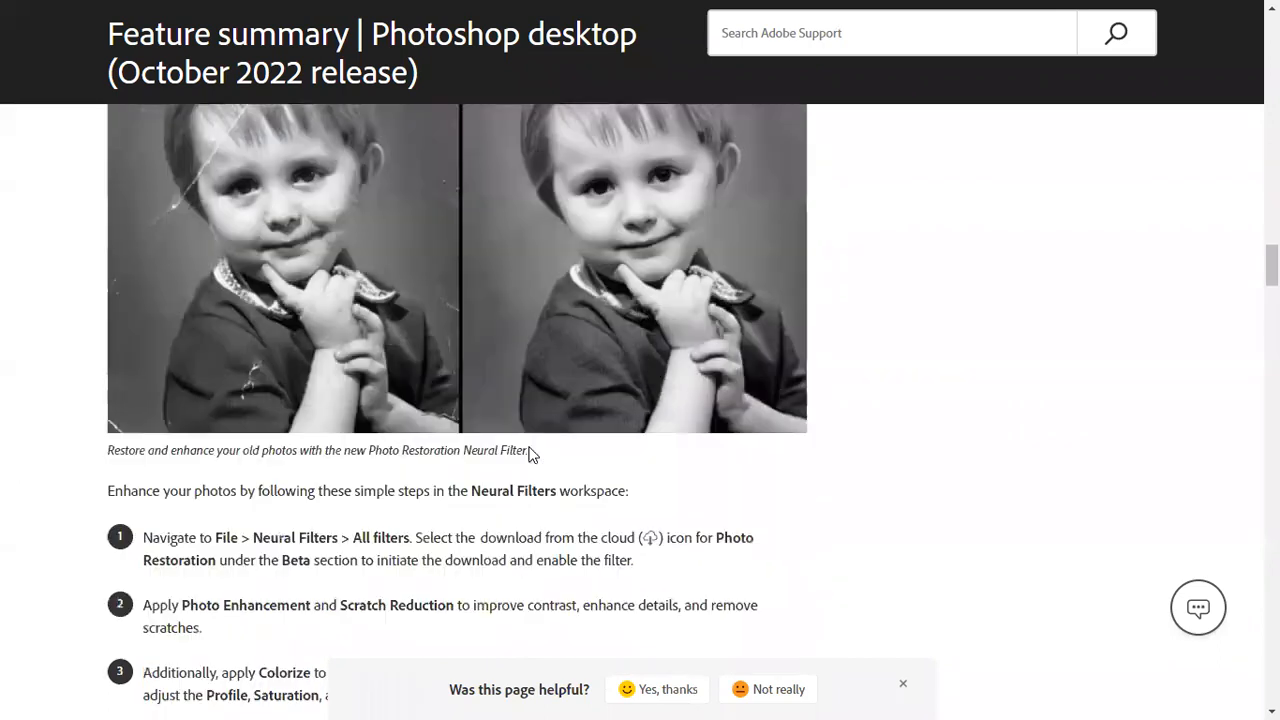
{"action": "scroll", "coordinate": [531, 454], "scroll_direction": "down", "scroll_amount": 4}
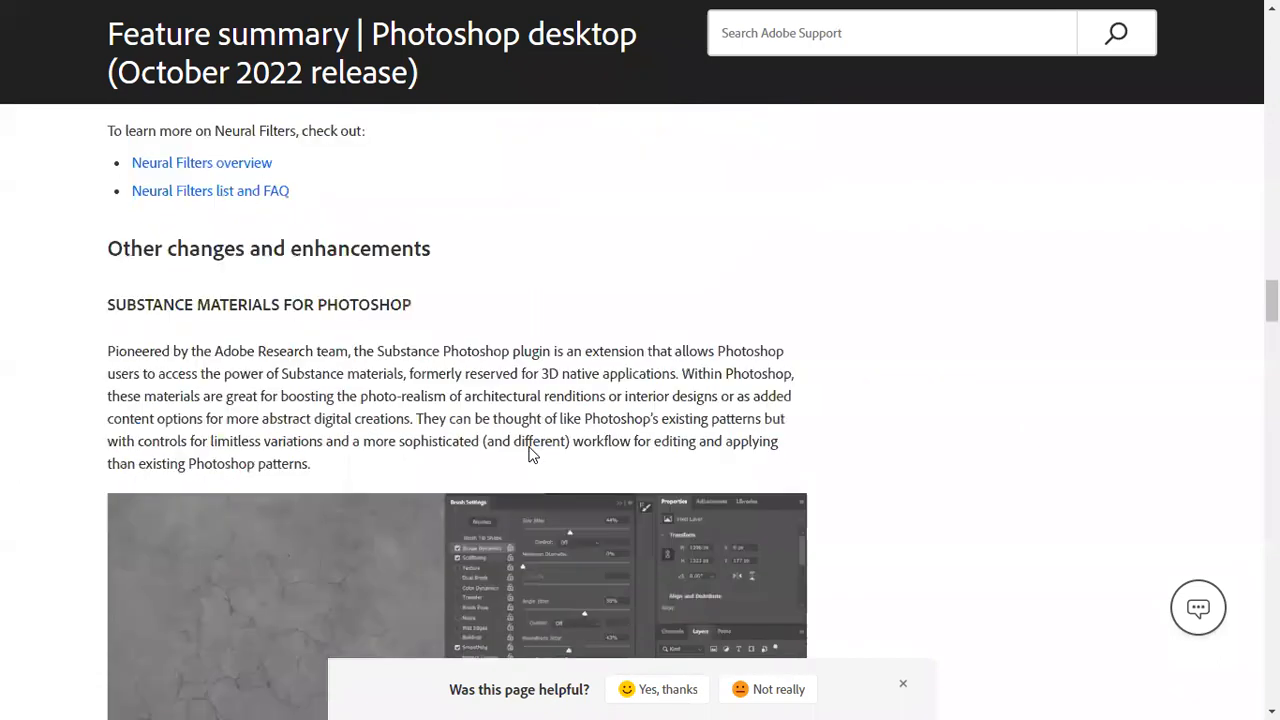
Step: Read the enhancements from Substance Materials and Content Credentials (Beta) through cloud version history to the Windows selection stability preference
{"action": "scroll", "coordinate": [529, 454], "scroll_direction": "down", "scroll_amount": 1}
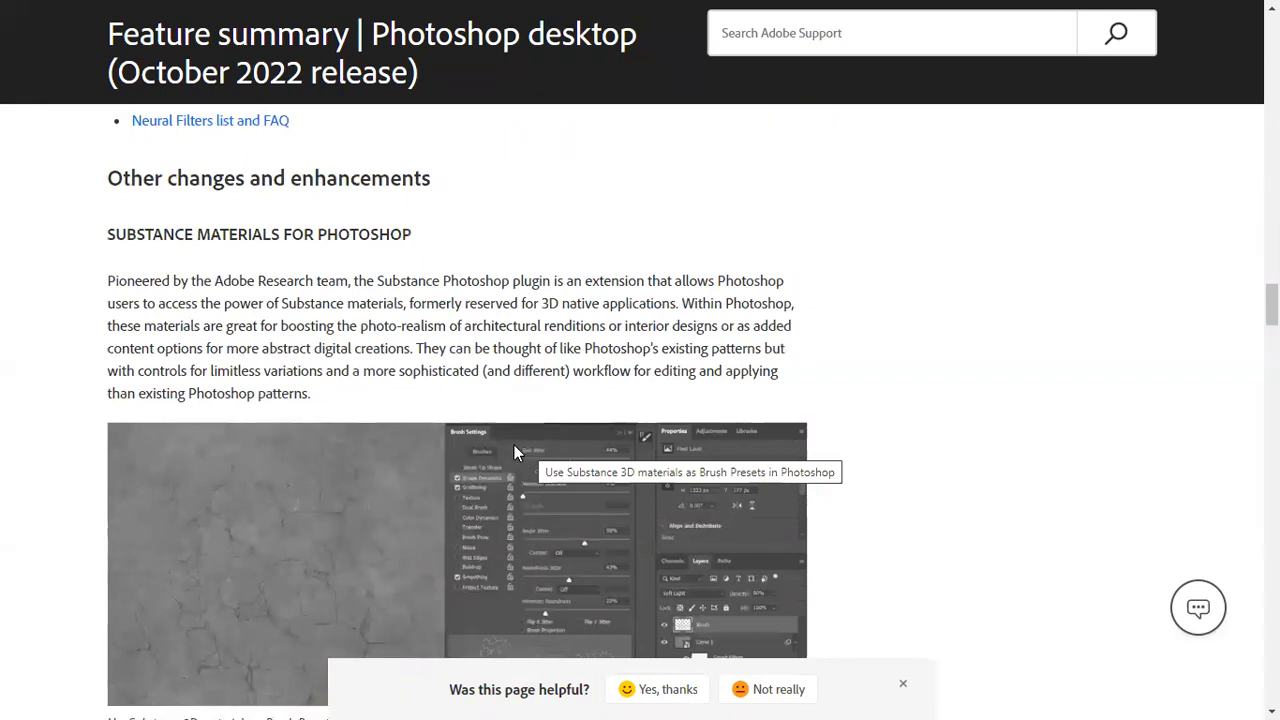
{"action": "scroll", "coordinate": [422, 350], "scroll_direction": "down", "scroll_amount": 3}
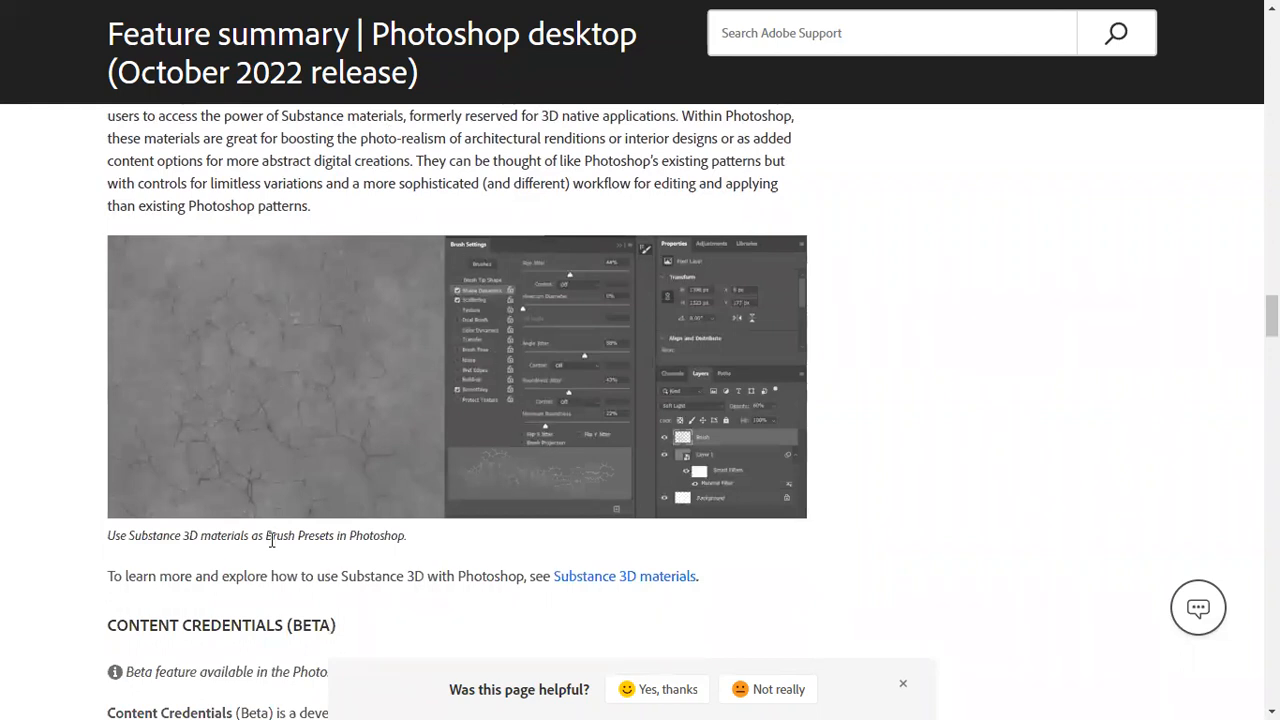
{"action": "scroll", "coordinate": [270, 540], "scroll_direction": "down", "scroll_amount": 3}
{"action": "scroll", "coordinate": [270, 540], "scroll_direction": "down", "scroll_amount": 2}
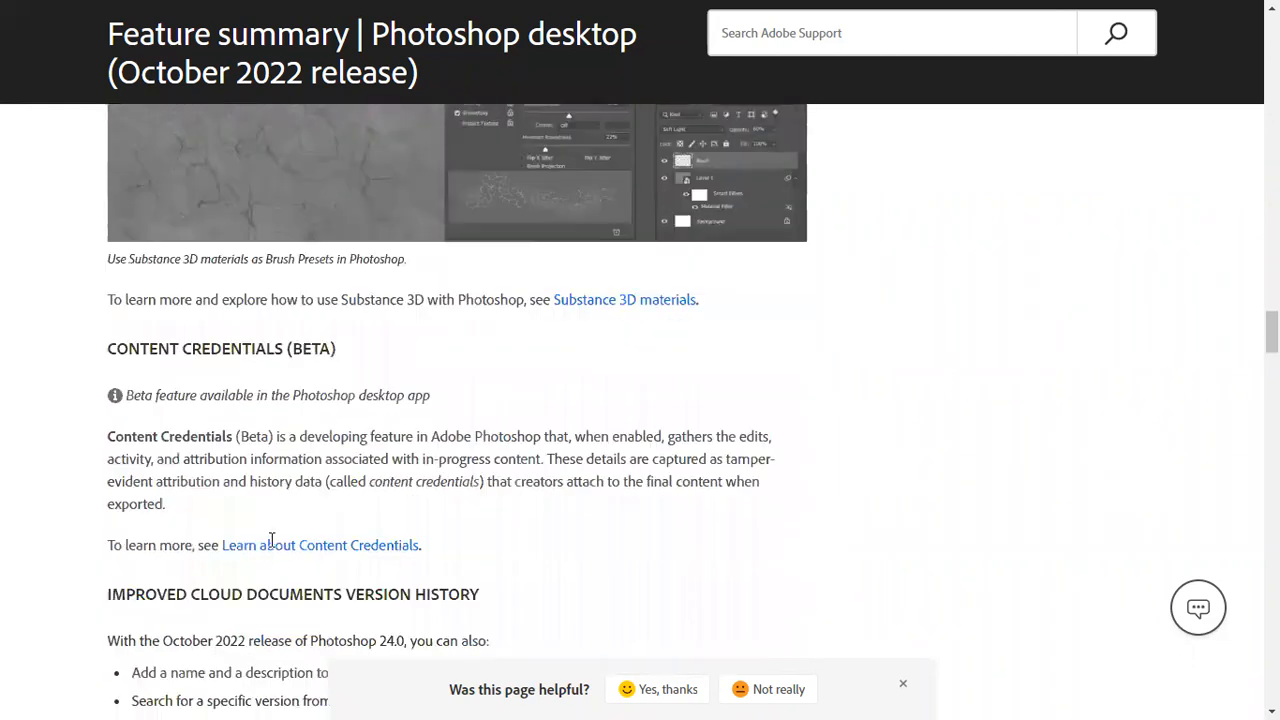
{"action": "scroll", "coordinate": [266, 540], "scroll_direction": "down", "scroll_amount": 4}
{"action": "scroll", "coordinate": [266, 535], "scroll_direction": "down", "scroll_amount": 4}
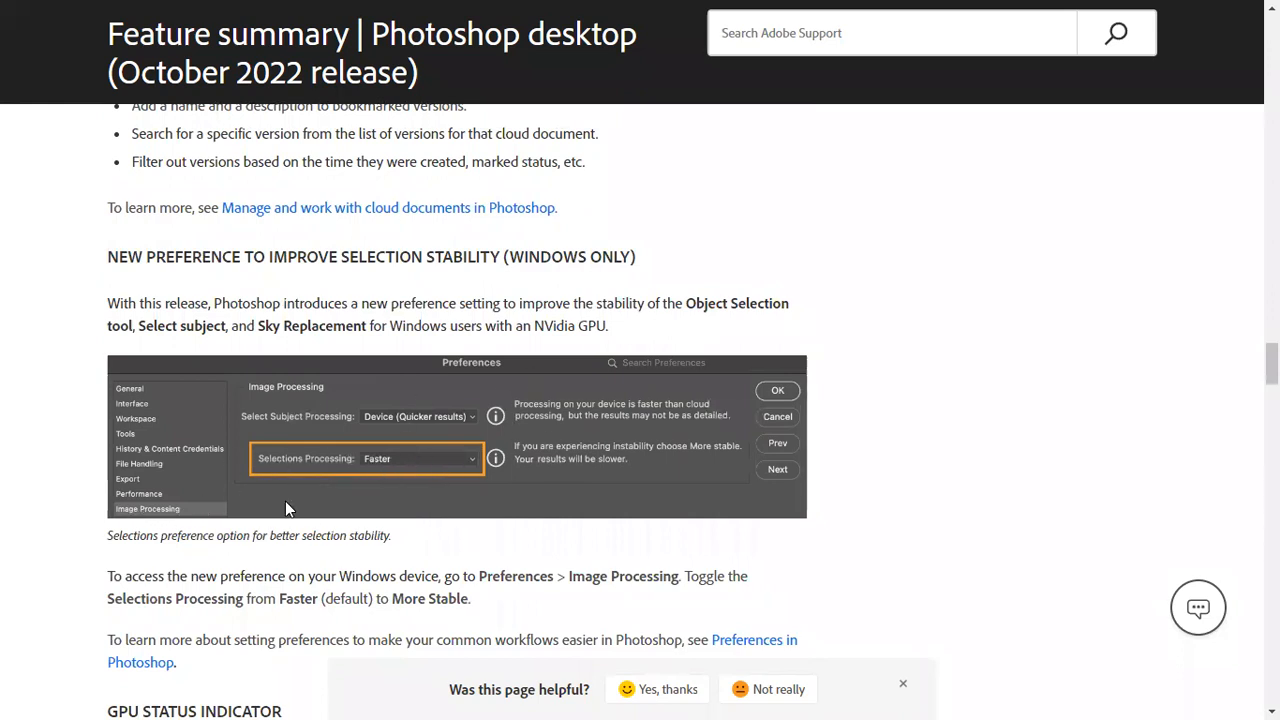
Step: Examine the GPU Status Indicator, Older GPU Mode (Pre 2016) and Support for Emoji Glyphs sections
{"action": "scroll", "coordinate": [285, 505], "scroll_direction": "down", "scroll_amount": 5}
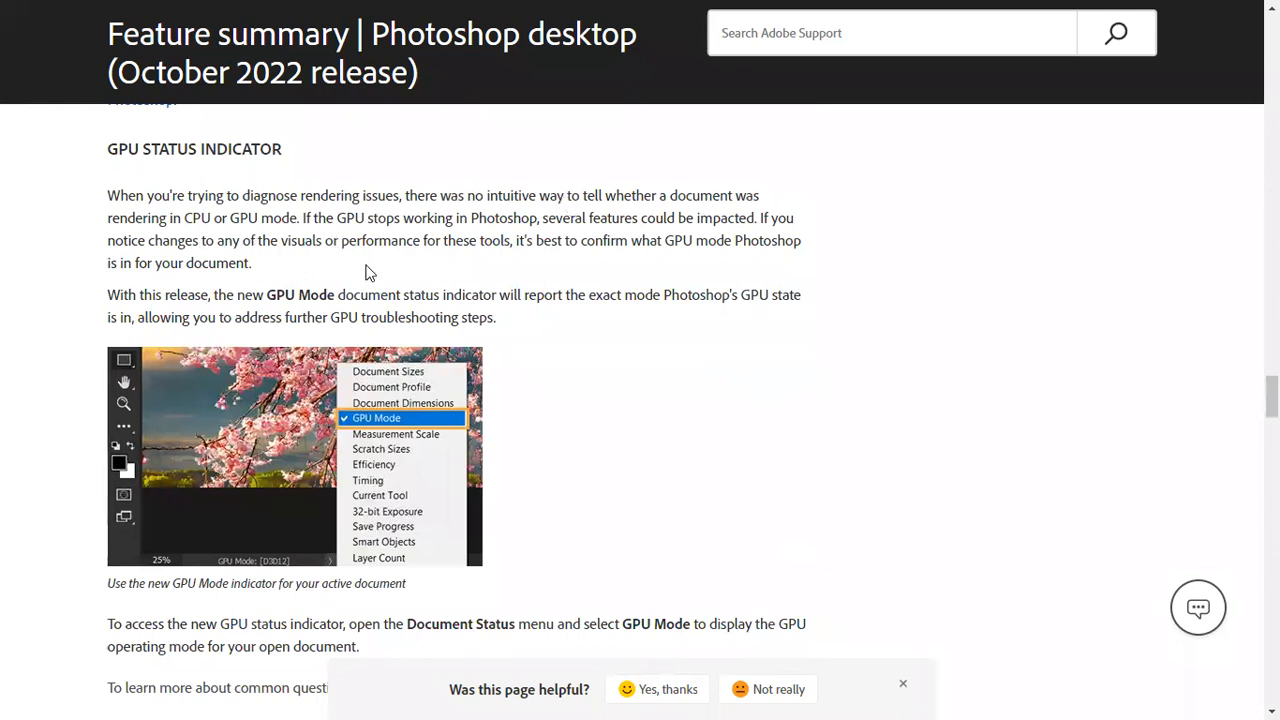
{"action": "left_click_drag", "start_coordinate": [303, 217], "coordinate": [63, 240]}
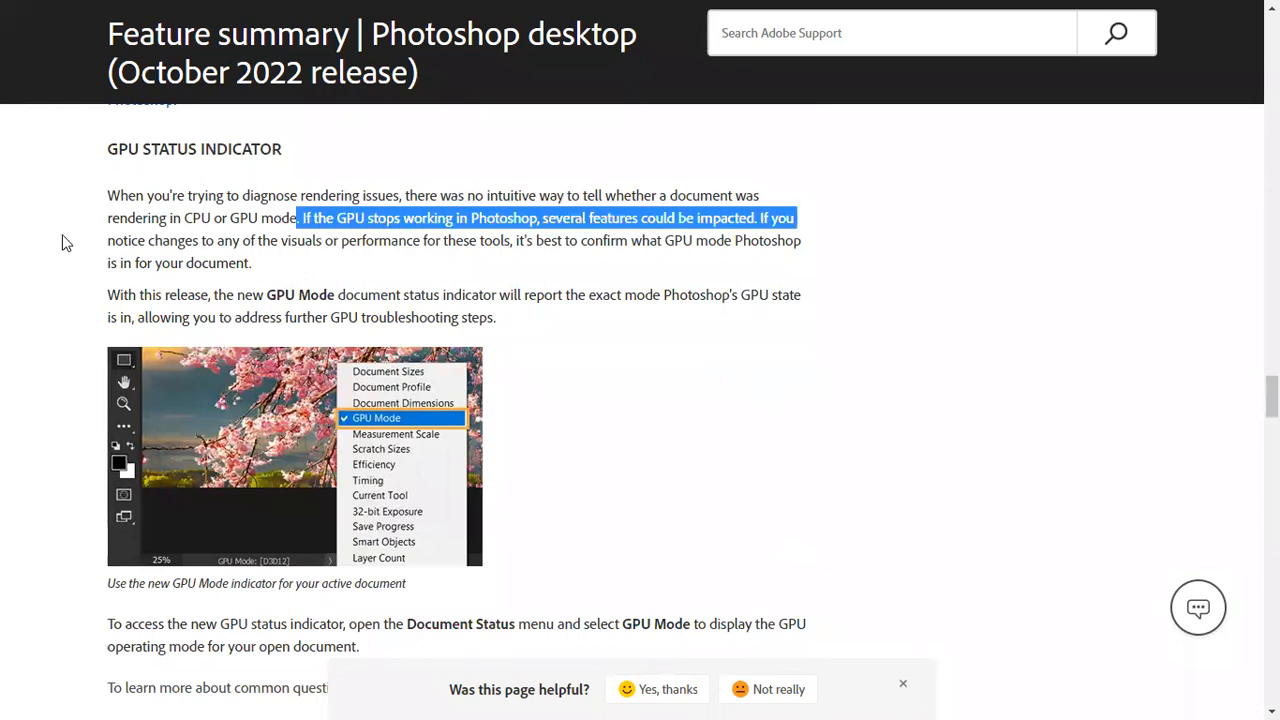
{"action": "left_click", "coordinate": [221, 237]}
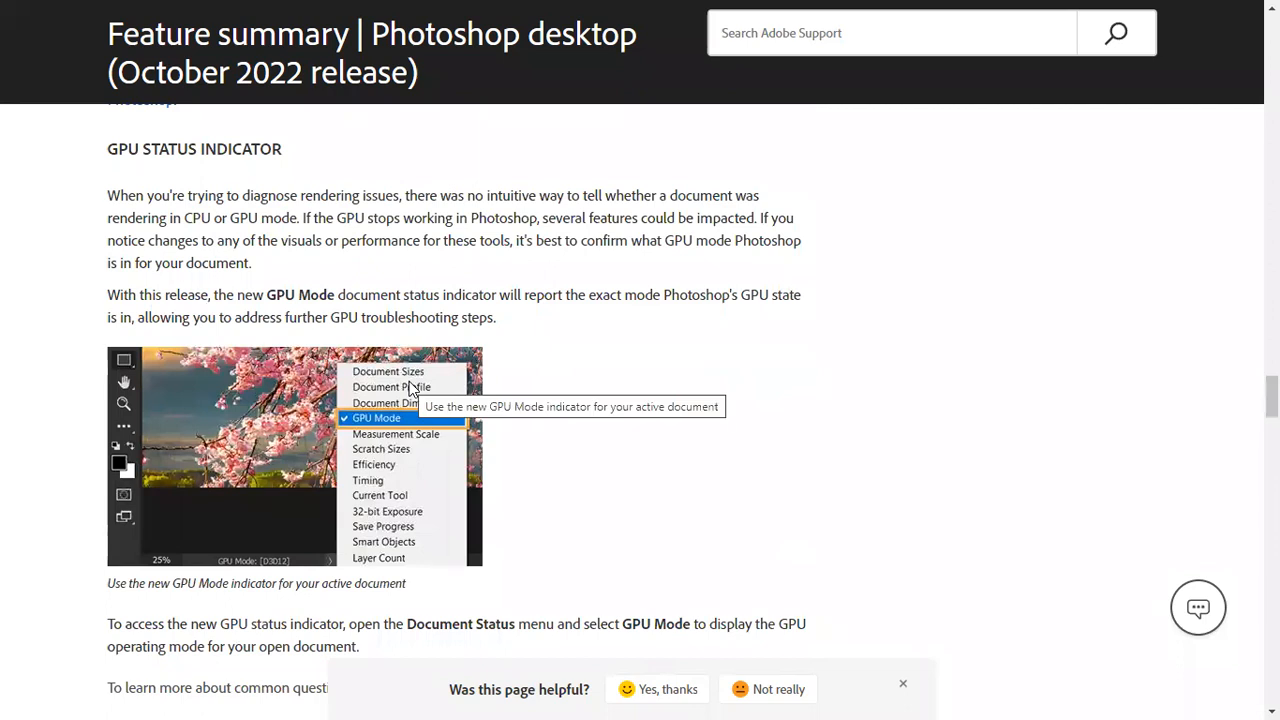
{"action": "scroll", "coordinate": [409, 388], "scroll_direction": "down", "scroll_amount": 3}
{"action": "scroll", "coordinate": [409, 388], "scroll_direction": "down", "scroll_amount": 1}
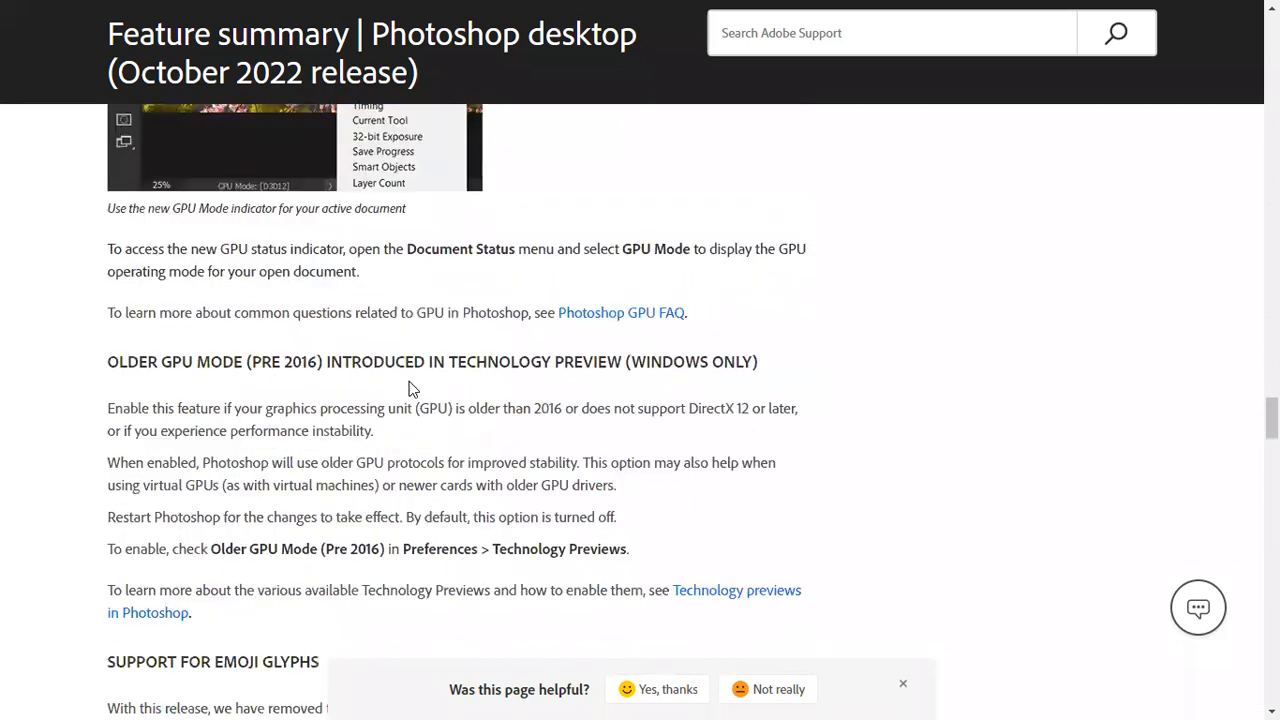
{"action": "scroll", "coordinate": [409, 388], "scroll_direction": "down", "scroll_amount": 2}
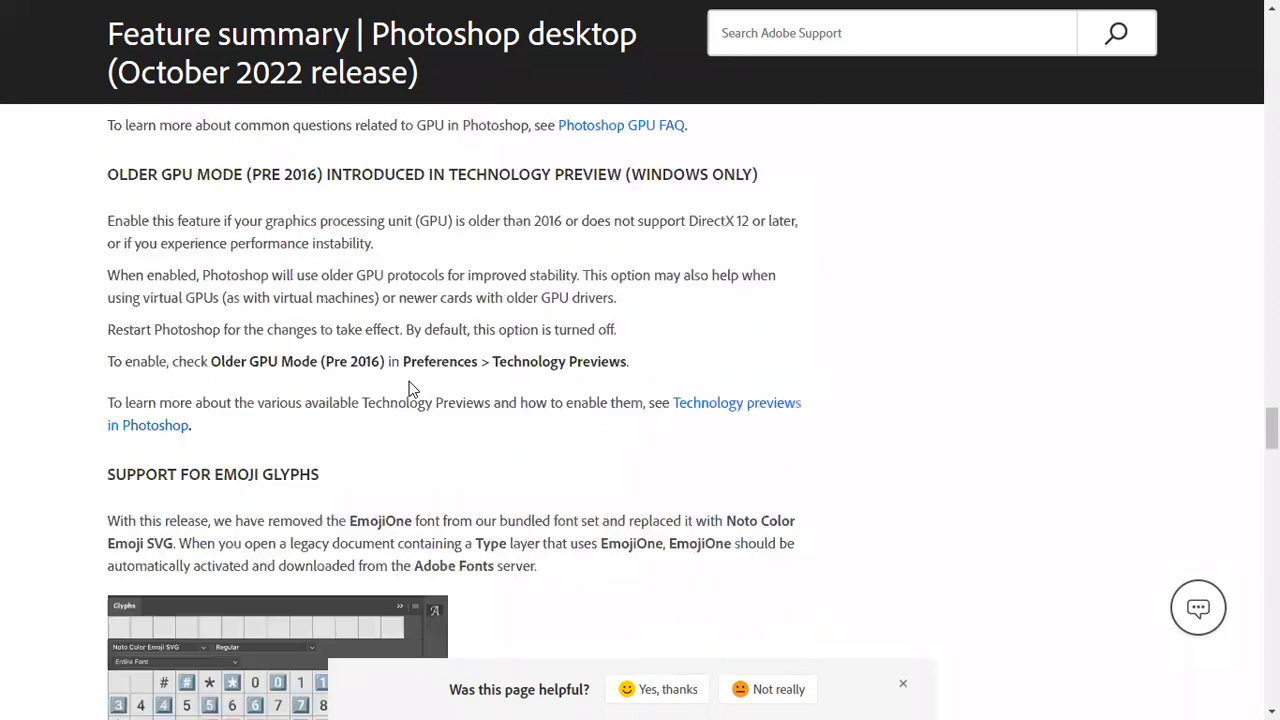
{"action": "scroll", "coordinate": [350, 388], "scroll_direction": "down", "scroll_amount": 1}
{"action": "scroll", "coordinate": [350, 388], "scroll_direction": "down", "scroll_amount": 2}
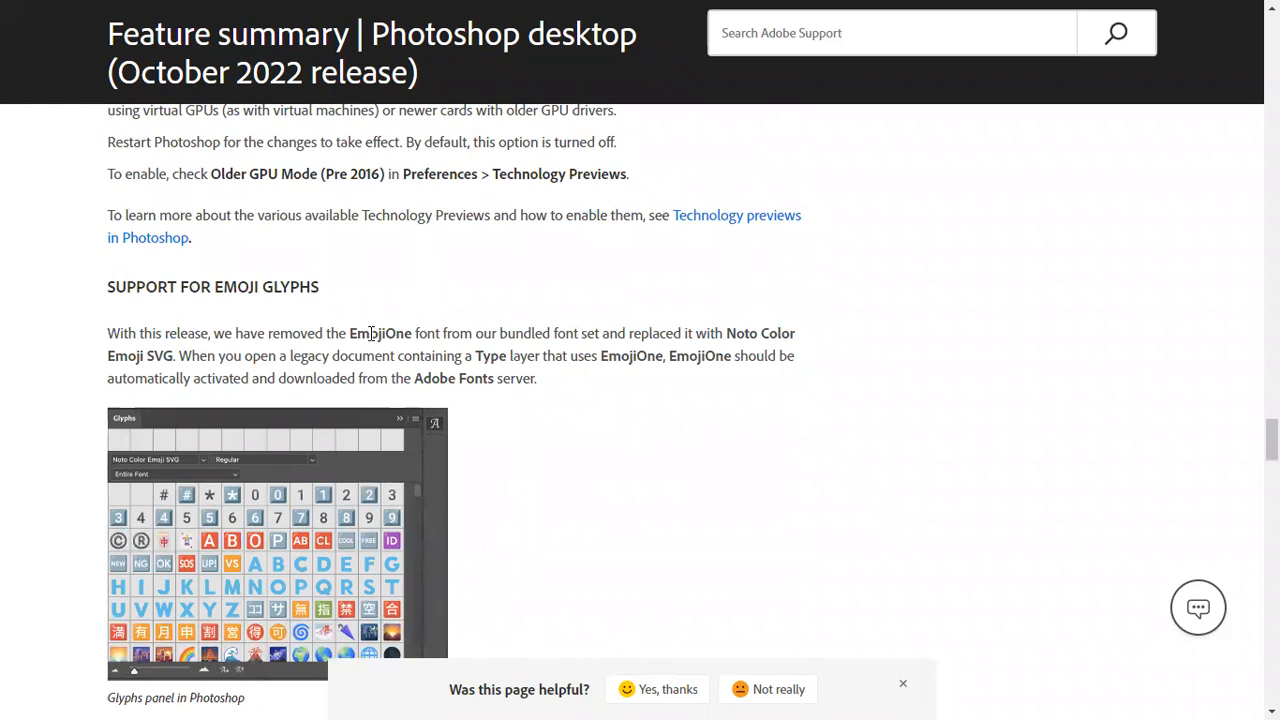
Step: Look through the Live Gaussian Blur (Beta) and Live Gradients sections, highlighting the Live Gradients heading
{"action": "scroll", "coordinate": [195, 480], "scroll_direction": "down", "scroll_amount": 5}
{"action": "scroll", "coordinate": [197, 481], "scroll_direction": "up", "scroll_amount": 1}
{"action": "scroll", "coordinate": [197, 481], "scroll_direction": "down", "scroll_amount": 3}
{"action": "left_click_drag", "start_coordinate": [310, 234], "coordinate": [75, 237]}
{"action": "scroll", "coordinate": [255, 392], "scroll_direction": "down", "scroll_amount": 5}
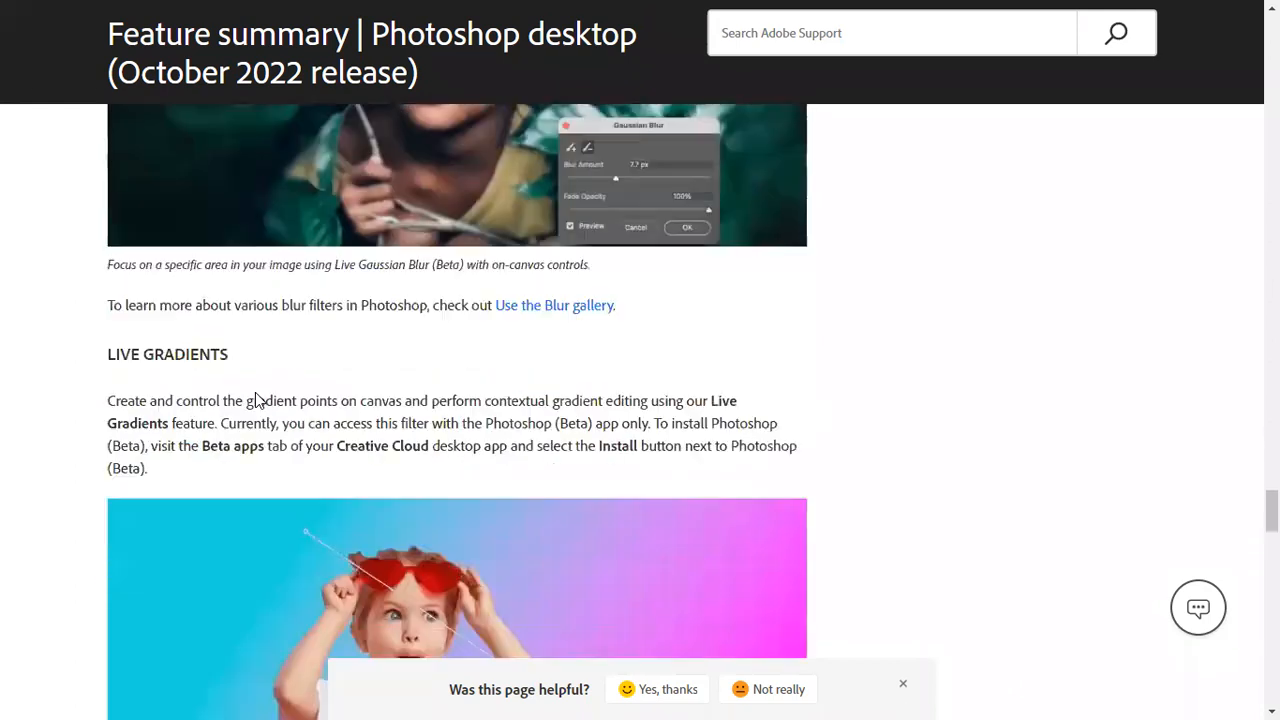
{"action": "left_click_drag", "start_coordinate": [246, 292], "coordinate": [40, 306]}
{"action": "scroll", "coordinate": [279, 435], "scroll_direction": "down", "scroll_amount": 4}
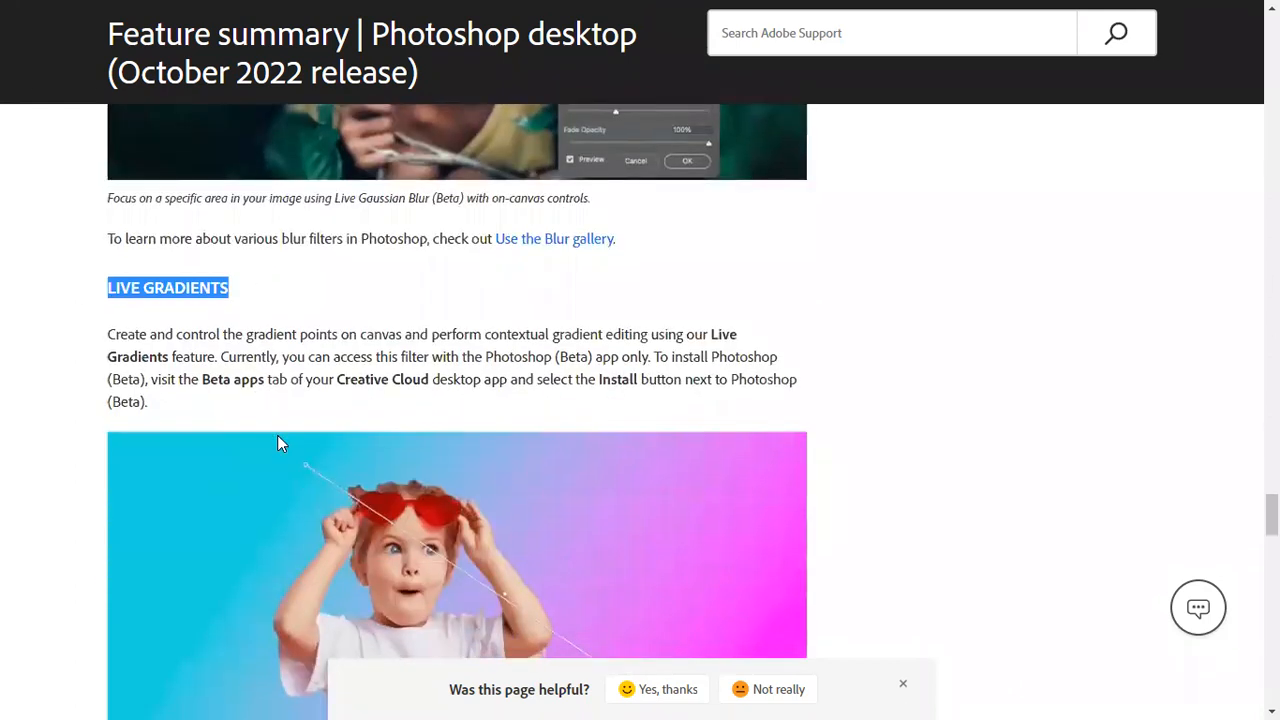
Step: Read the Backdrop Neural Filter, snap window support, and new cameras and lenses sections
{"action": "scroll", "coordinate": [281, 440], "scroll_direction": "down", "scroll_amount": 2}
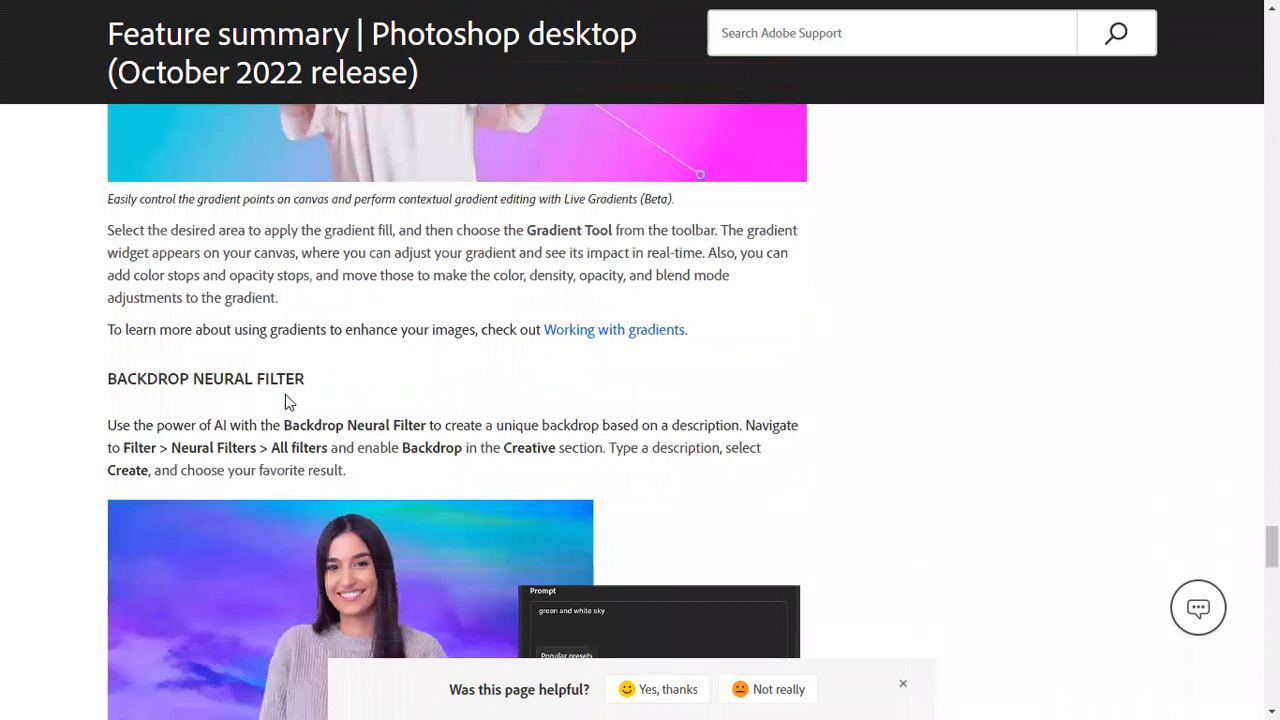
{"action": "left_click_drag", "start_coordinate": [272, 393], "coordinate": [122, 392]}
{"action": "scroll", "coordinate": [260, 451], "scroll_direction": "down", "scroll_amount": 4}
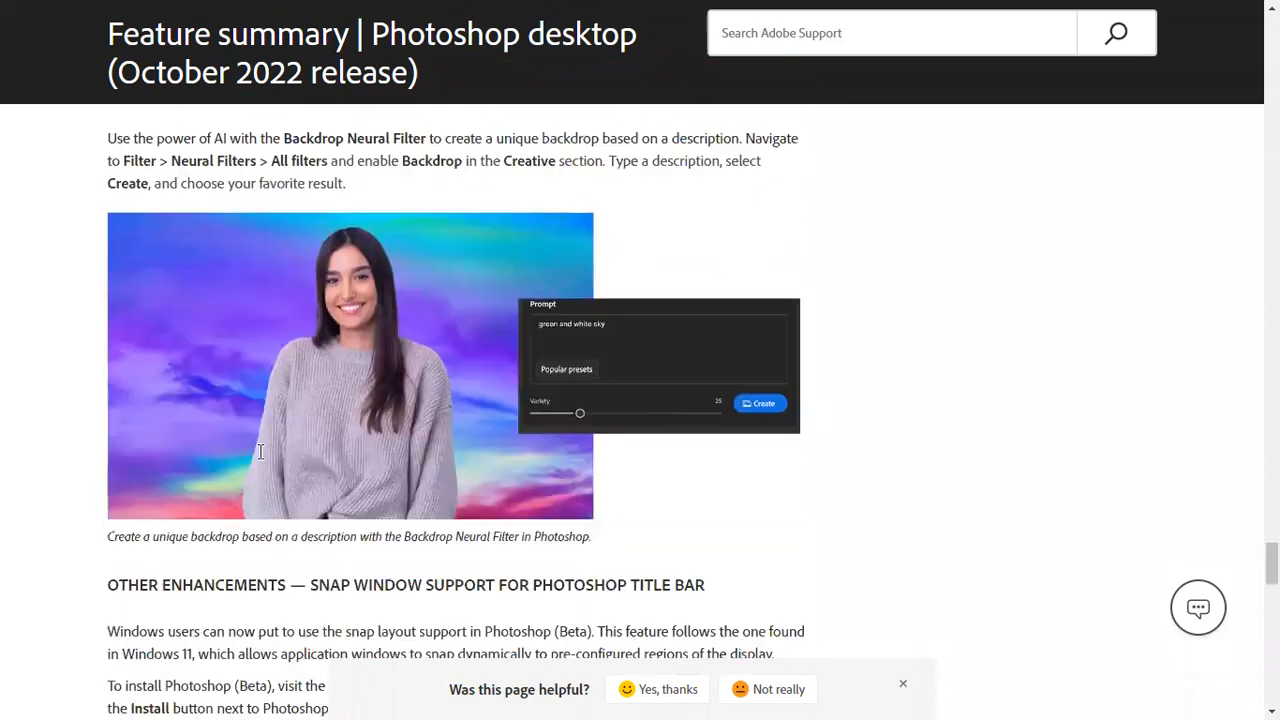
{"action": "scroll", "coordinate": [260, 451], "scroll_direction": "down", "scroll_amount": 2}
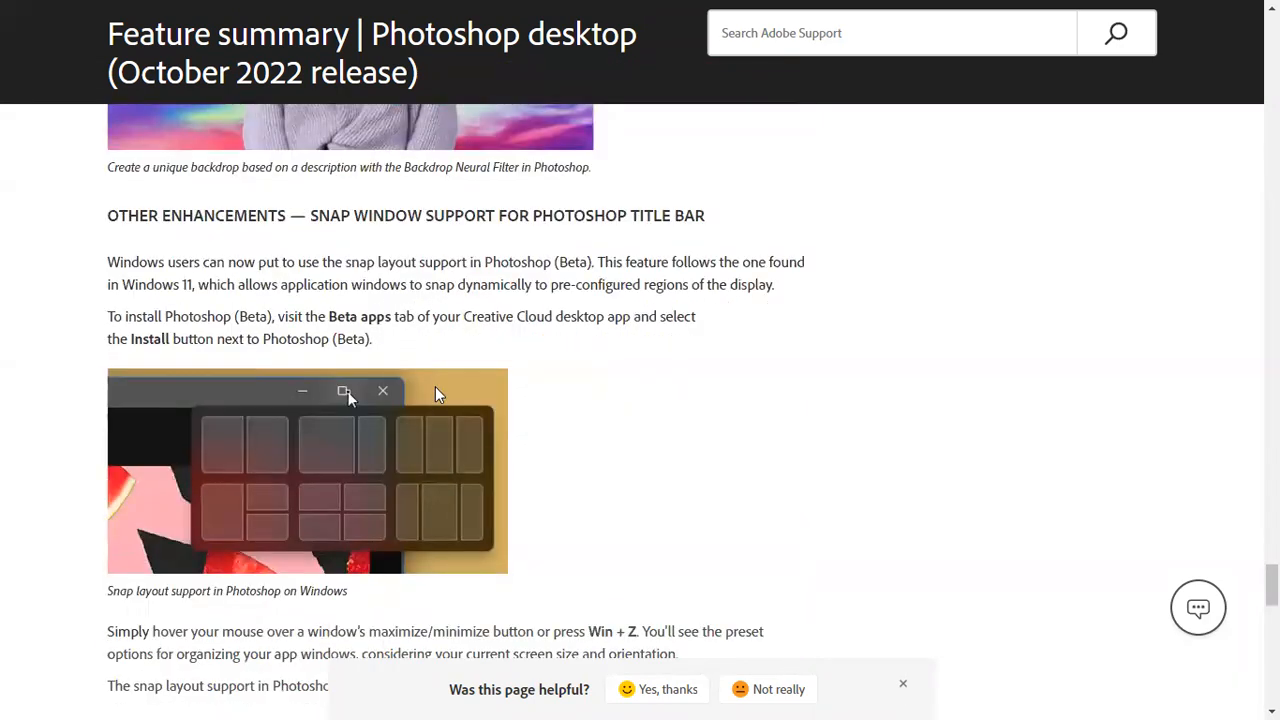
{"action": "scroll", "coordinate": [396, 431], "scroll_direction": "down", "scroll_amount": 1}
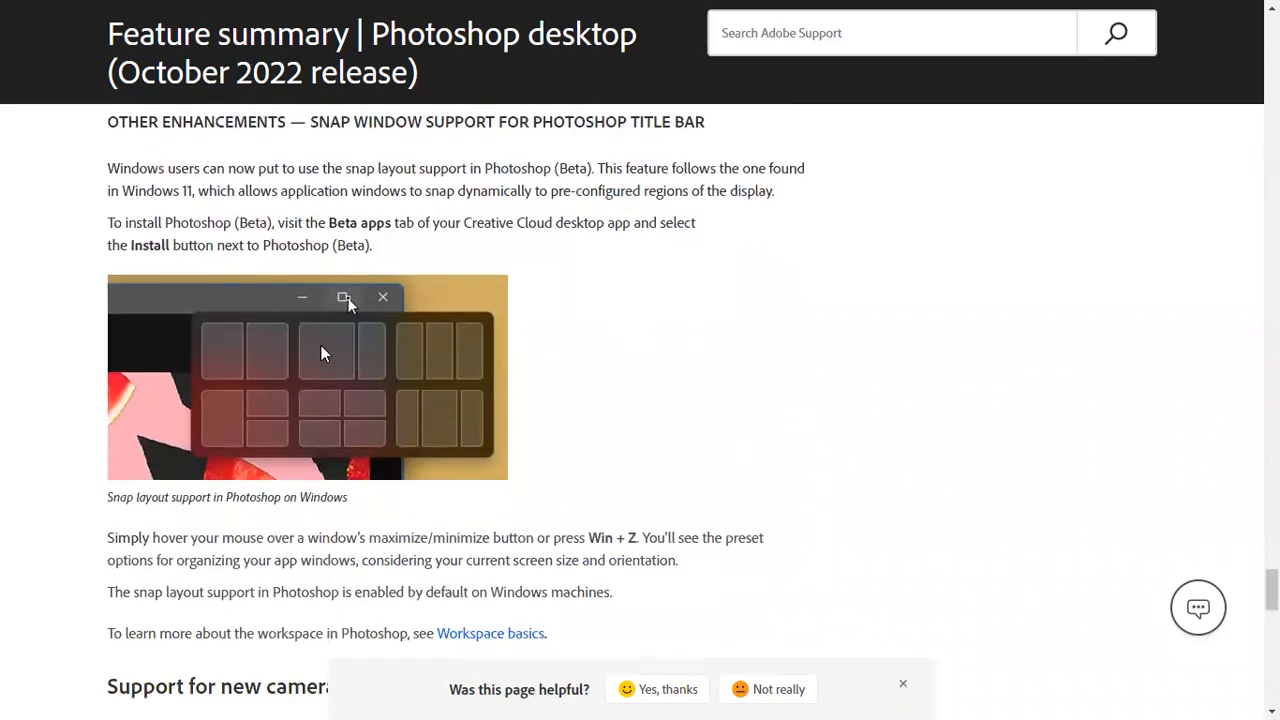
{"action": "scroll", "coordinate": [369, 470], "scroll_direction": "down", "scroll_amount": 3}
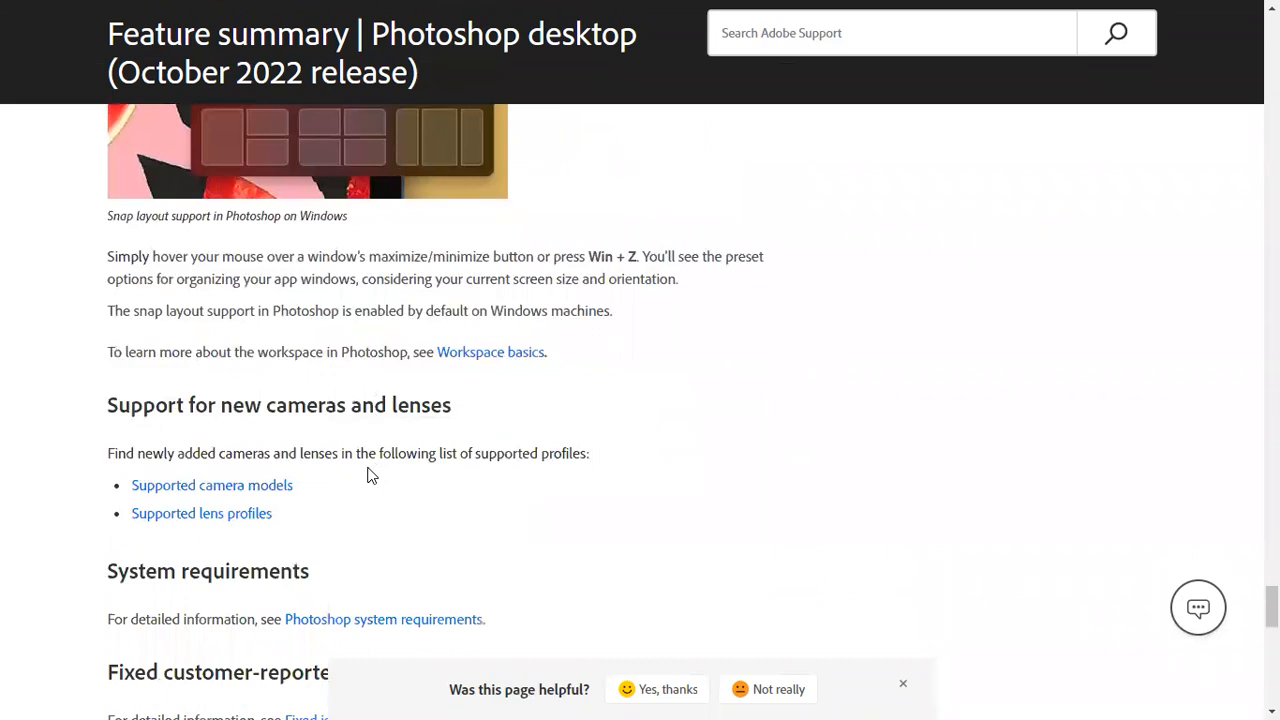
{"action": "scroll", "coordinate": [369, 476], "scroll_direction": "up", "scroll_amount": 3}
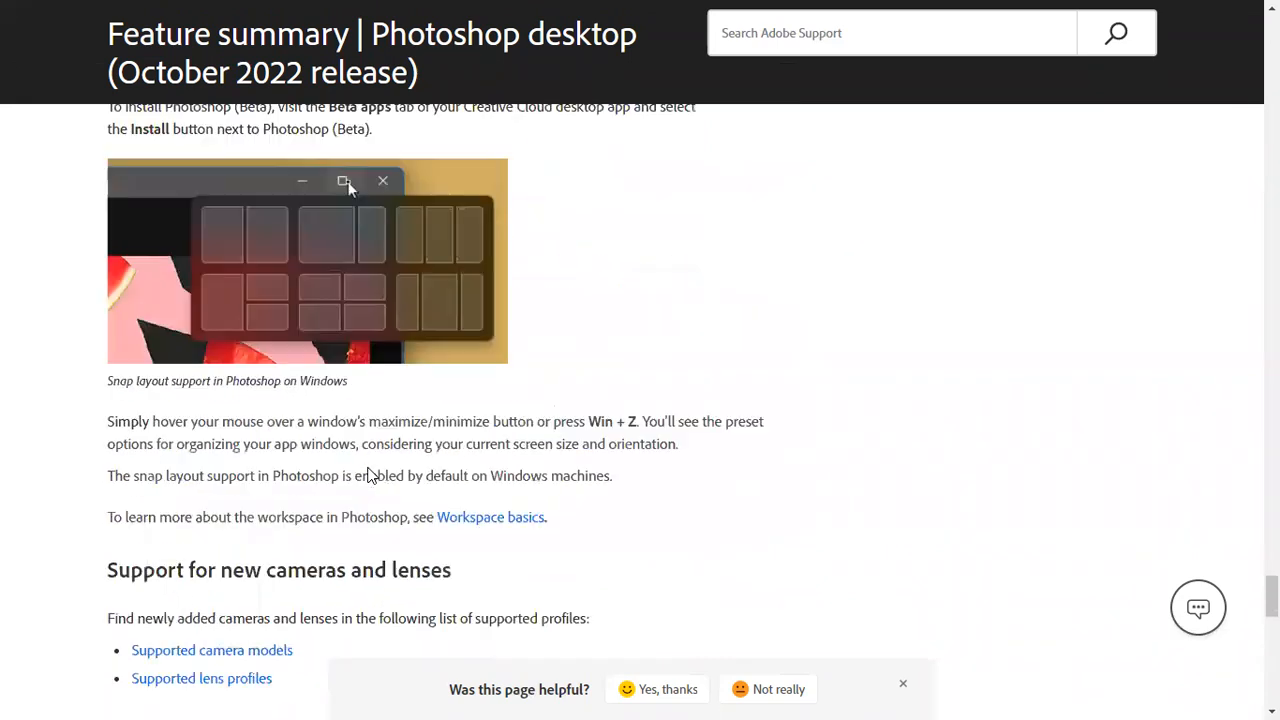
Step: Look back through the feature summary from snap layout support up to the Invite to Edit section
{"action": "scroll", "coordinate": [367, 467], "scroll_direction": "up", "scroll_amount": 15}
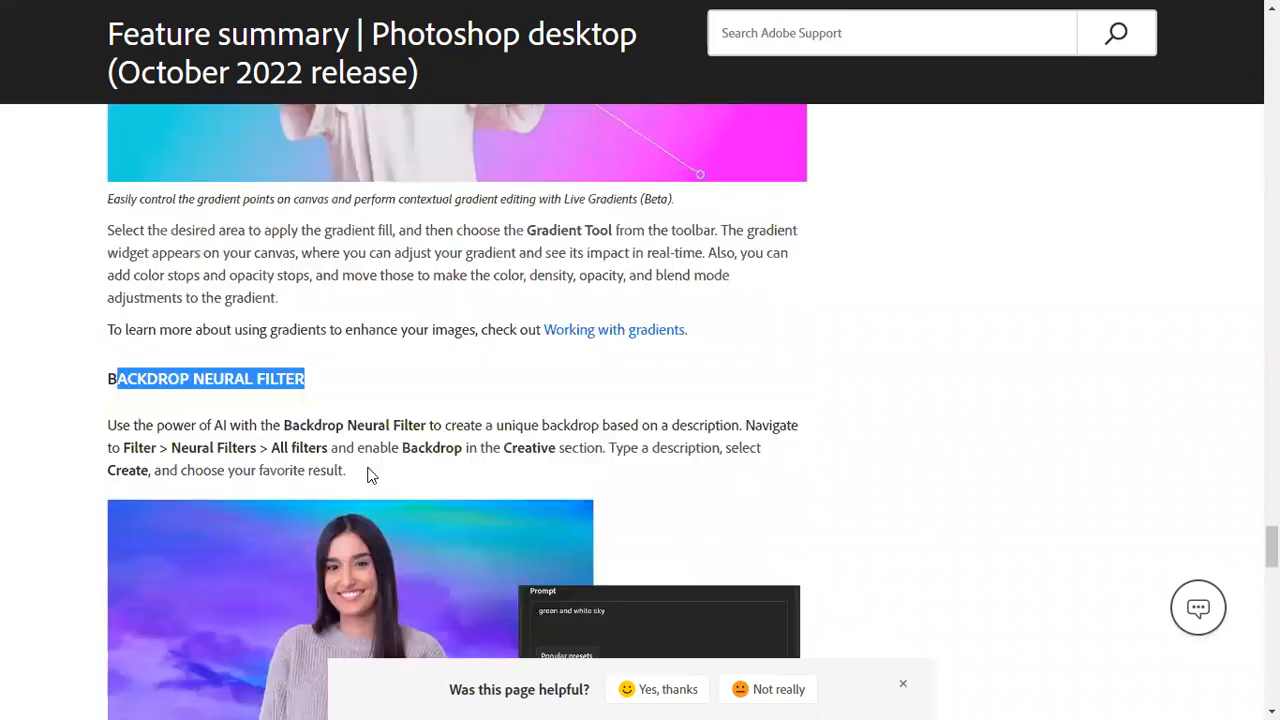
{"action": "scroll", "coordinate": [367, 467], "scroll_direction": "up", "scroll_amount": 8}
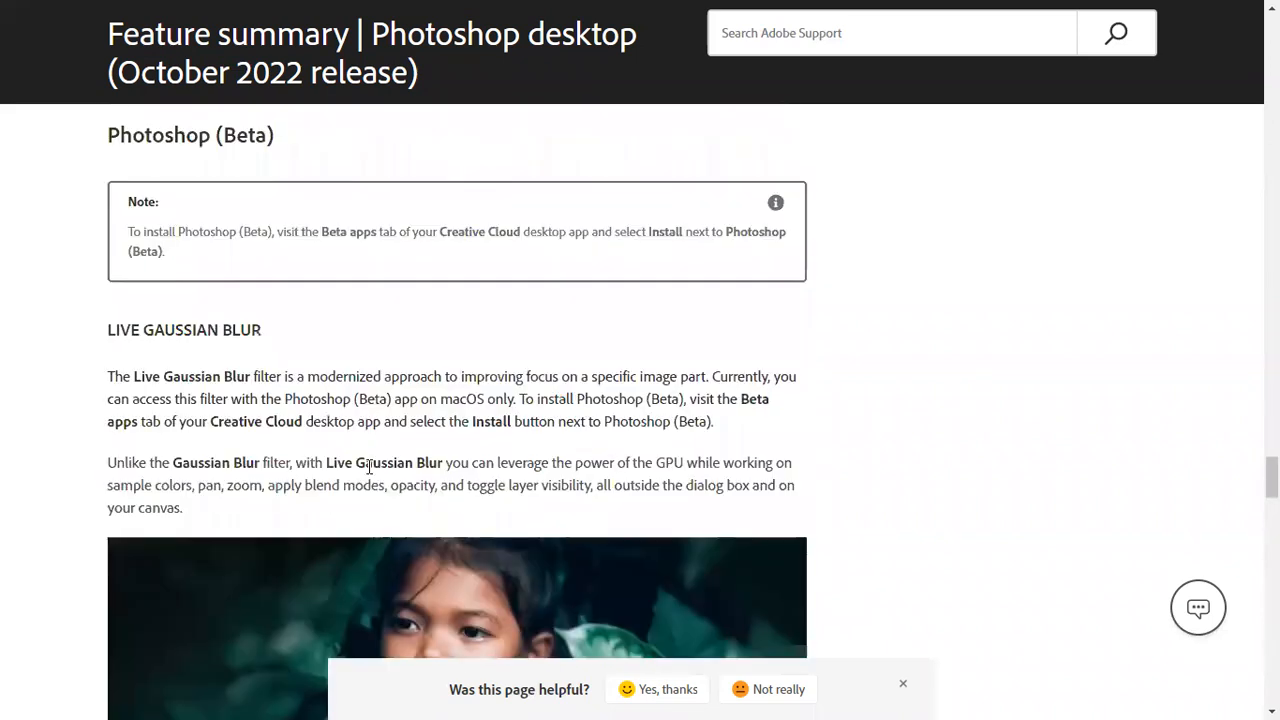
{"action": "scroll", "coordinate": [369, 467], "scroll_direction": "up", "scroll_amount": 10}
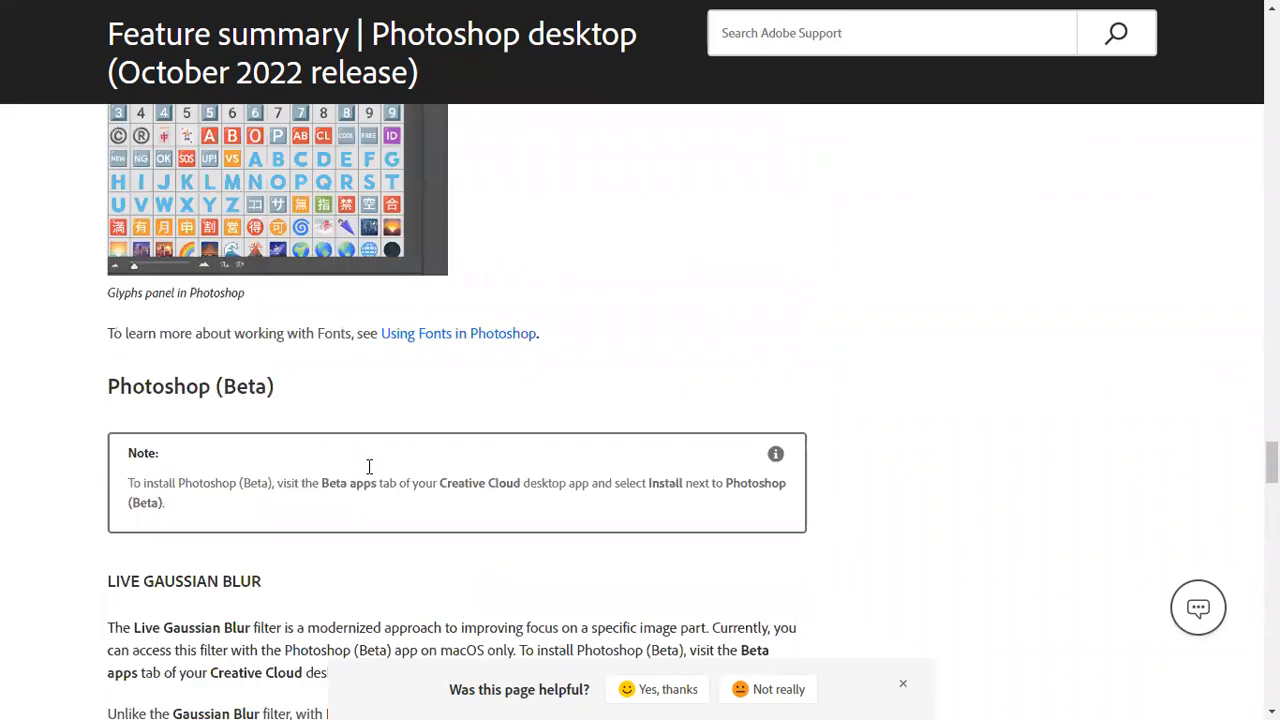
{"action": "scroll", "coordinate": [369, 467], "scroll_direction": "up", "scroll_amount": 15}
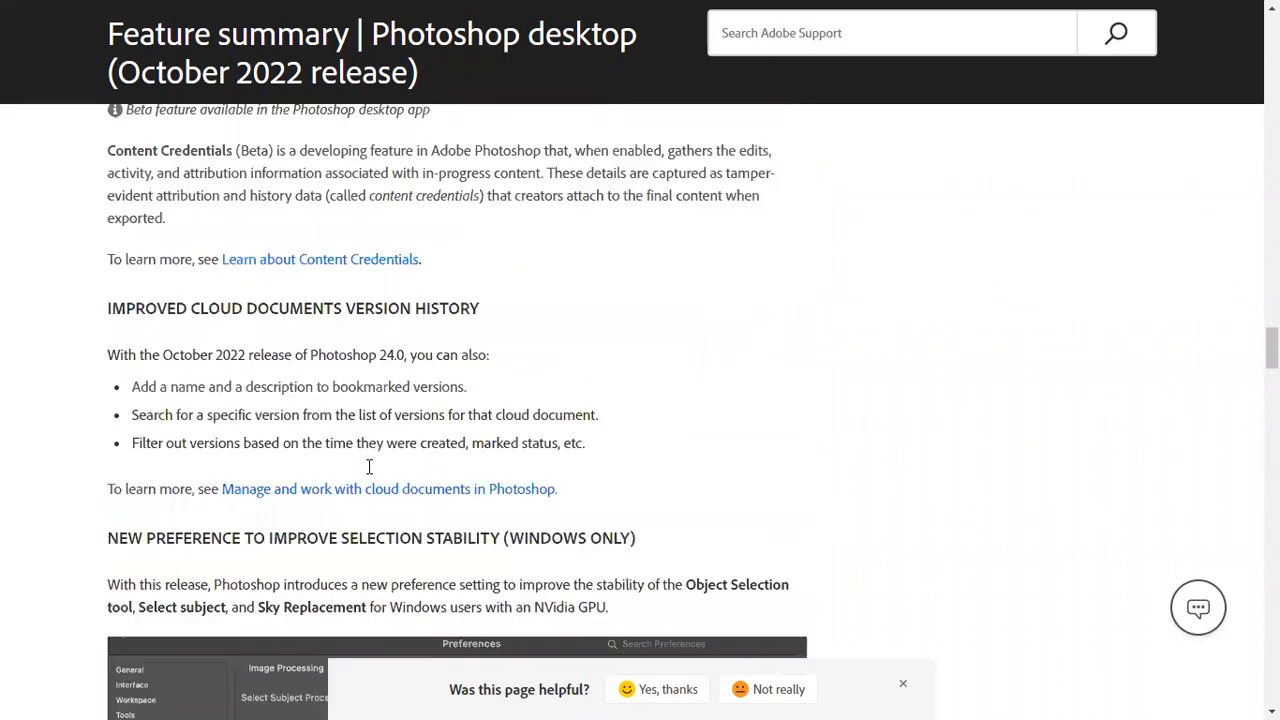
{"action": "scroll", "coordinate": [369, 467], "scroll_direction": "up", "scroll_amount": 12}
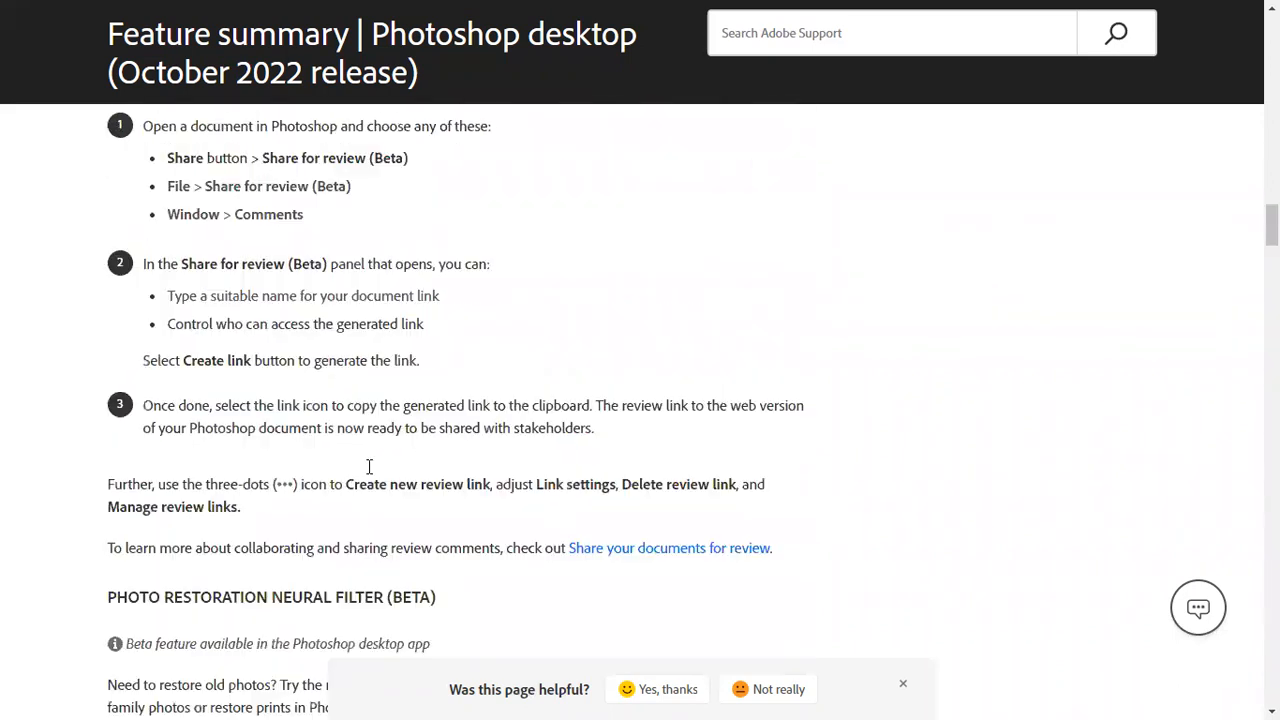
{"action": "scroll", "coordinate": [369, 467], "scroll_direction": "up", "scroll_amount": 3}
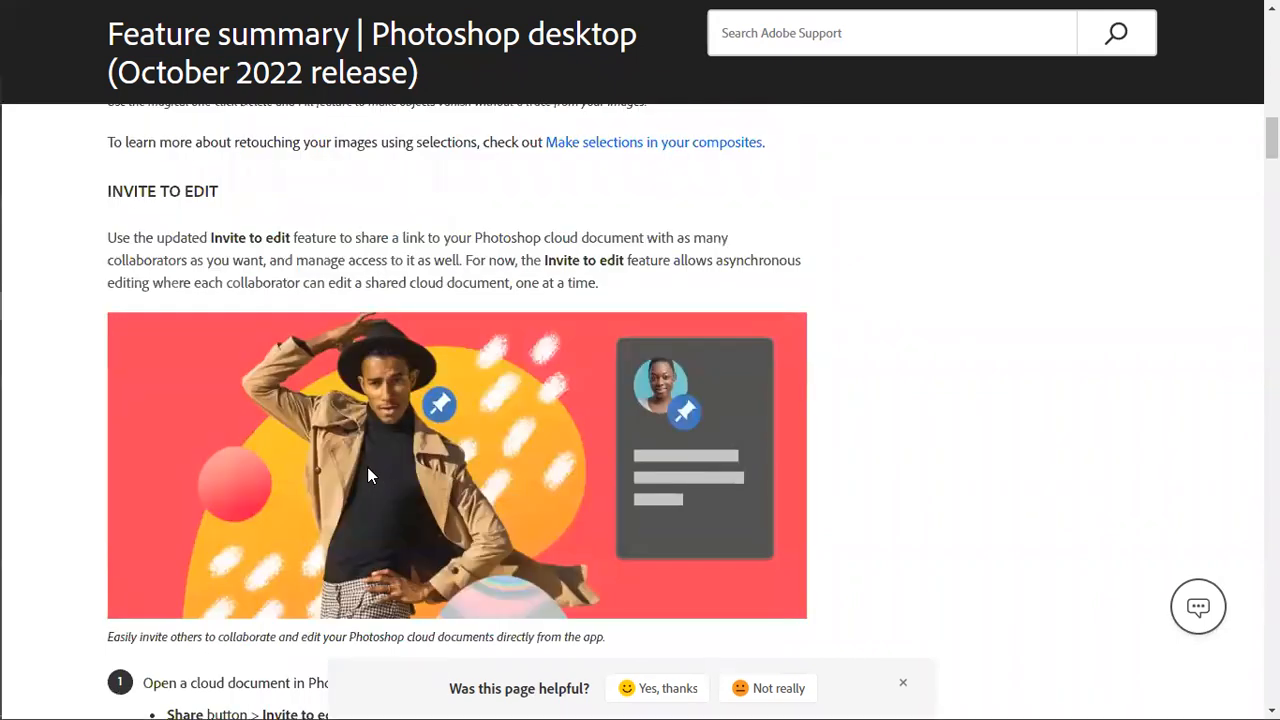
Step: Switch to Photoshop with the blank Untitled-1 document in view
{"action": "key", "text": "alt+Tab"}
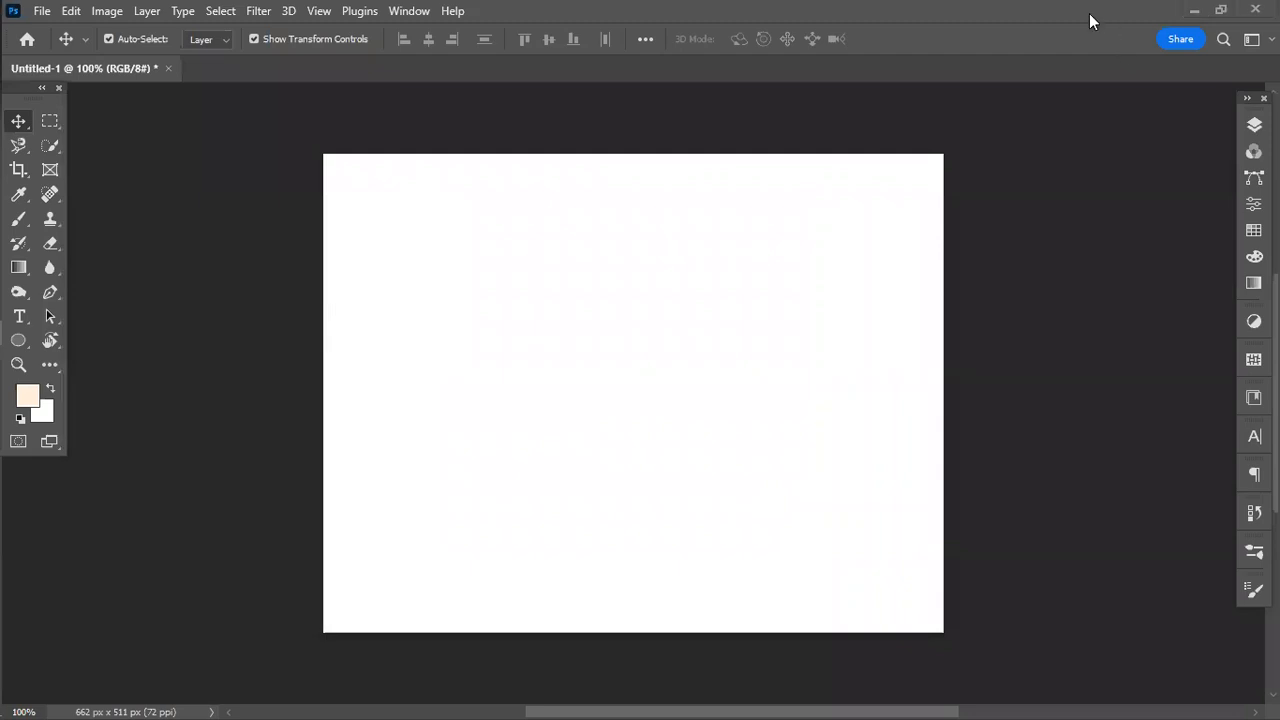
{"action": "left_click", "coordinate": [1222, 188]}
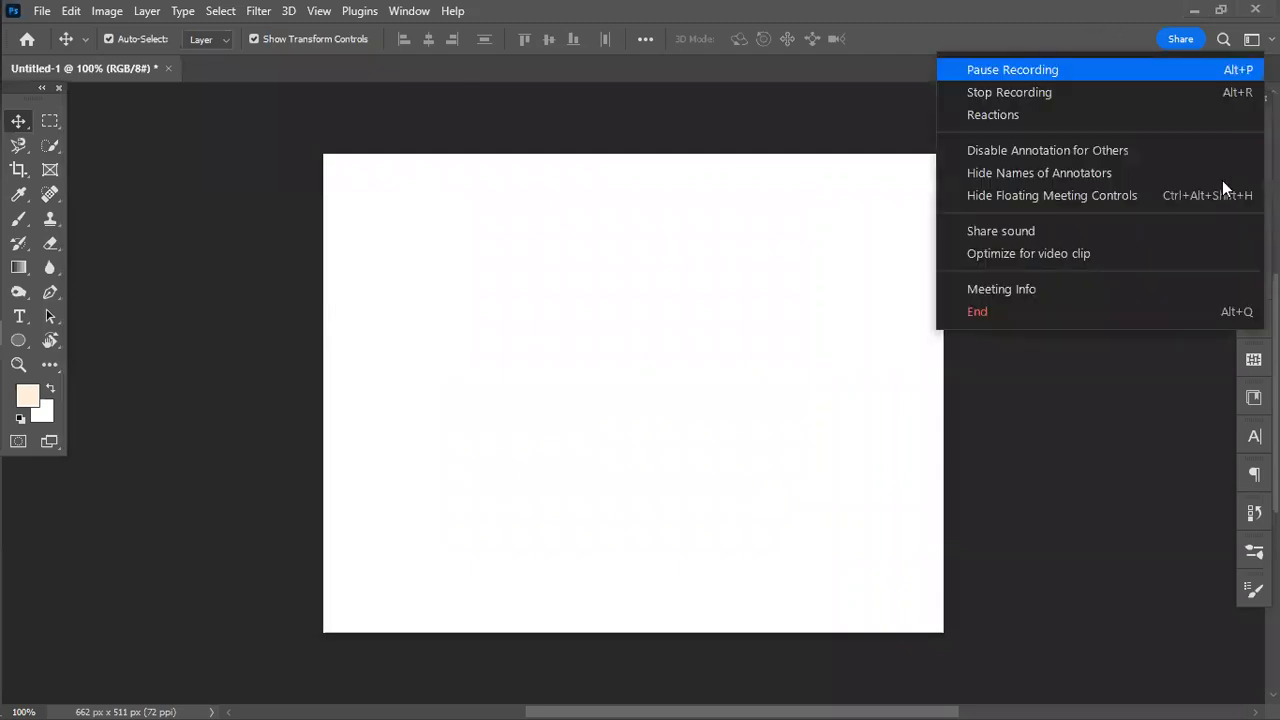
{"action": "left_click", "coordinate": [609, 110]}
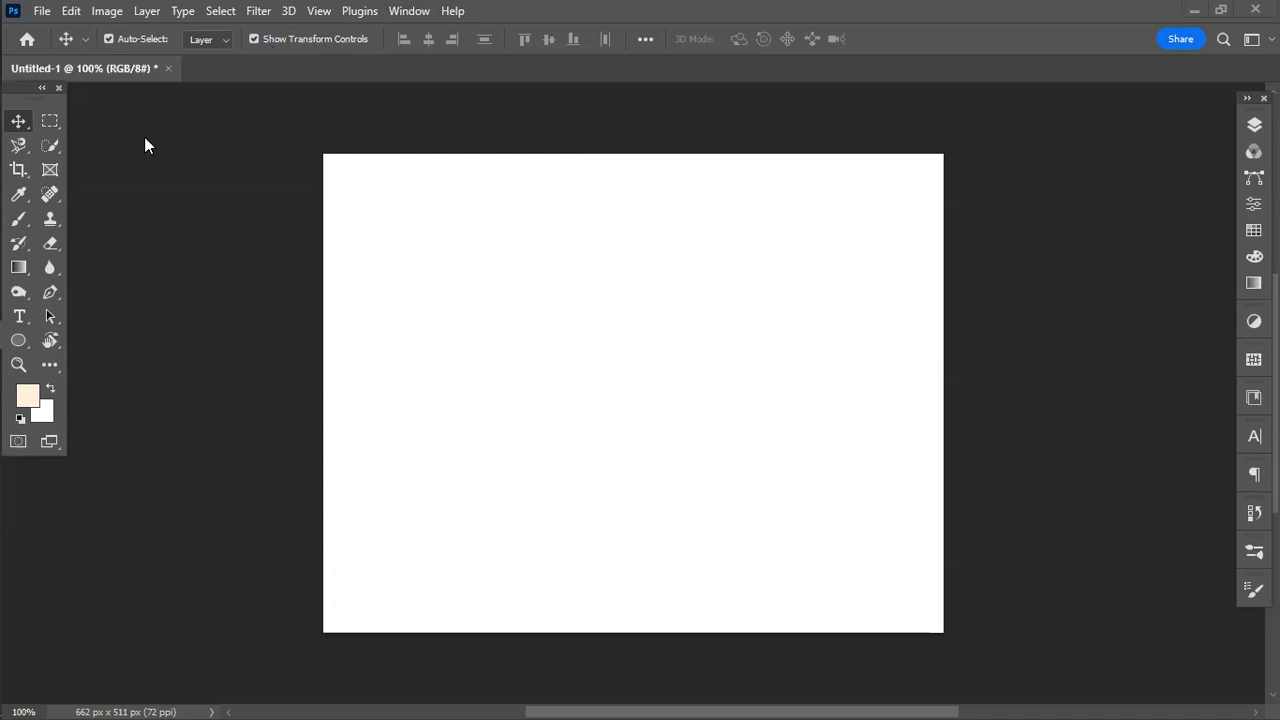
Step: Examine the document's width, height, channels and resolution, and the display options offered by the status bar
{"action": "left_click", "coordinate": [182, 697]}
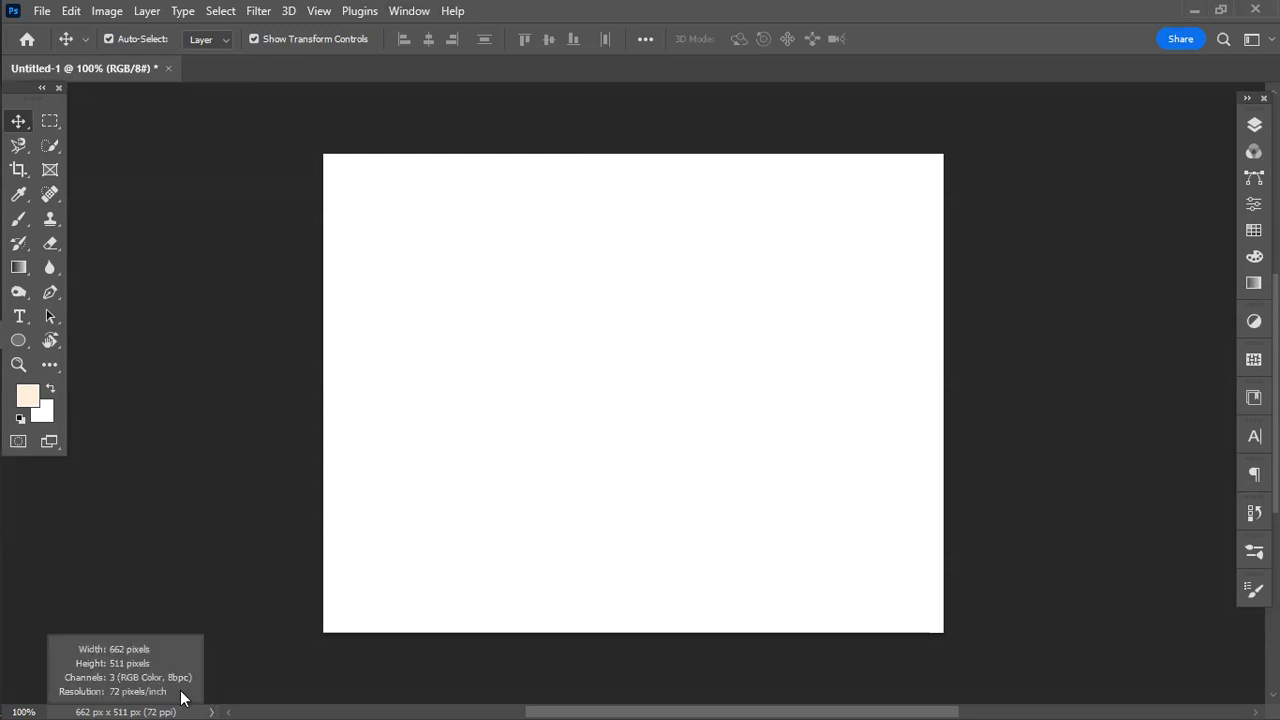
{"action": "left_click", "coordinate": [214, 693]}
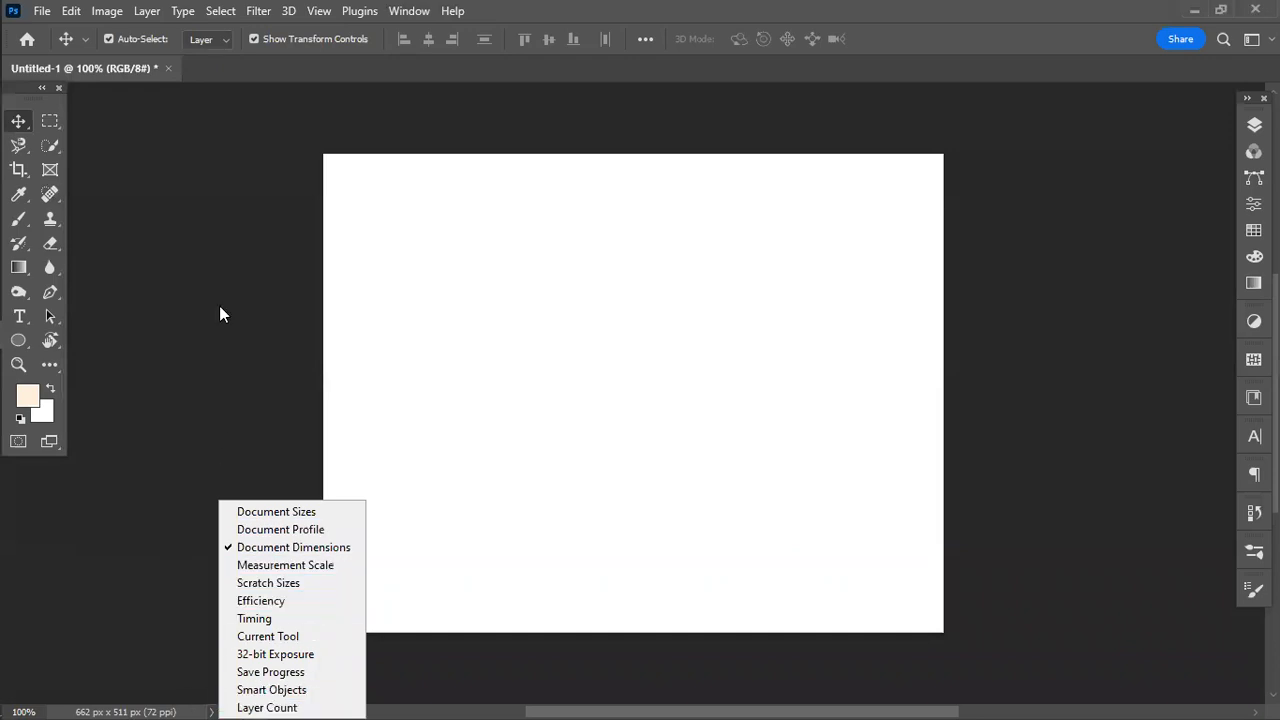
{"action": "left_click", "coordinate": [47, 17]}
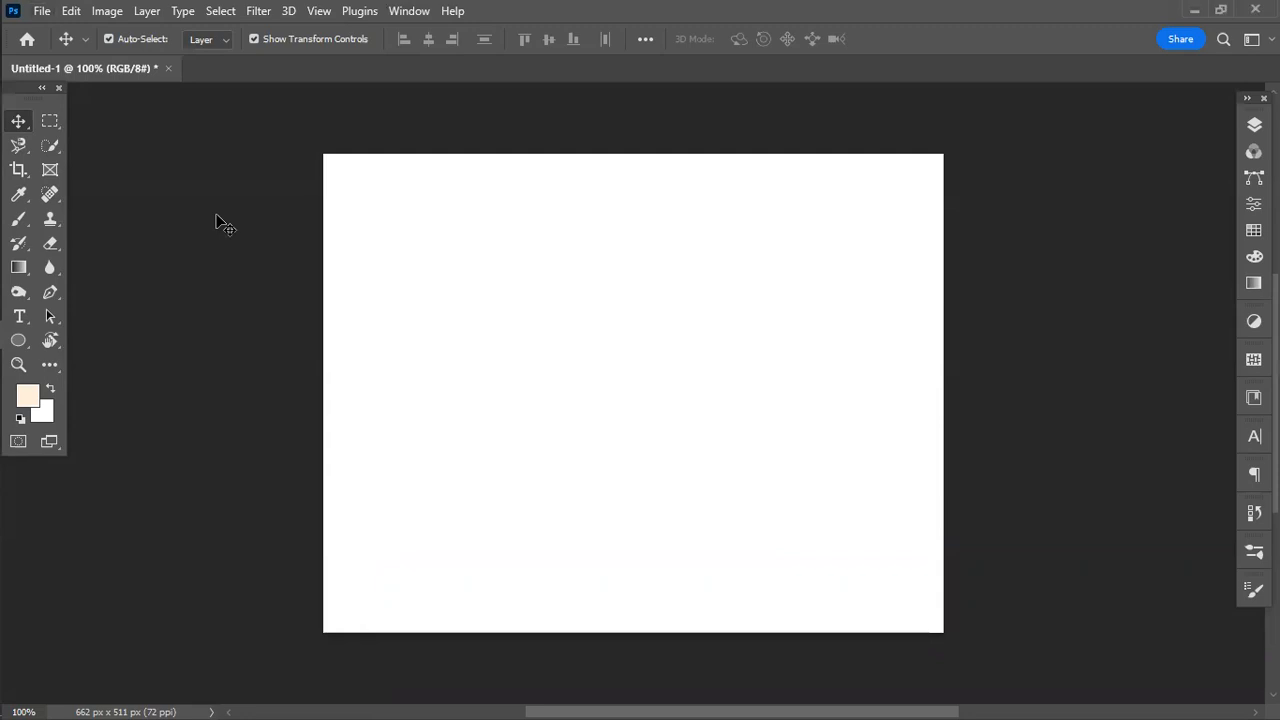
Step: Check the General and File Handling preferences, including the file saving and compatibility options, and close the preferences
{"action": "key", "text": "ctrl"}
{"action": "key", "text": "ctrl+k"}
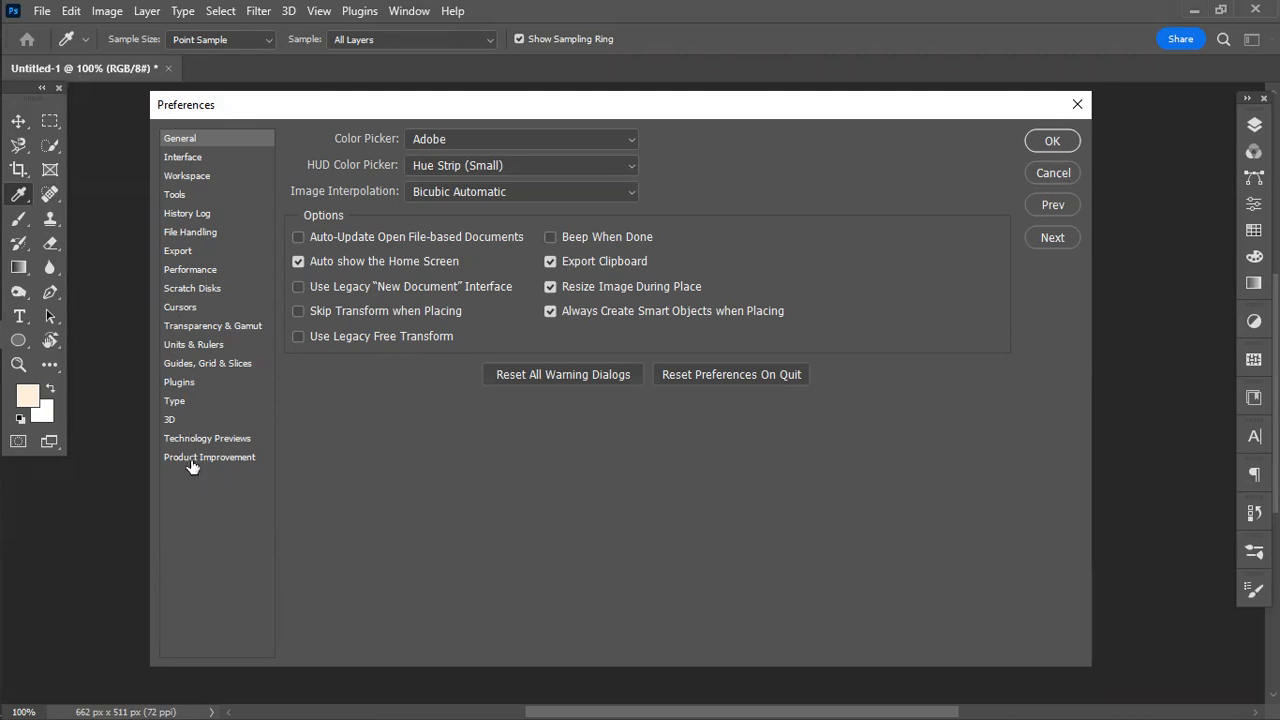
{"action": "left_click", "coordinate": [202, 236]}
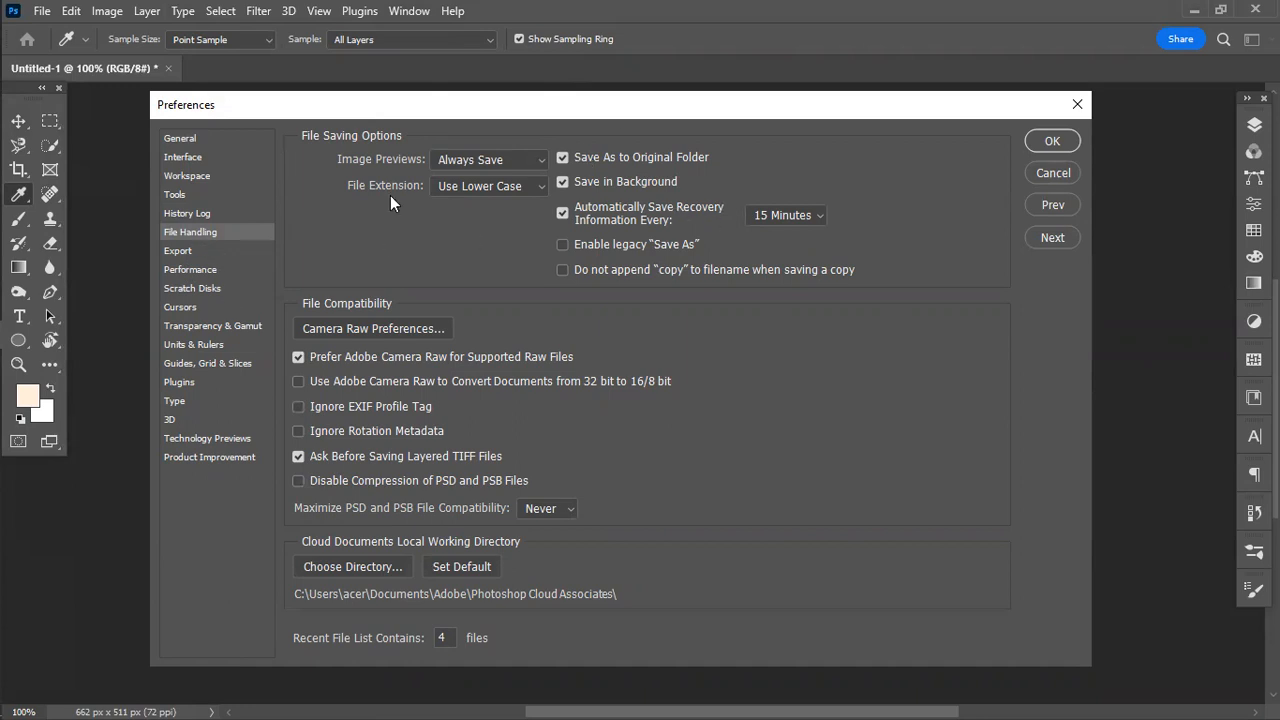
{"action": "left_click", "coordinate": [1076, 104]}
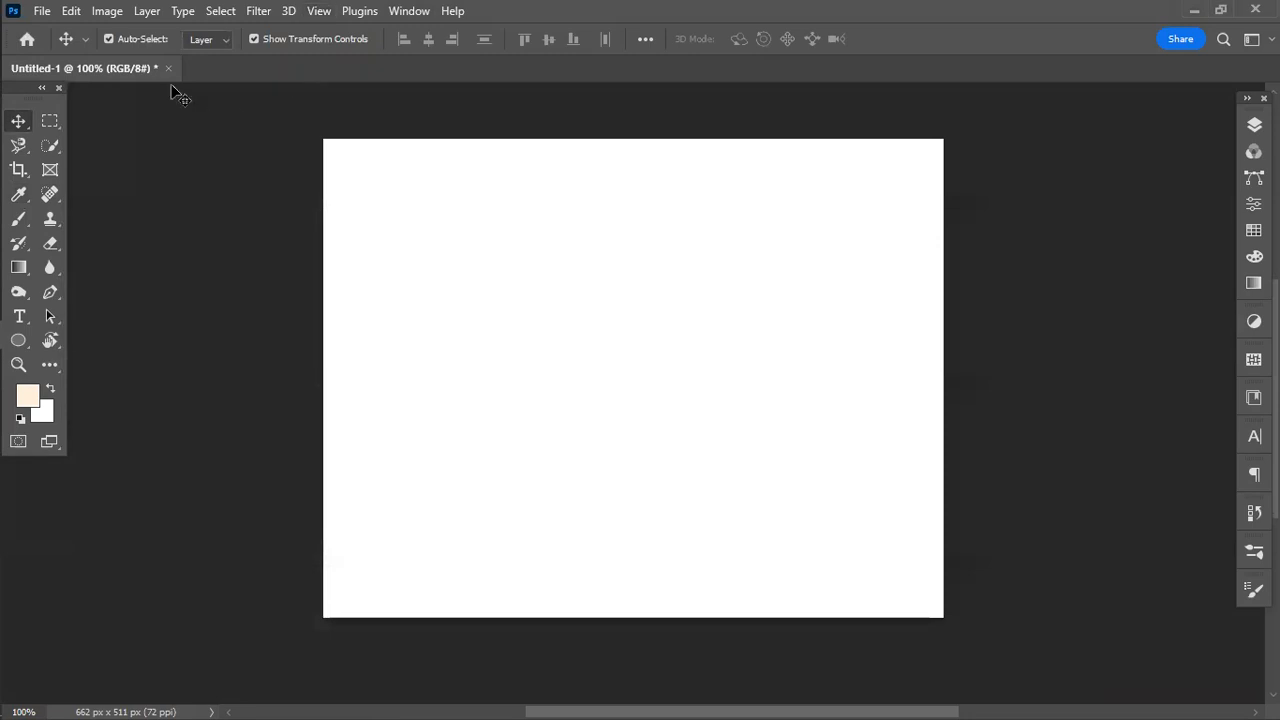
Step: Open the 12 canyonlands raw photo from the Compressed folder in Camera Raw, look over the edit settings and finish without adjusting them
{"action": "left_click", "coordinate": [42, 11]}
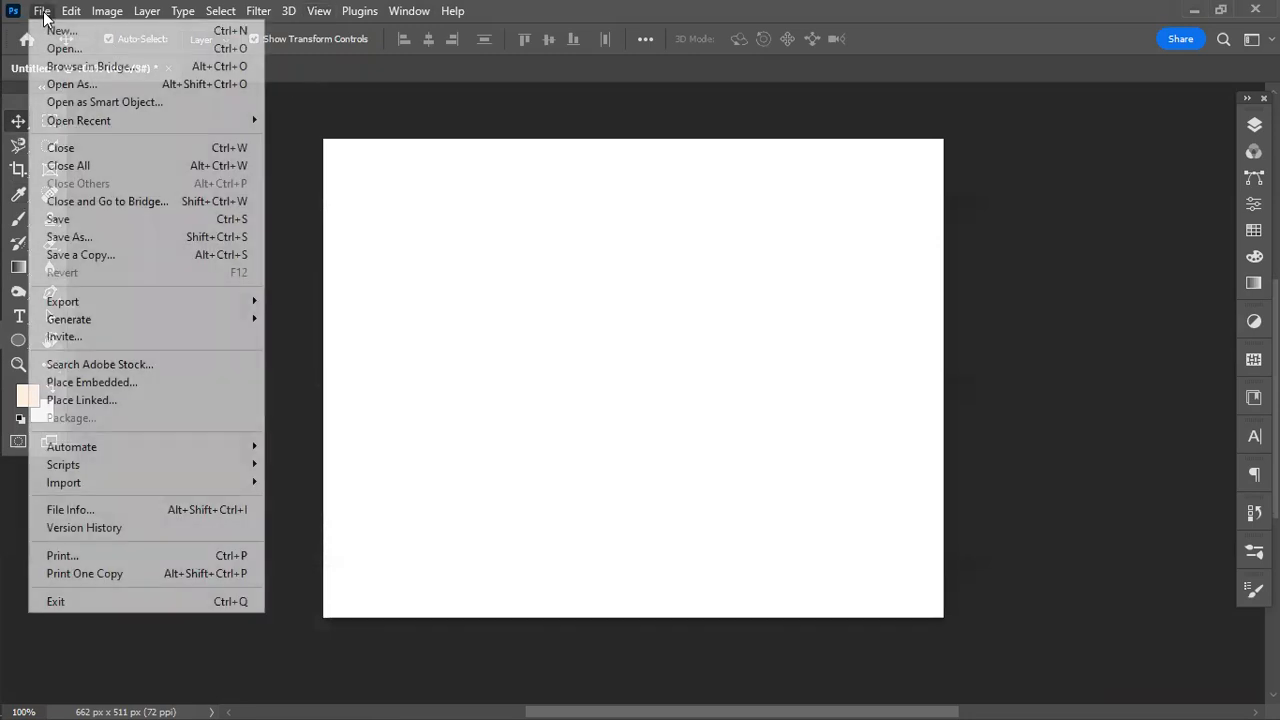
{"action": "left_click", "coordinate": [62, 48]}
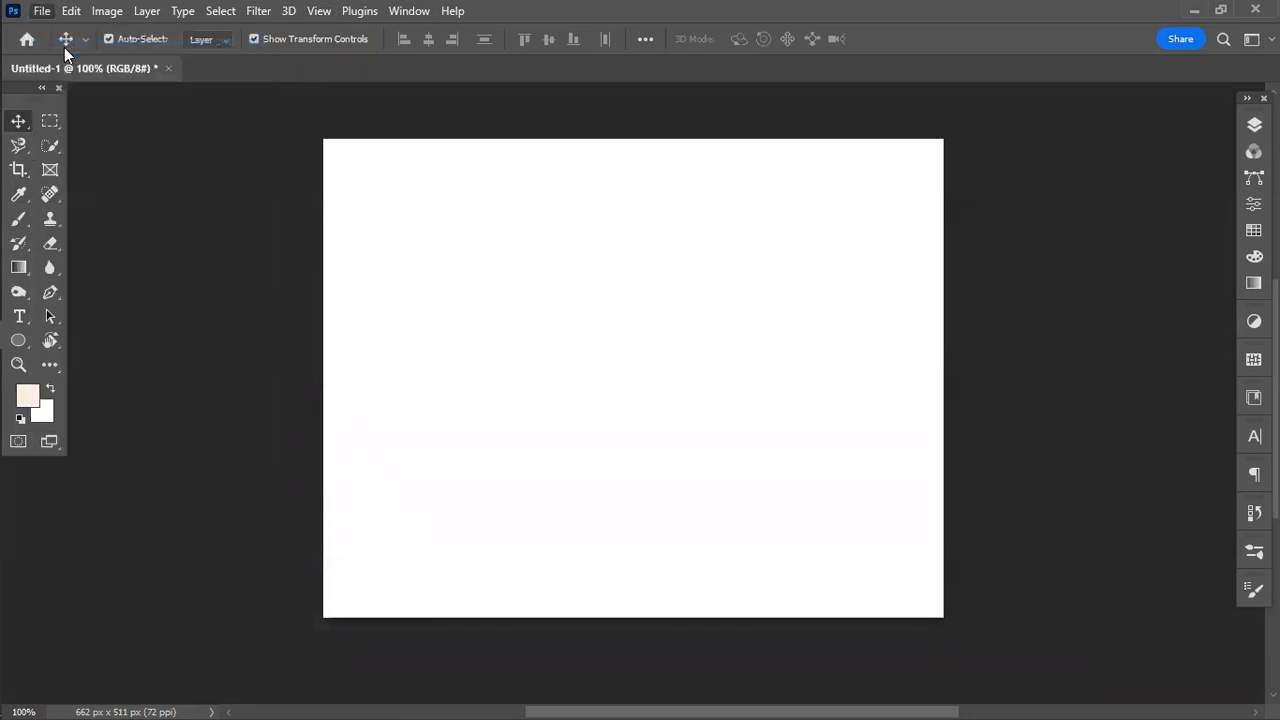
{"action": "scroll", "coordinate": [446, 210], "scroll_direction": "down", "scroll_amount": 2}
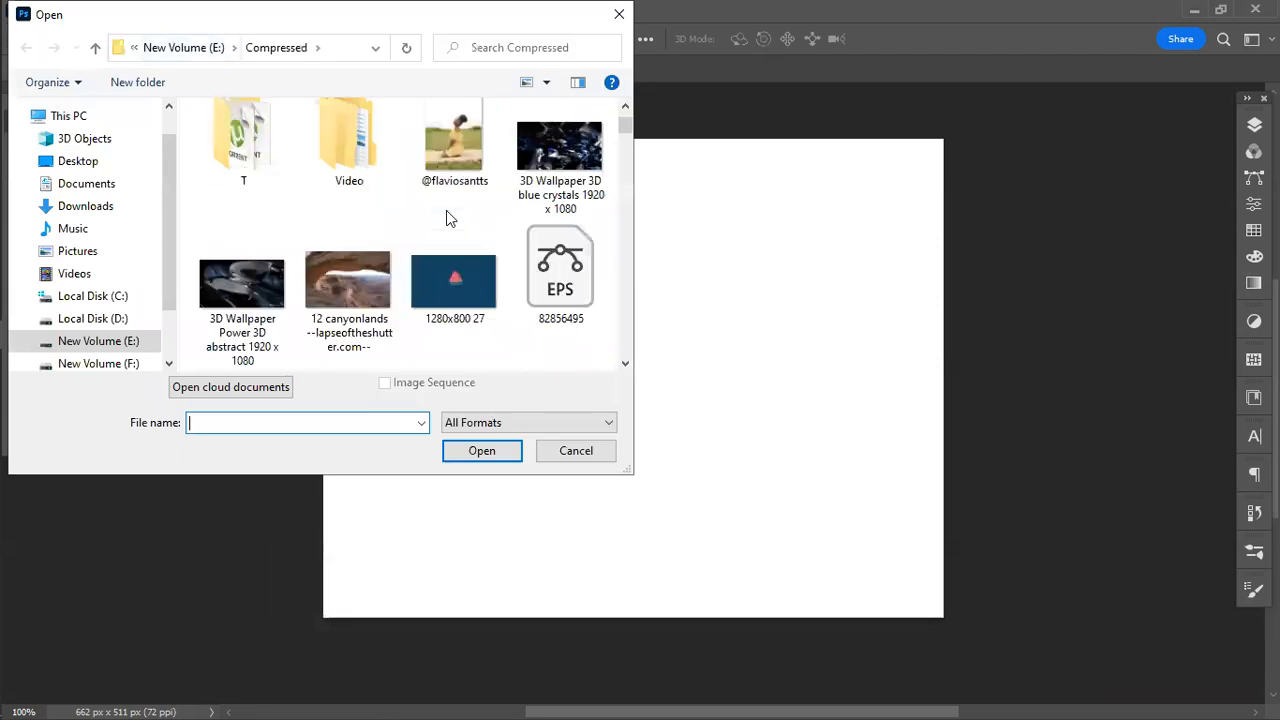
{"action": "scroll", "coordinate": [342, 243], "scroll_direction": "down", "scroll_amount": 2}
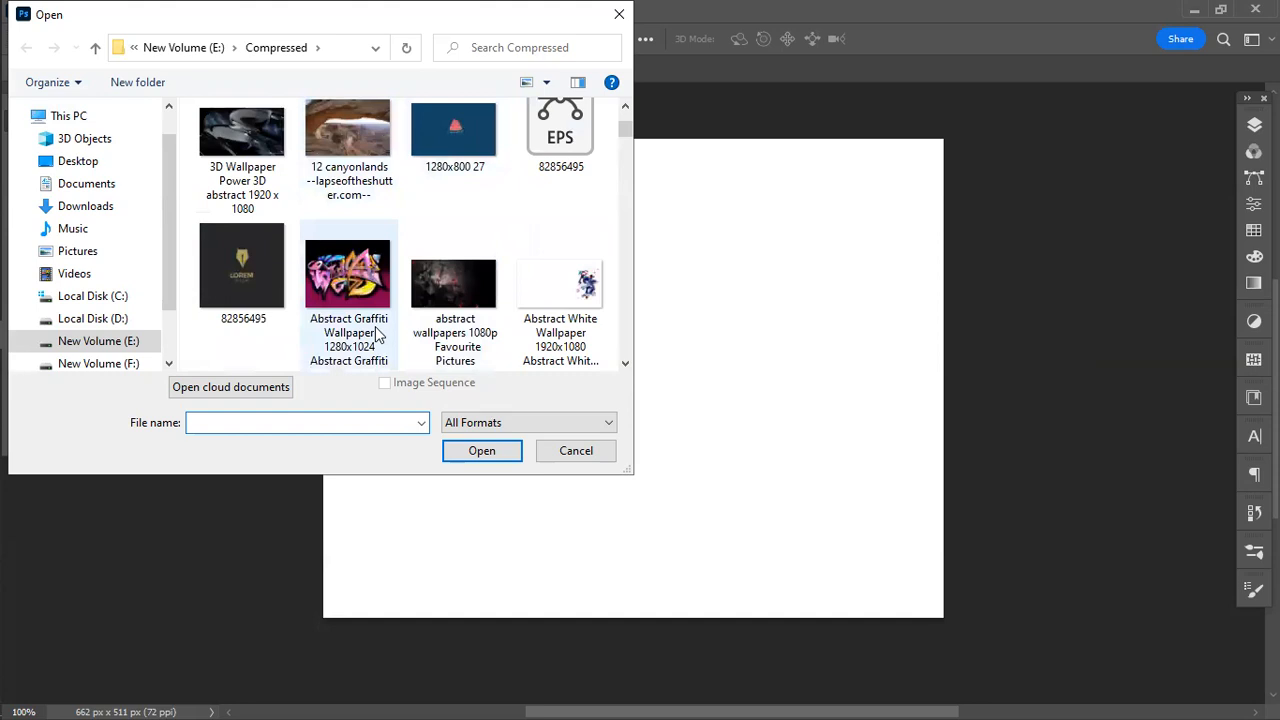
{"action": "scroll", "coordinate": [378, 336], "scroll_direction": "up", "scroll_amount": 3}
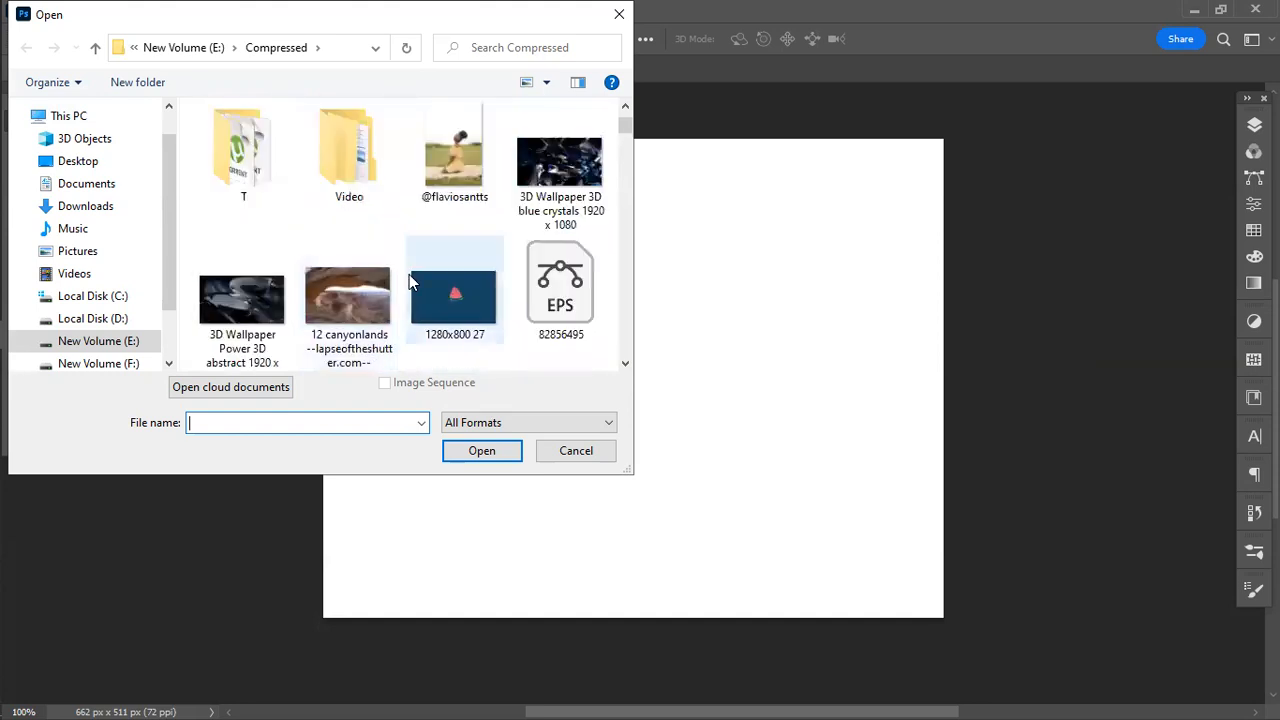
{"action": "scroll", "coordinate": [476, 287], "scroll_direction": "down", "scroll_amount": 1}
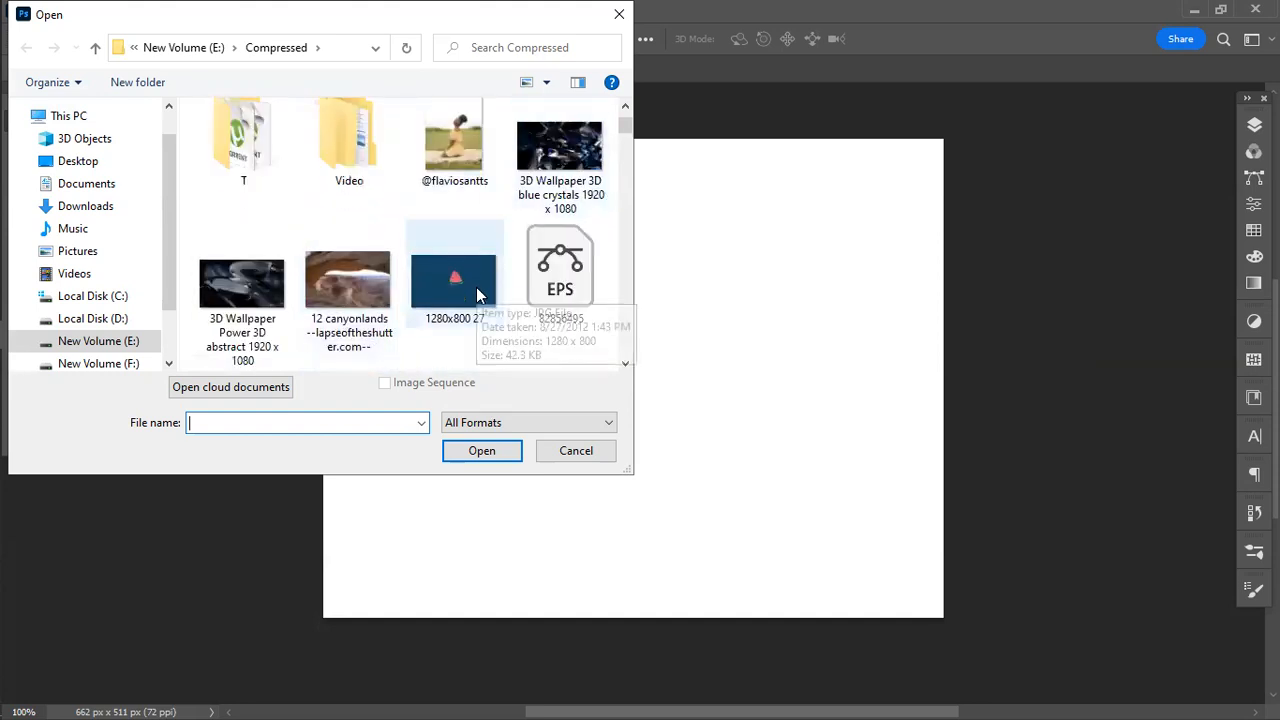
{"action": "left_click", "coordinate": [352, 290]}
{"action": "left_click", "coordinate": [500, 458]}
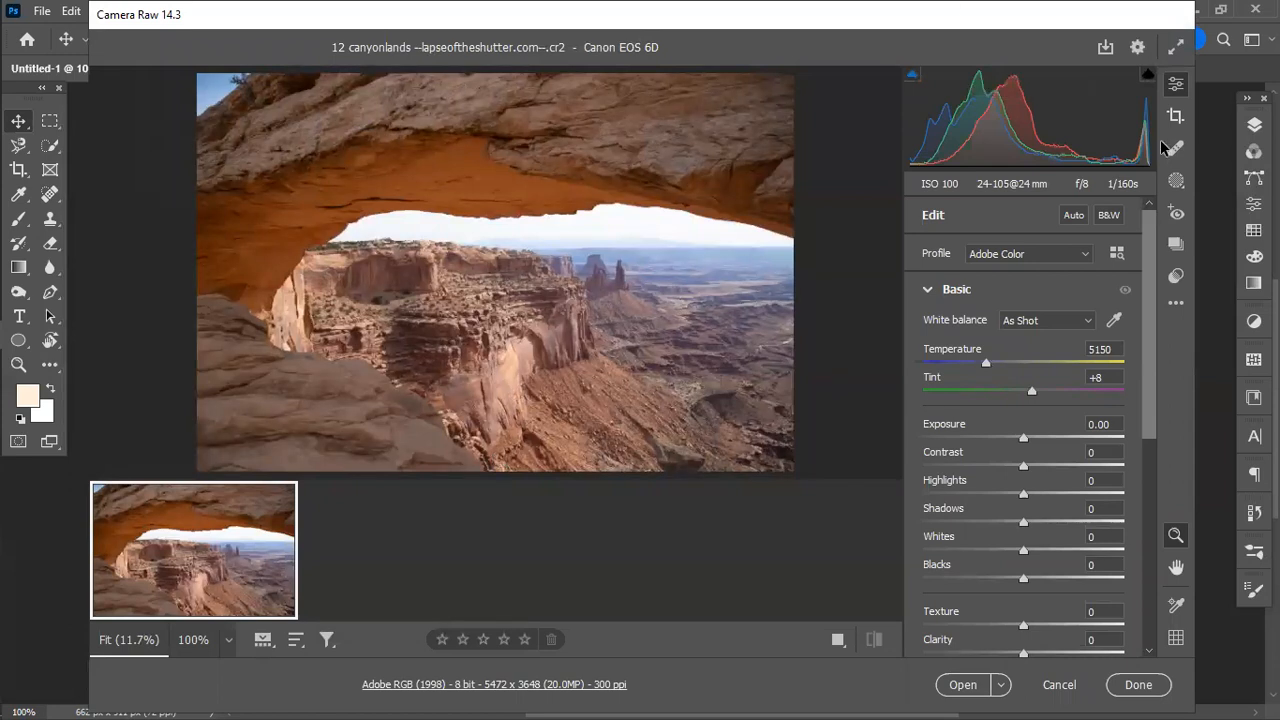
{"action": "left_click", "coordinate": [1146, 689]}
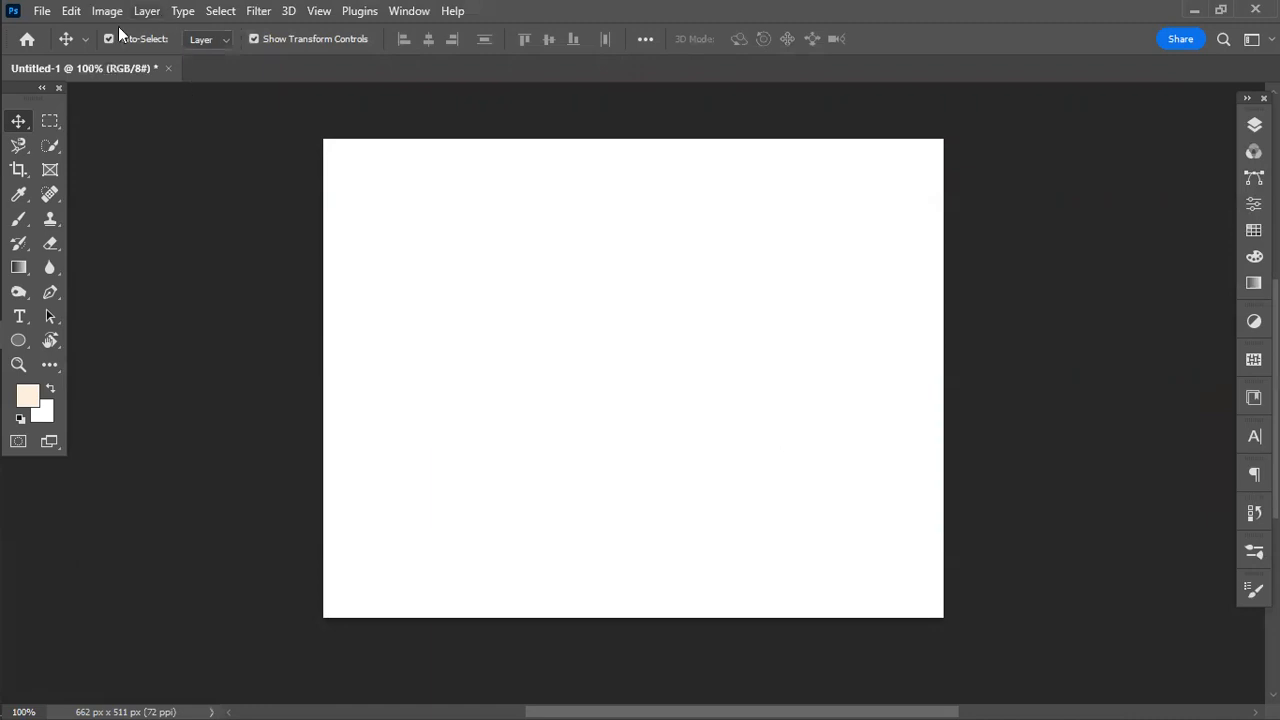
Step: Open the Unsplash photo of a green meadow with mountains from the Compressed folder, and close Untitled-1 without saving
{"action": "left_click", "coordinate": [42, 11]}
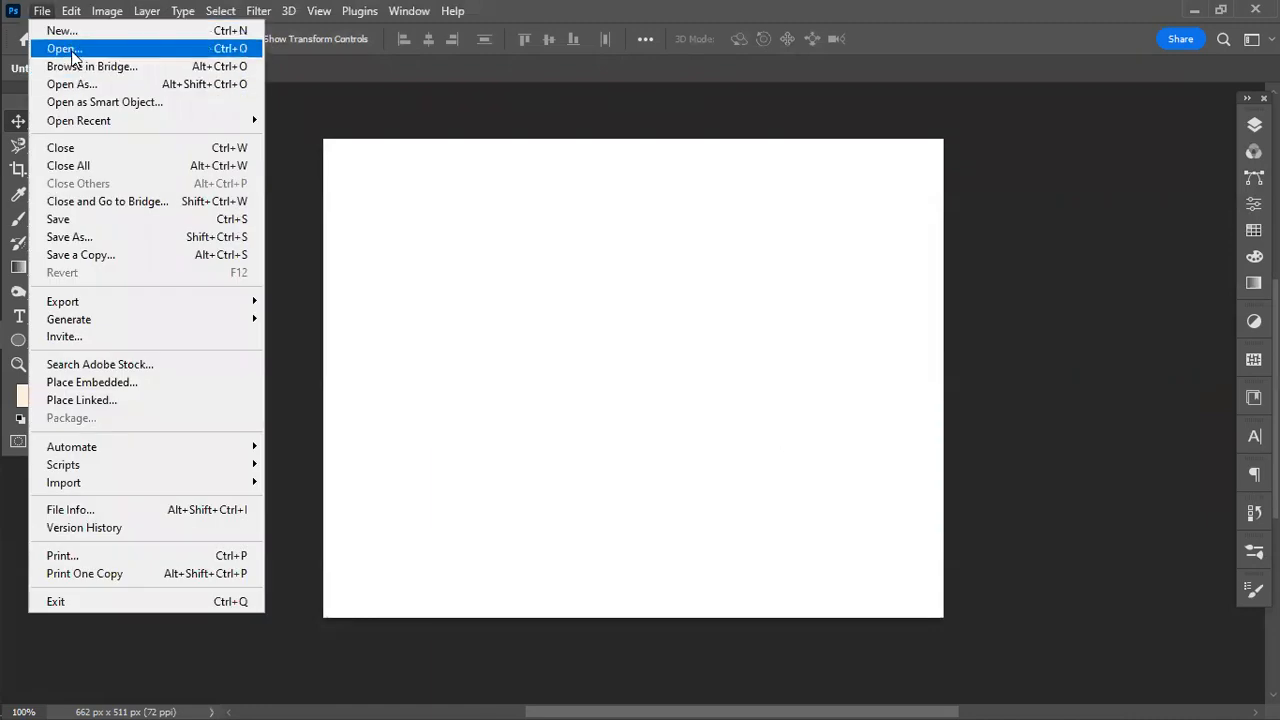
{"action": "left_click", "coordinate": [71, 50]}
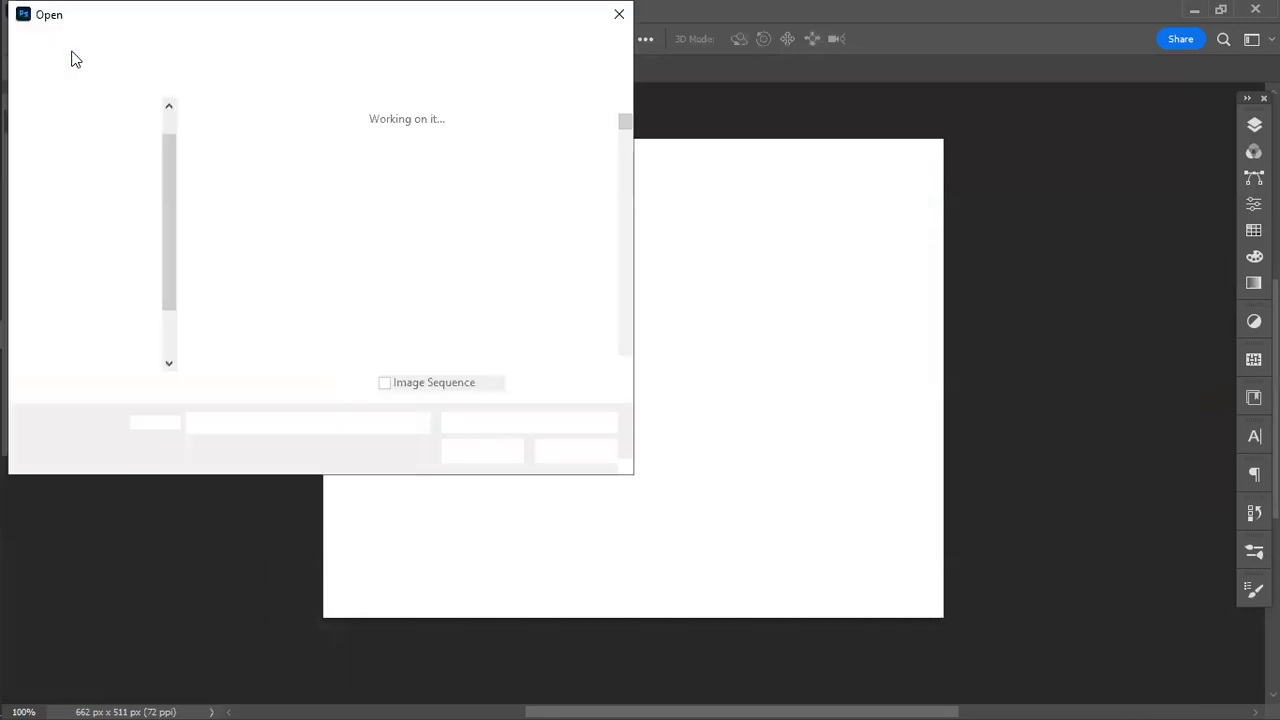
{"action": "scroll", "coordinate": [352, 290], "scroll_direction": "down", "scroll_amount": 6}
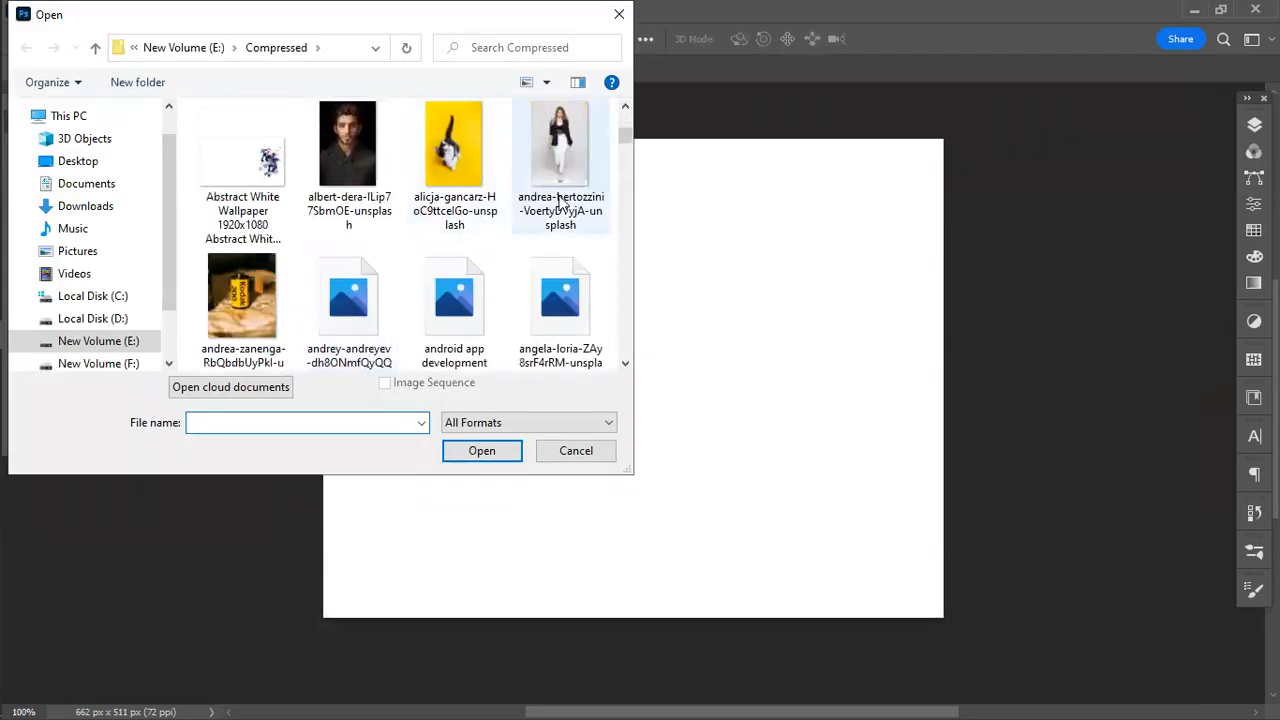
{"action": "left_click", "coordinate": [558, 140]}
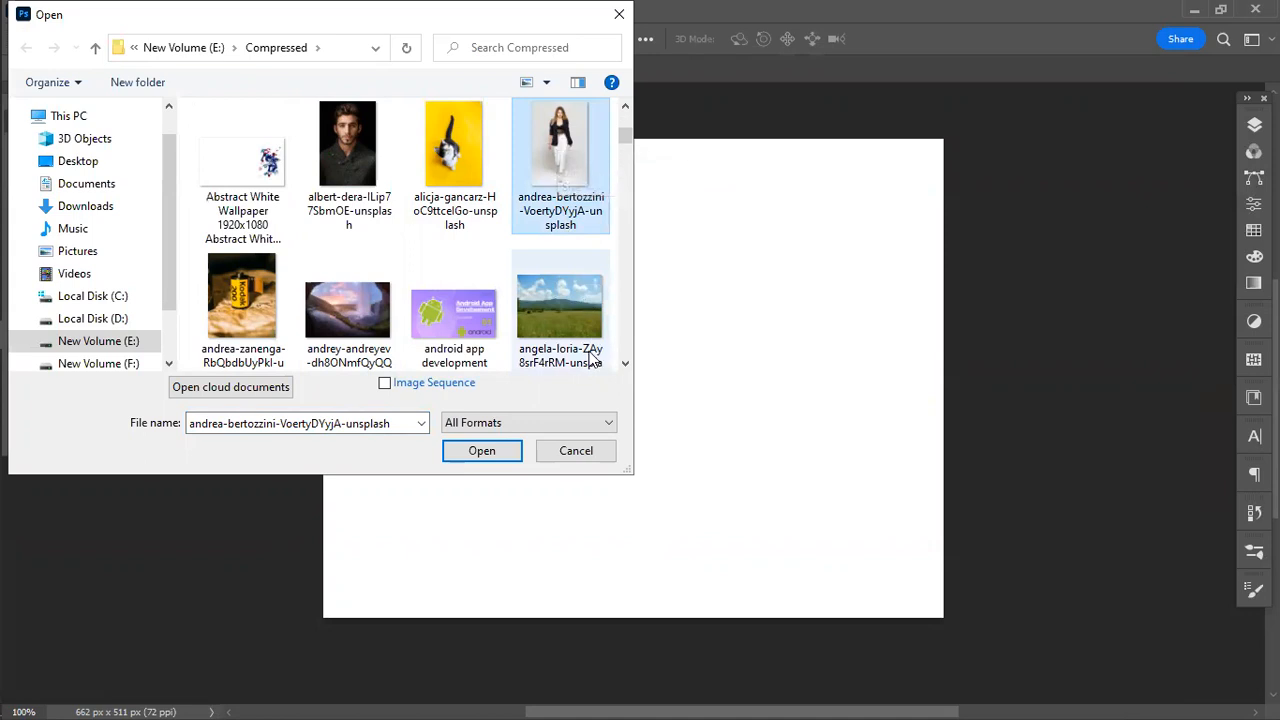
{"action": "left_click", "coordinate": [592, 364]}
{"action": "left_click", "coordinate": [482, 452]}
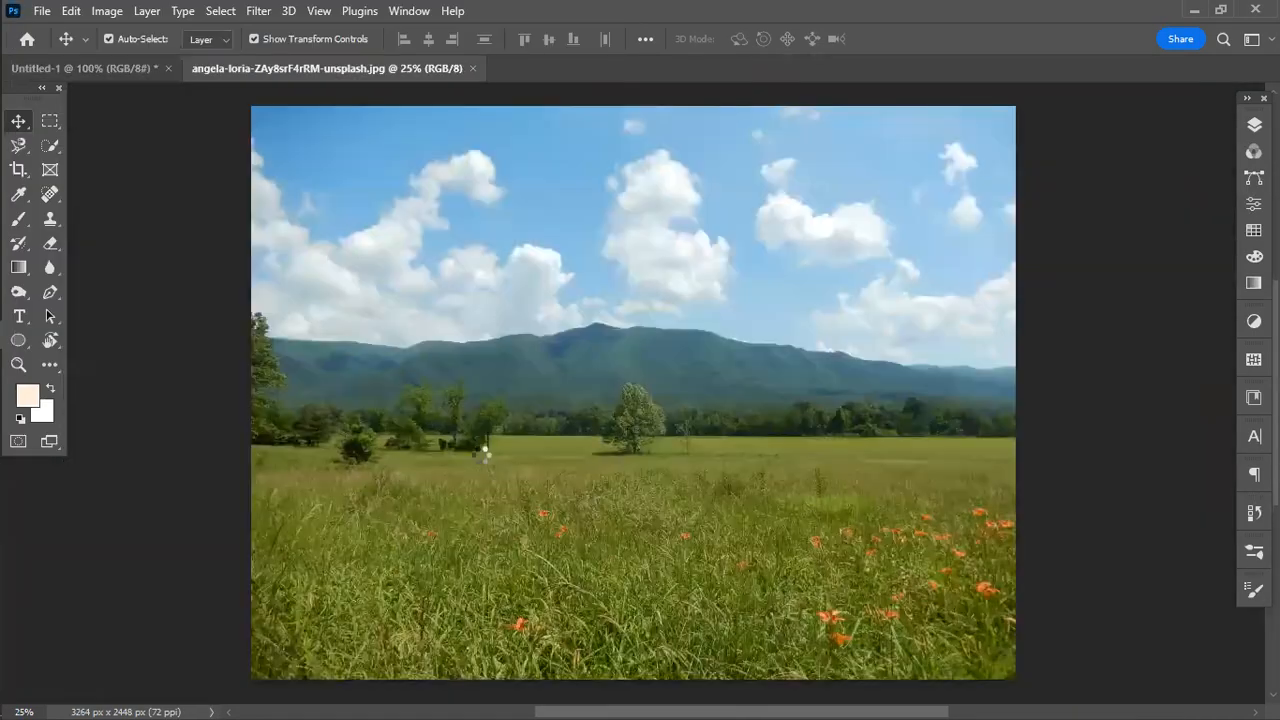
{"action": "left_click", "coordinate": [167, 68]}
{"action": "left_click", "coordinate": [631, 289]}
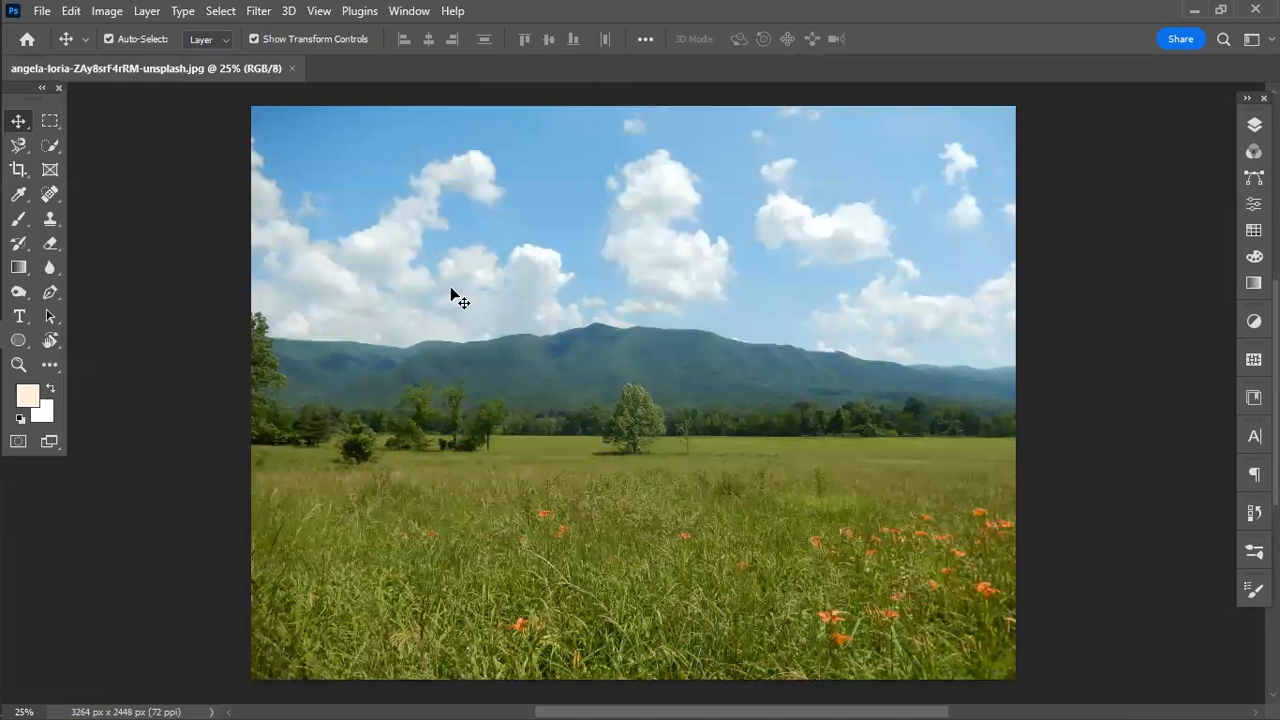
Step: Open Neural Filters for the meadow photo and look through the featured and beta filters
{"action": "left_click", "coordinate": [257, 11]}
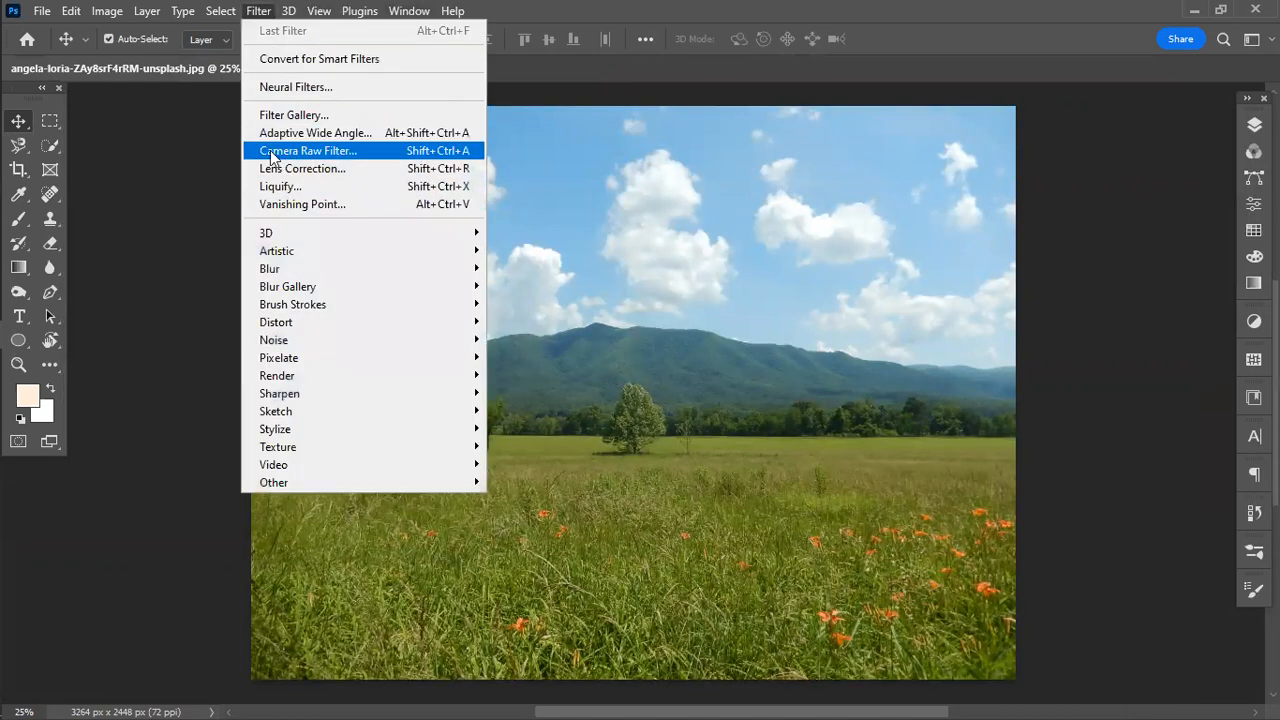
{"action": "left_click", "coordinate": [274, 88]}
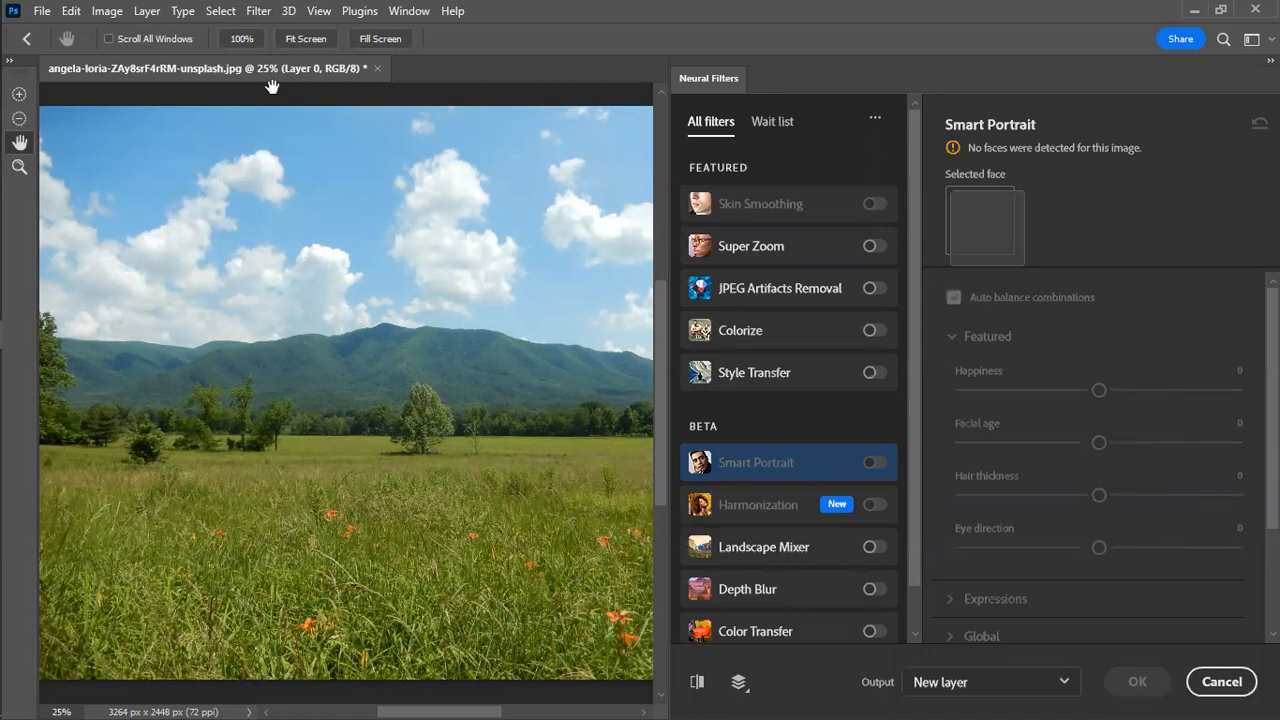
{"action": "scroll", "coordinate": [853, 423], "scroll_direction": "down", "scroll_amount": 1}
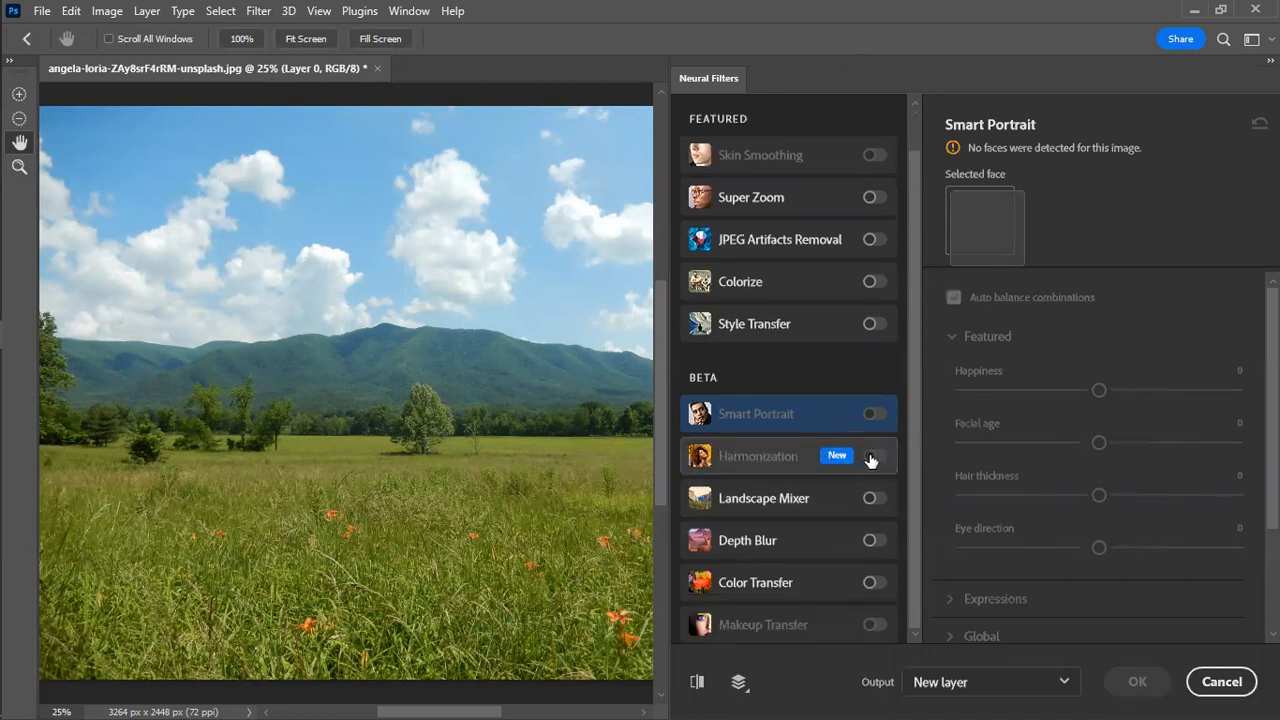
{"action": "scroll", "coordinate": [805, 543], "scroll_direction": "up", "scroll_amount": 1}
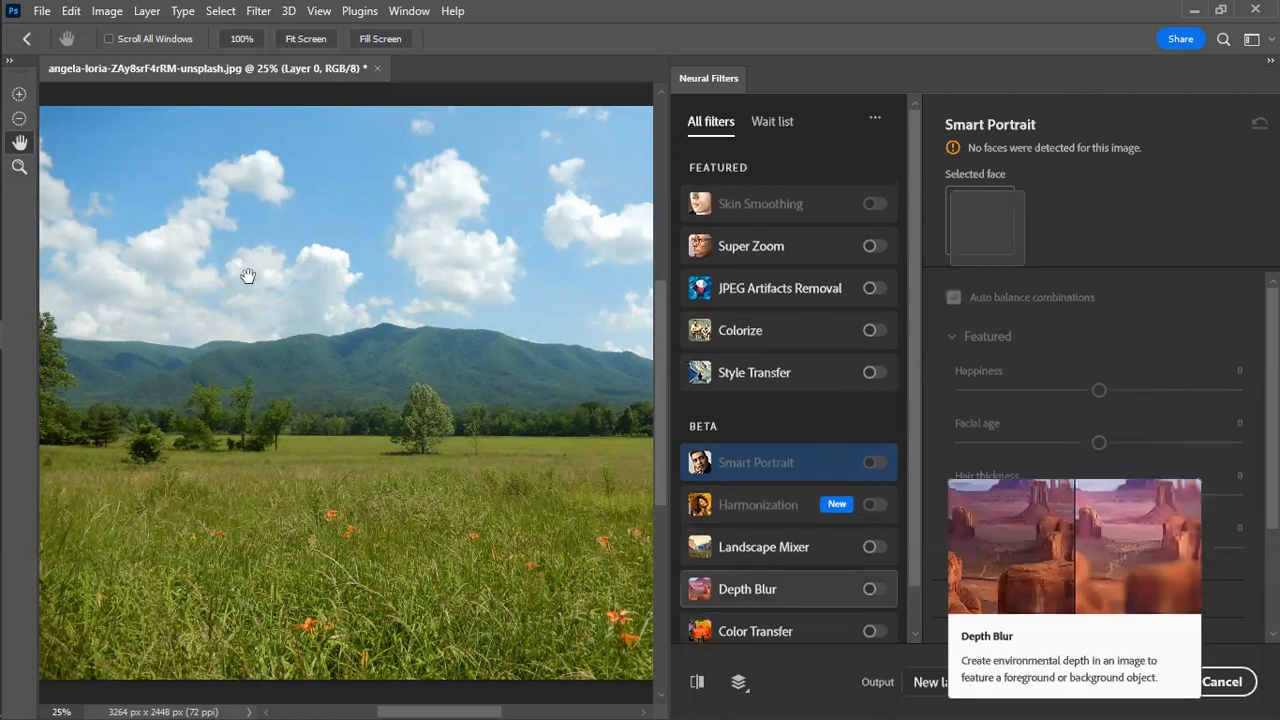
Step: Enable the Super Zoom neural filter and set the image zoom to 2x
{"action": "left_click", "coordinate": [872, 247]}
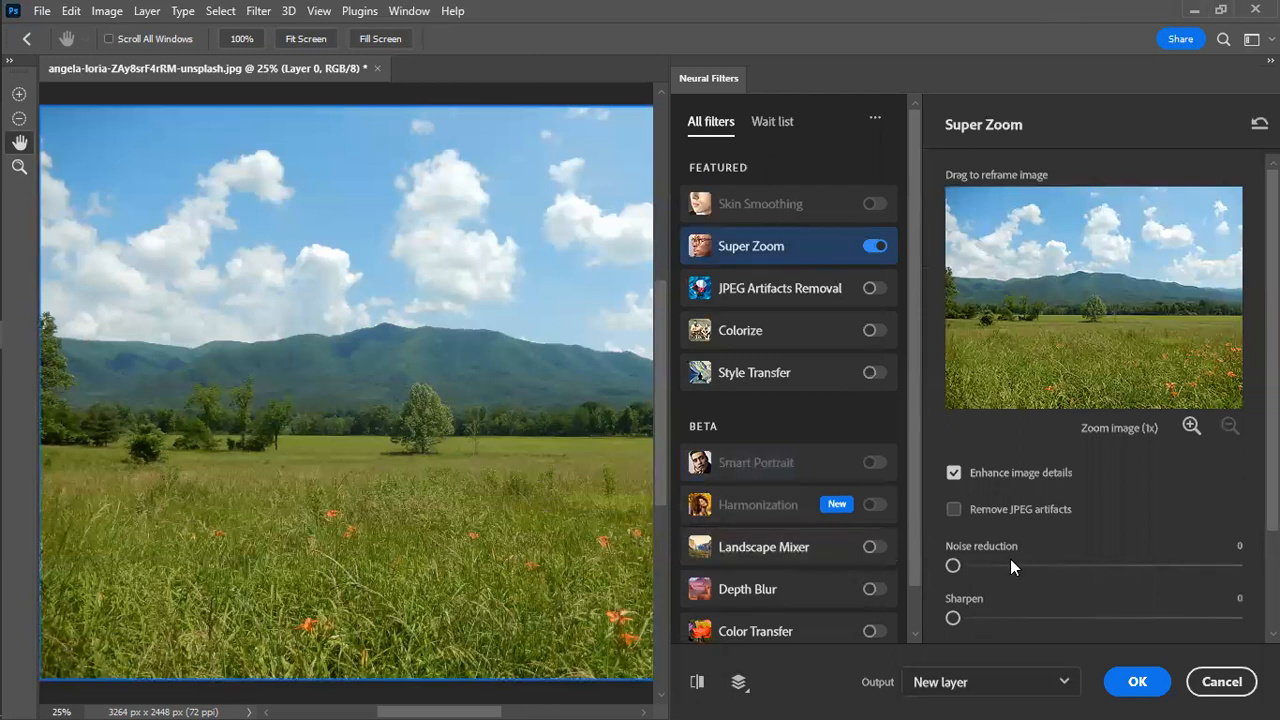
{"action": "left_click", "coordinate": [1190, 426]}
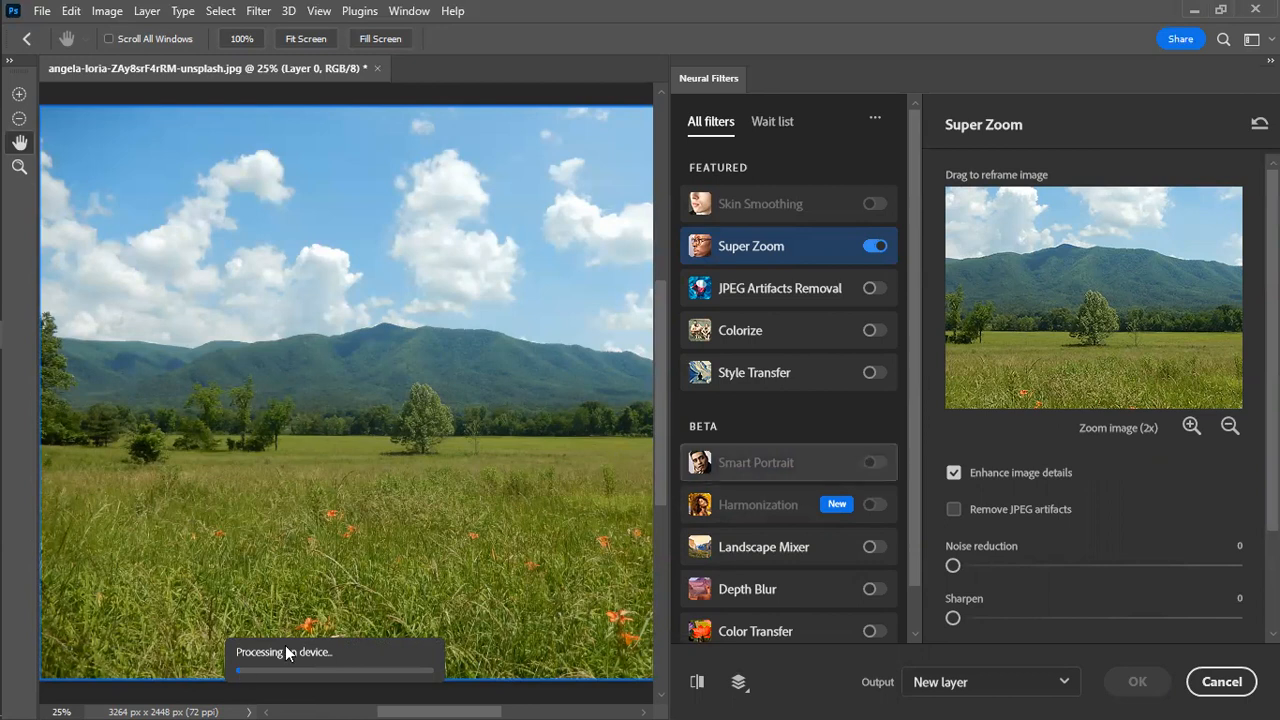
Step: Return Super Zoom to 1x and turn it off, and enable the JPEG Artifacts Removal and Colorize neural filters
{"action": "left_click", "coordinate": [1229, 426]}
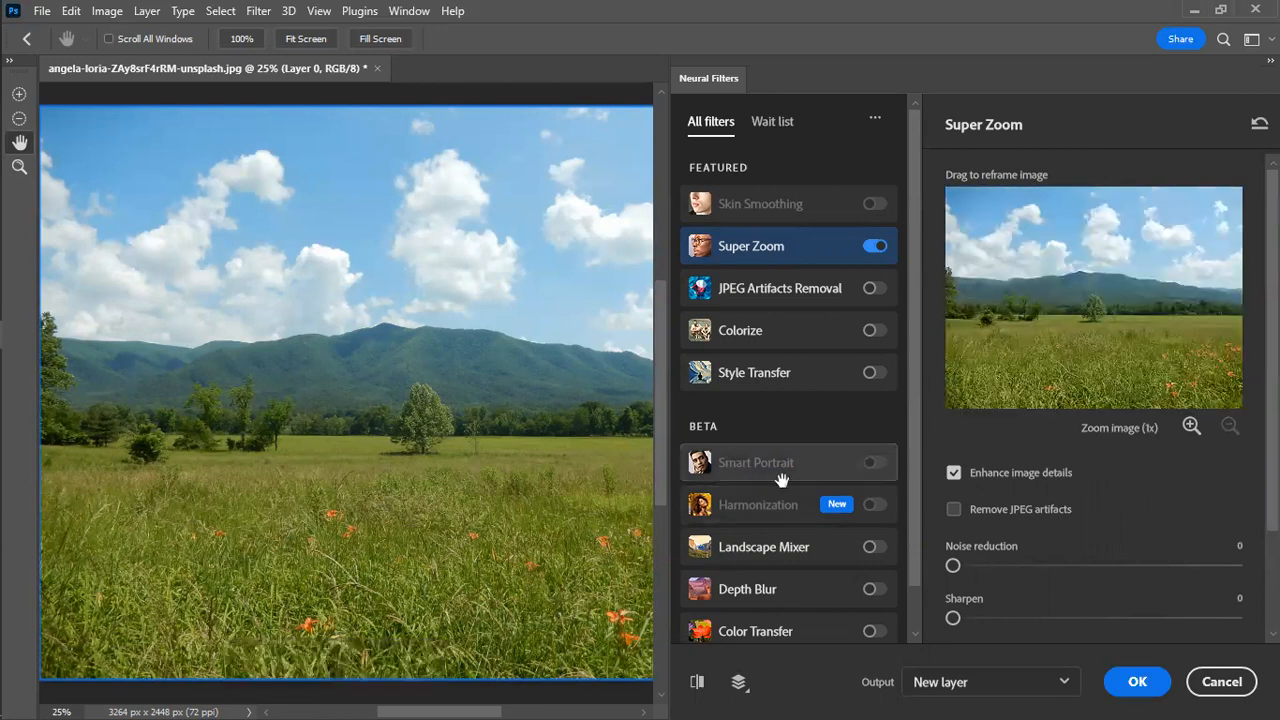
{"action": "left_click", "coordinate": [872, 246]}
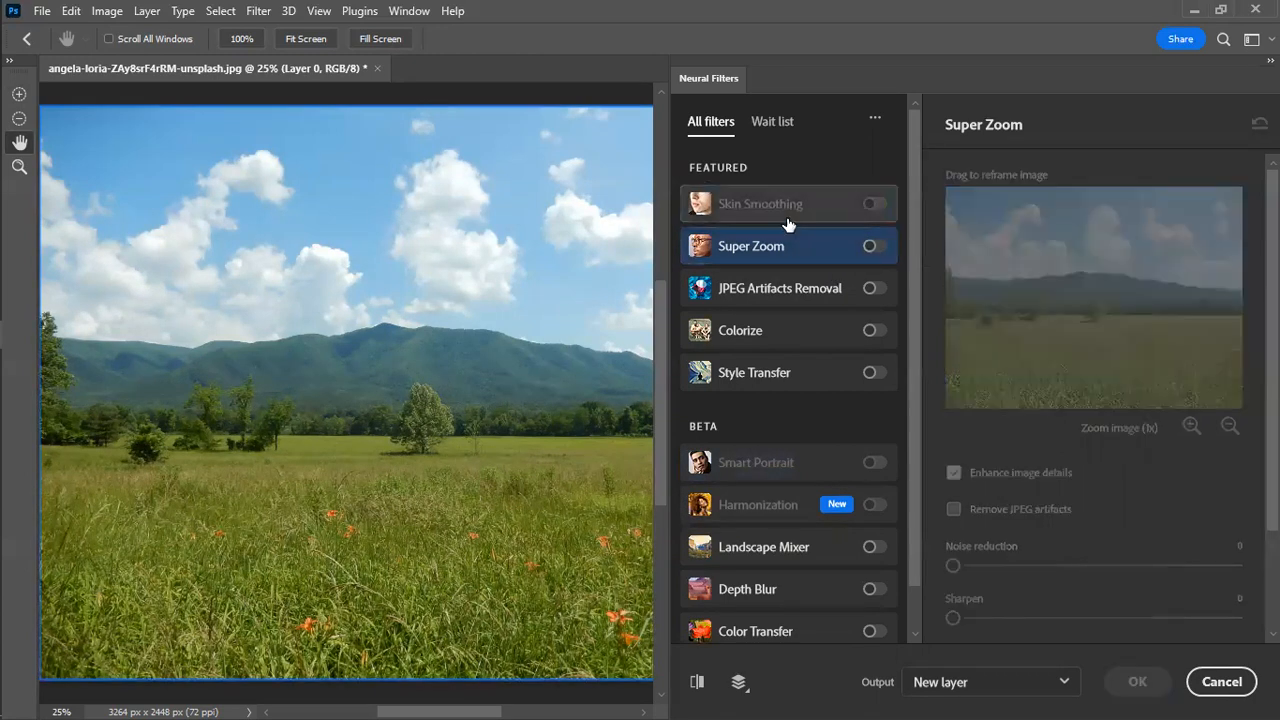
{"action": "left_click", "coordinate": [873, 289]}
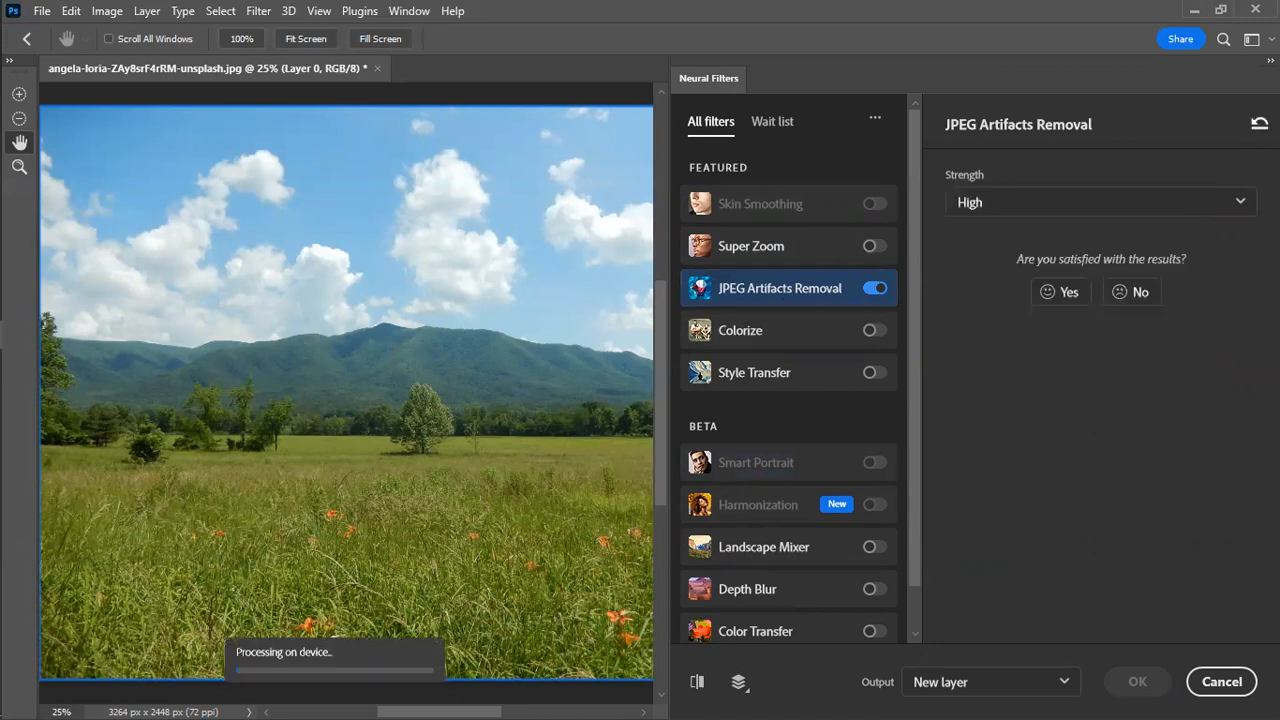
{"action": "left_click", "coordinate": [873, 330]}
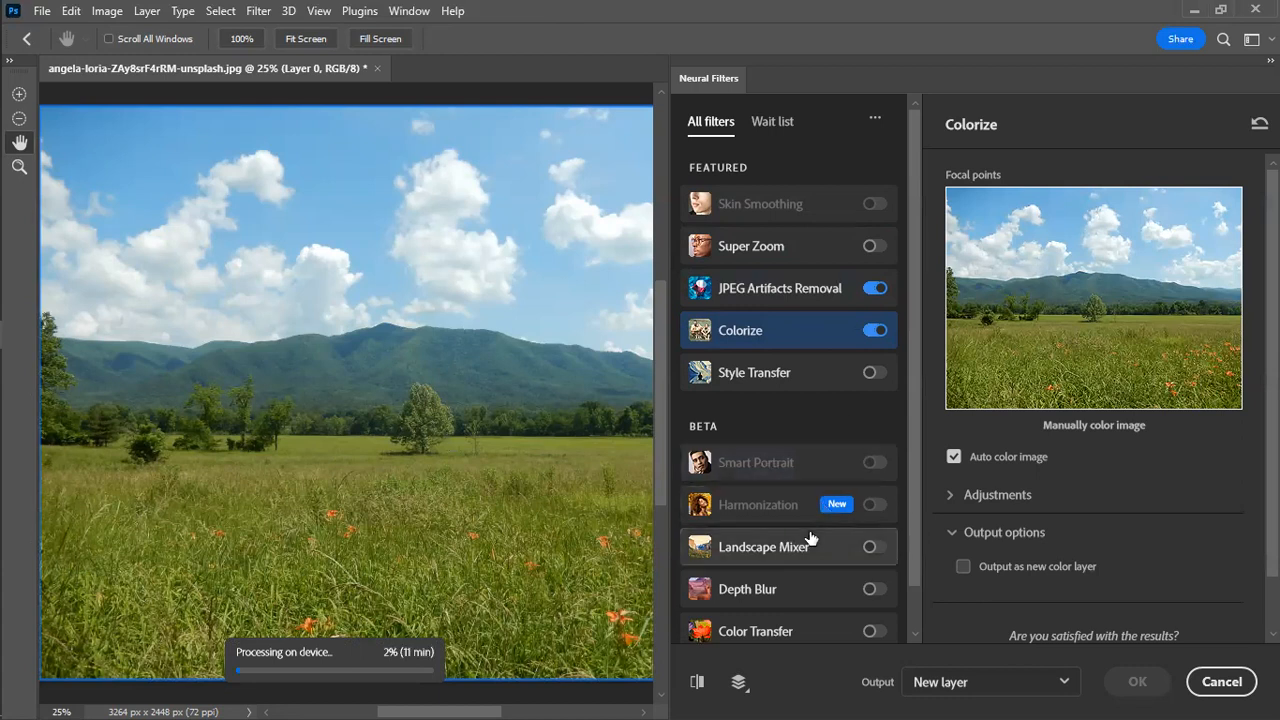
Step: Look through the preview descriptions of the featured and beta neural filters, from Landscape Mixer up to Skin Smoothing
{"action": "scroll", "coordinate": [810, 538], "scroll_direction": "down", "scroll_amount": 1}
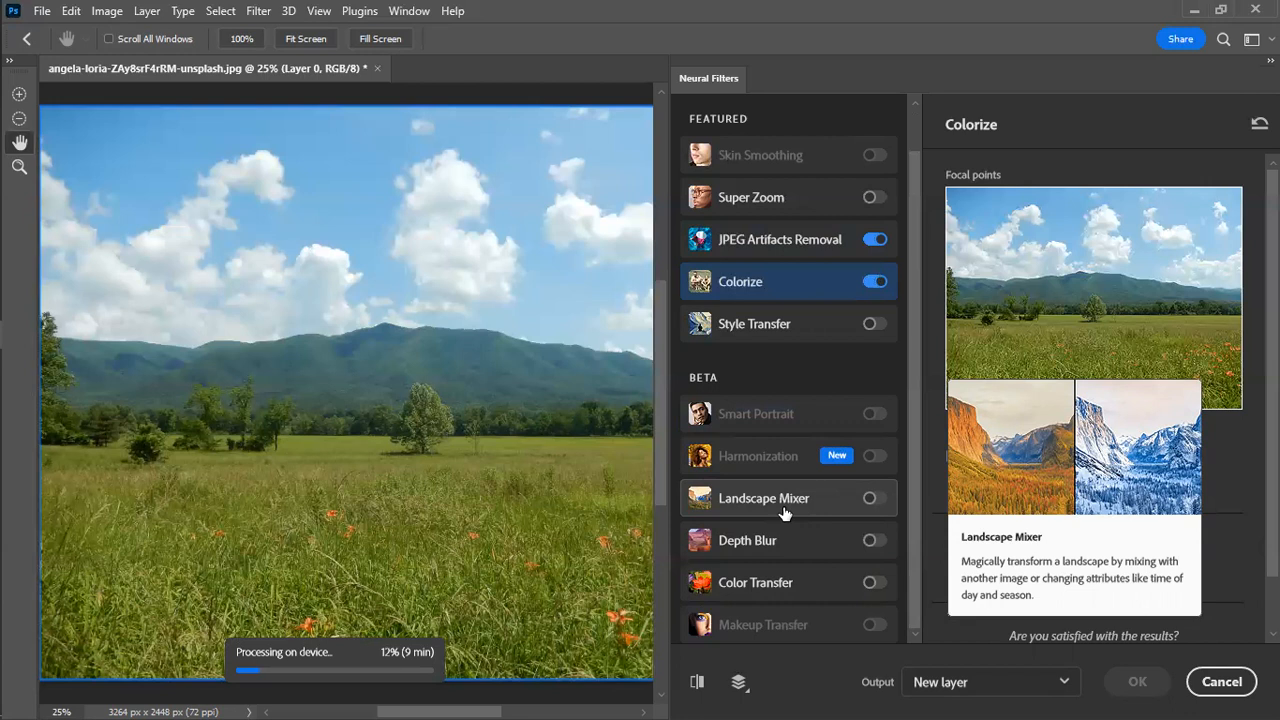
{"action": "mouse_move", "coordinate": [773, 459]}
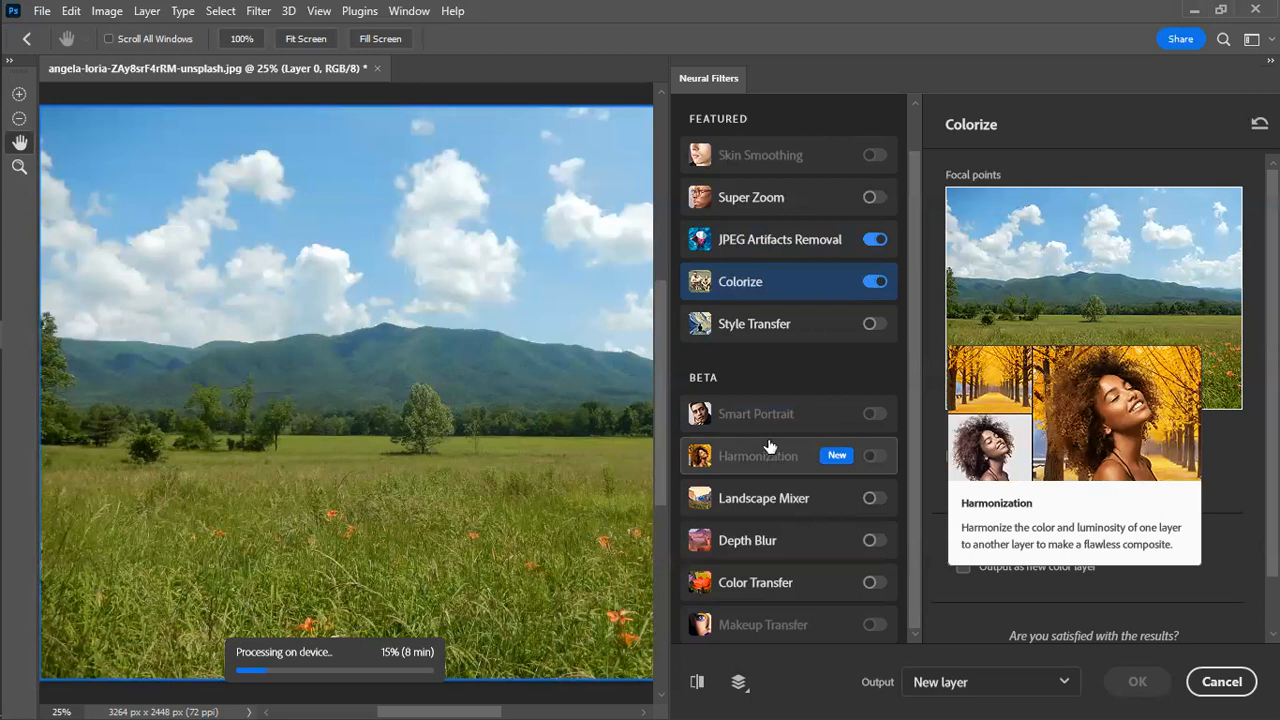
{"action": "mouse_move", "coordinate": [766, 430]}
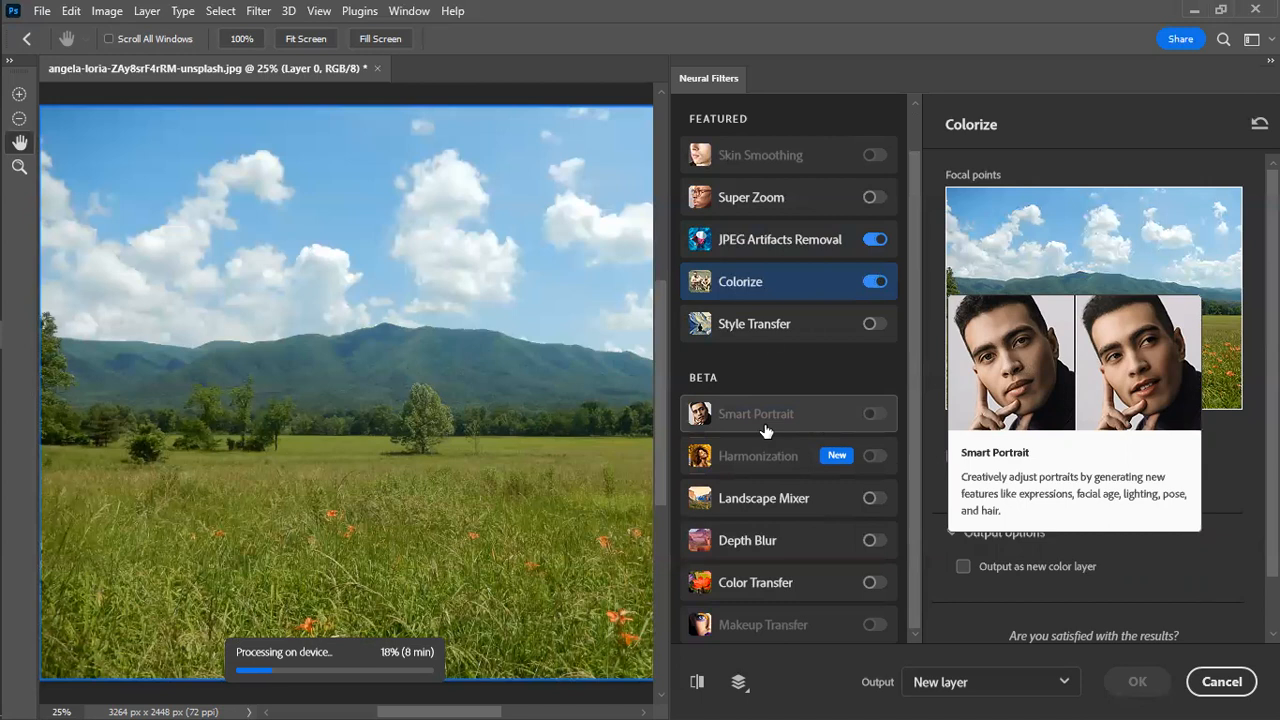
{"action": "mouse_move", "coordinate": [768, 341]}
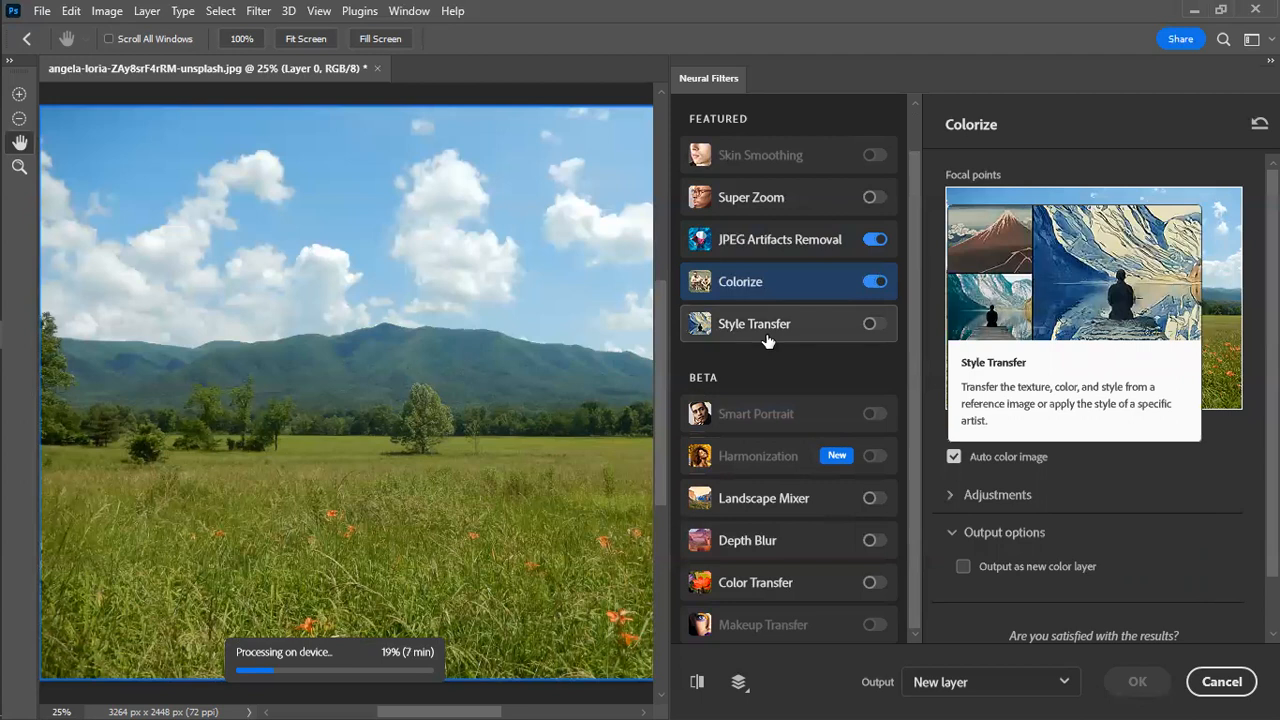
{"action": "mouse_move", "coordinate": [780, 298]}
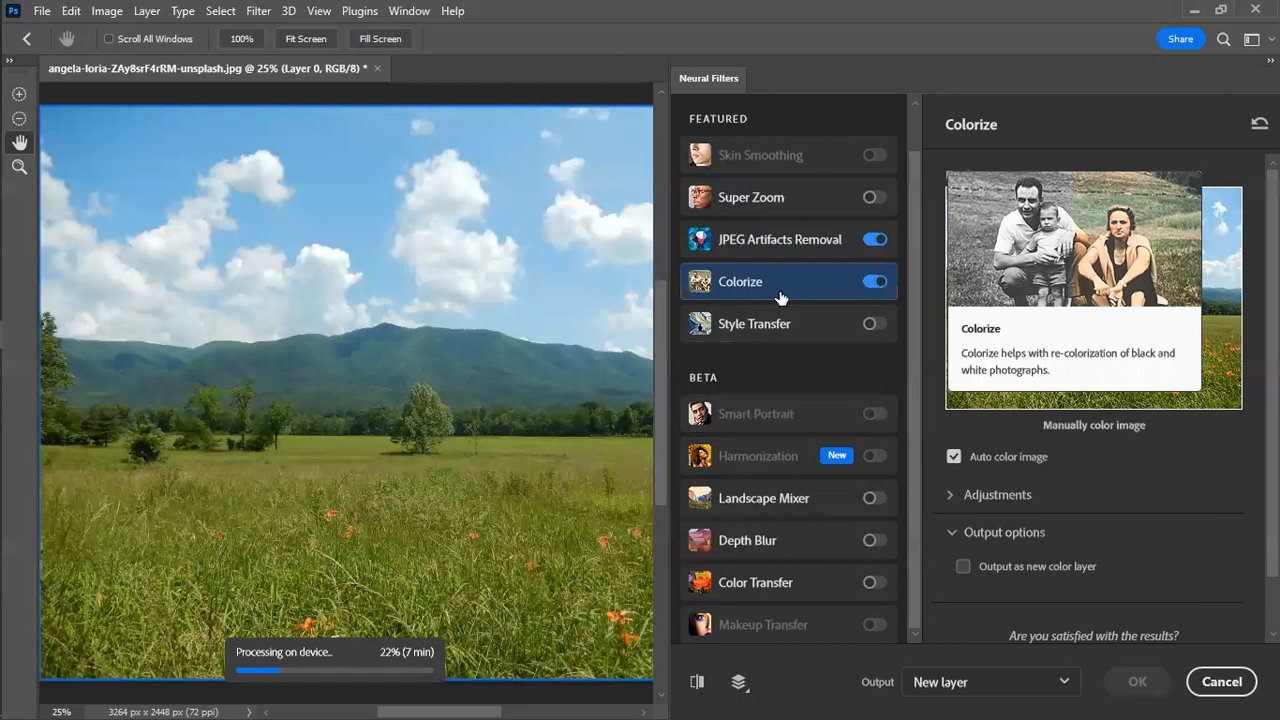
{"action": "mouse_move", "coordinate": [773, 250]}
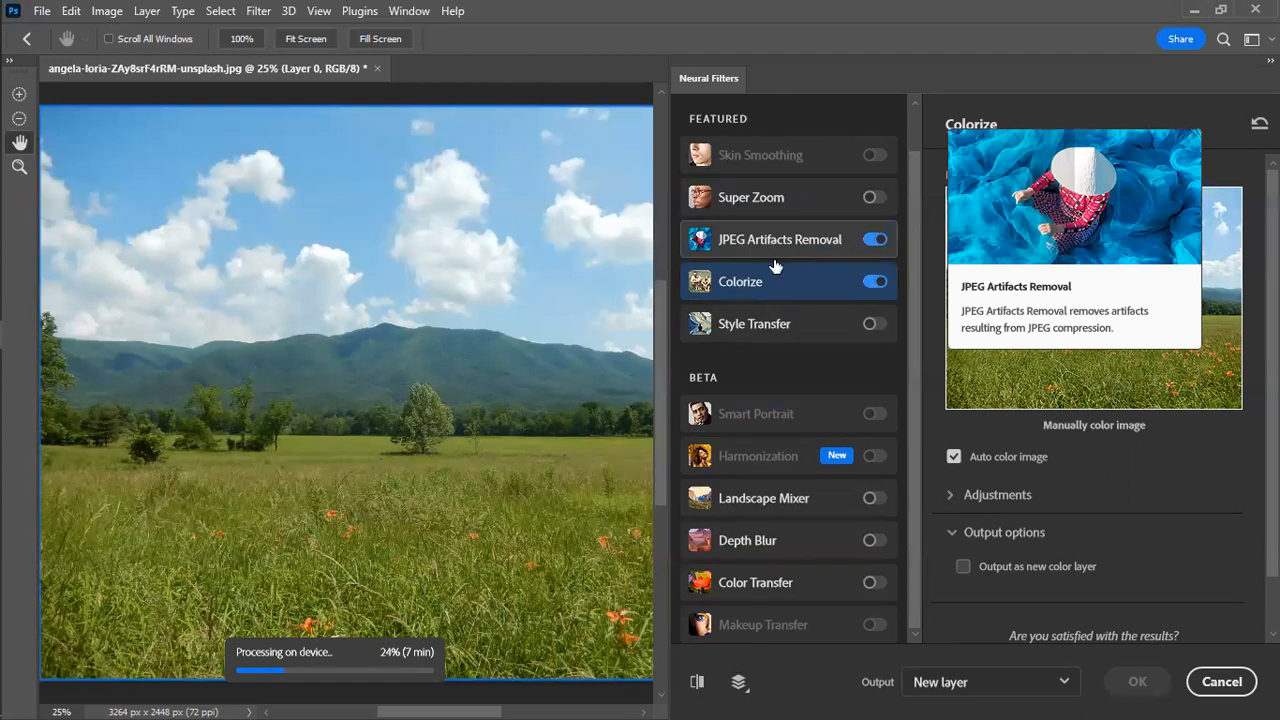
{"action": "scroll", "coordinate": [775, 265], "scroll_direction": "up", "scroll_amount": 1}
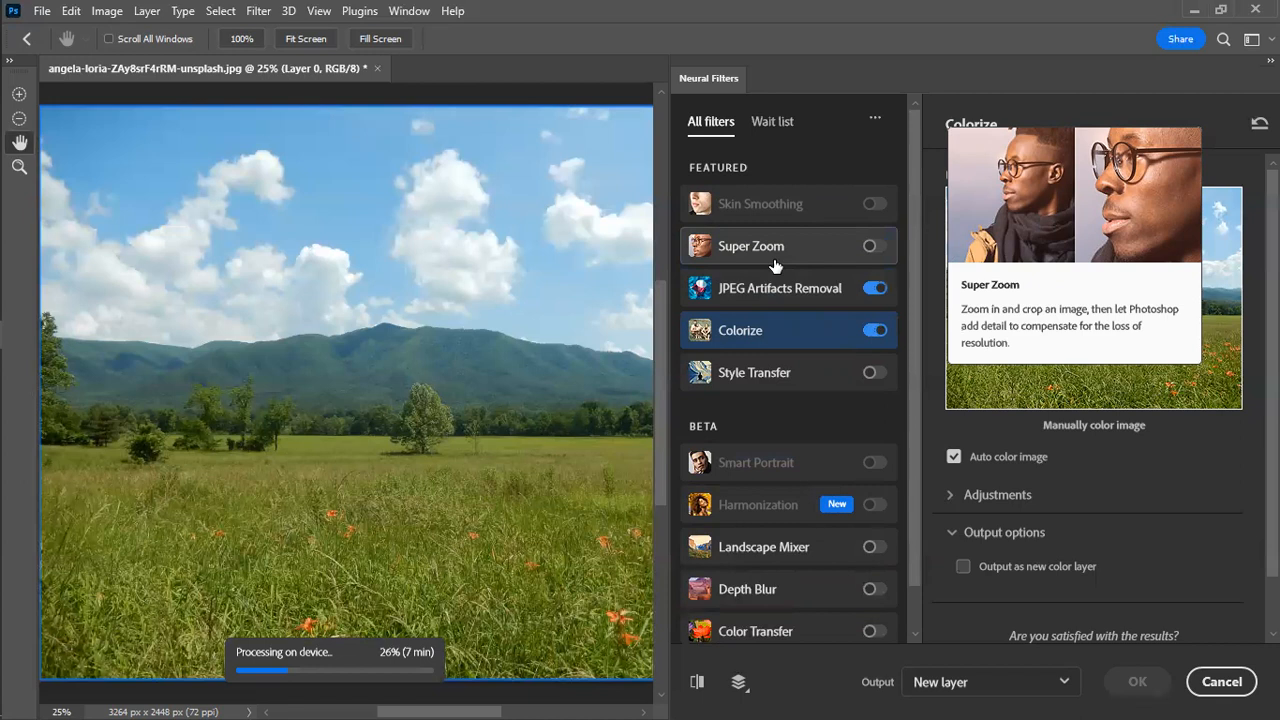
{"action": "mouse_move", "coordinate": [762, 220]}
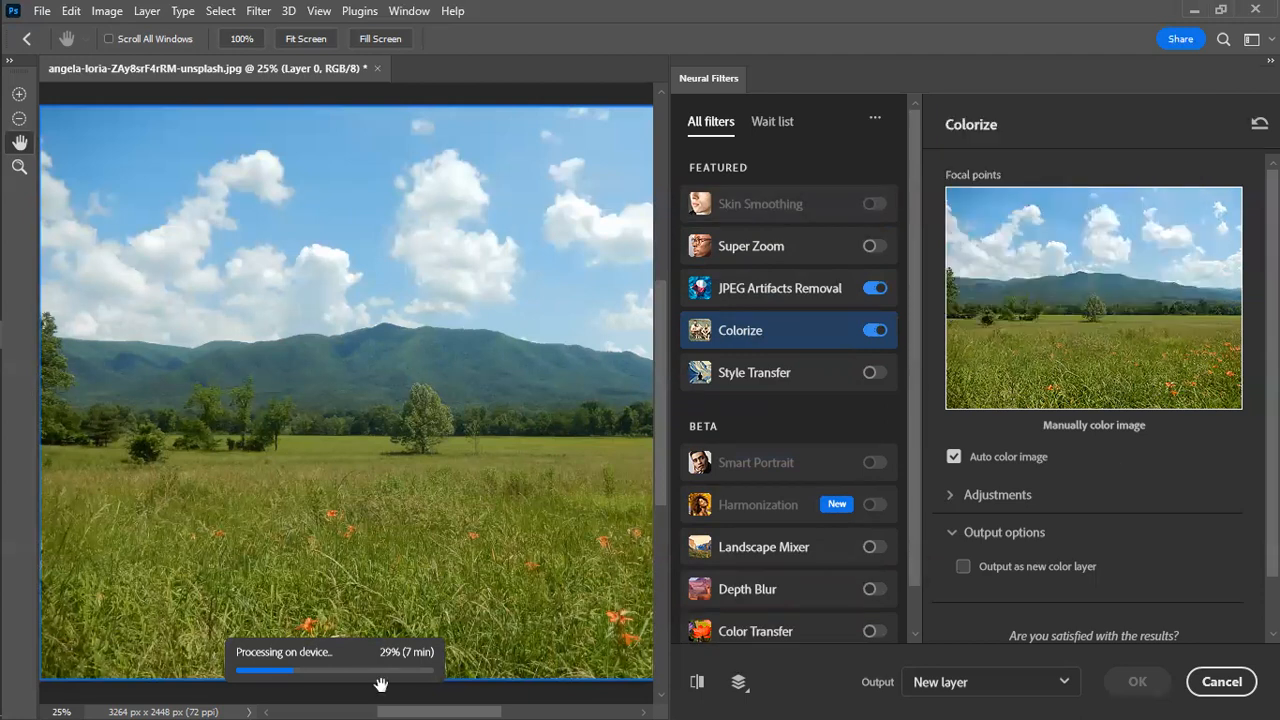
Step: Turn off Colorize and JPEG Artifacts Removal, and leave Neural Filters without applying anything to the meadow photo
{"action": "left_click", "coordinate": [875, 289]}
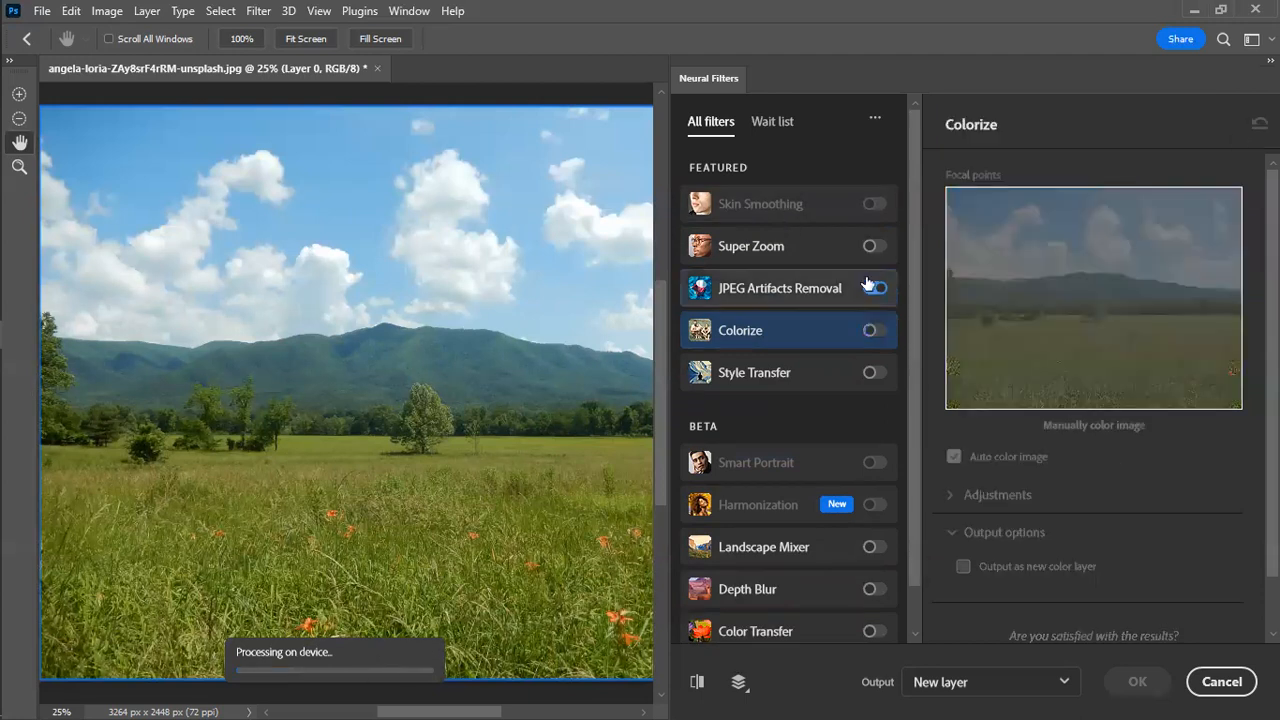
{"action": "left_click", "coordinate": [810, 208]}
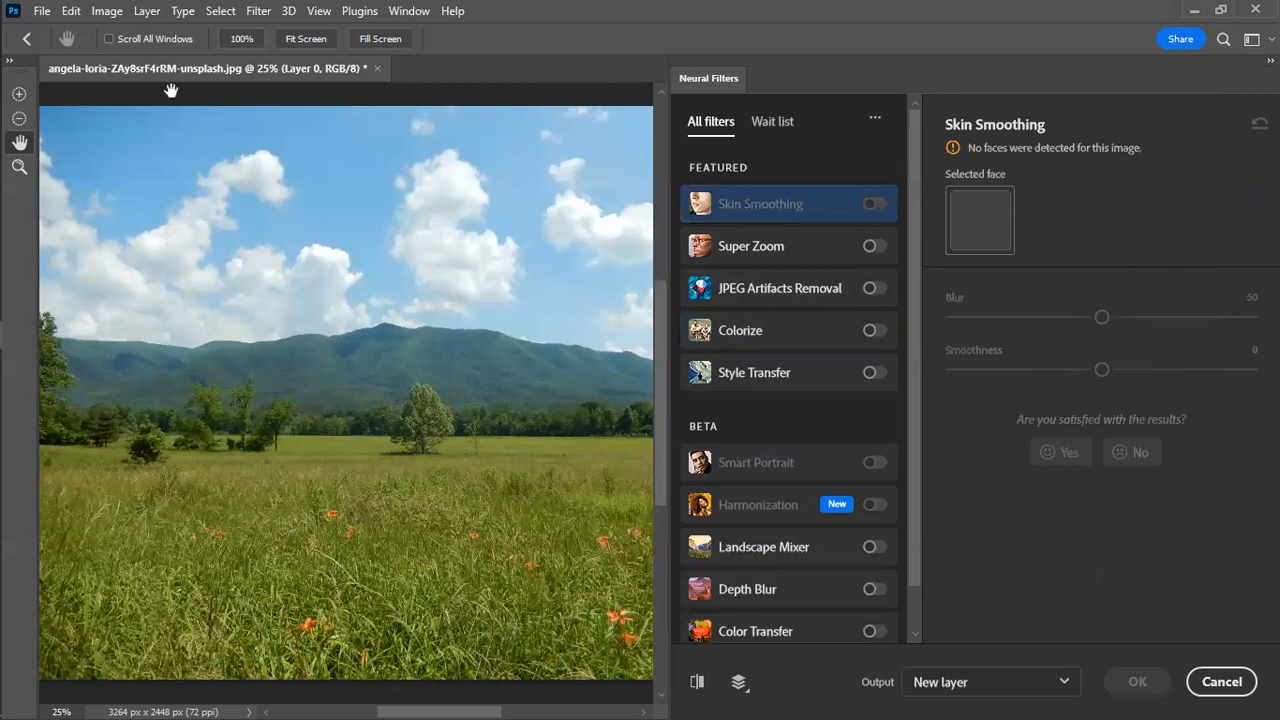
{"action": "left_click", "coordinate": [44, 12]}
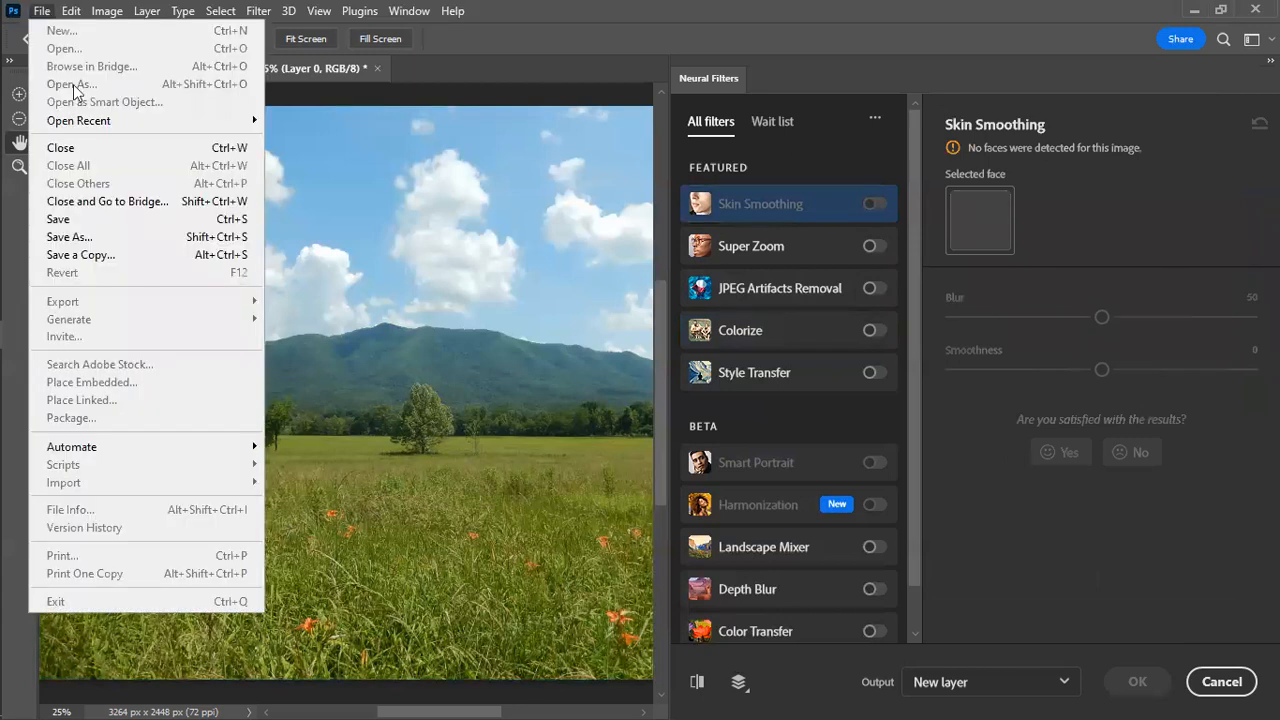
{"action": "left_click", "coordinate": [1220, 682]}
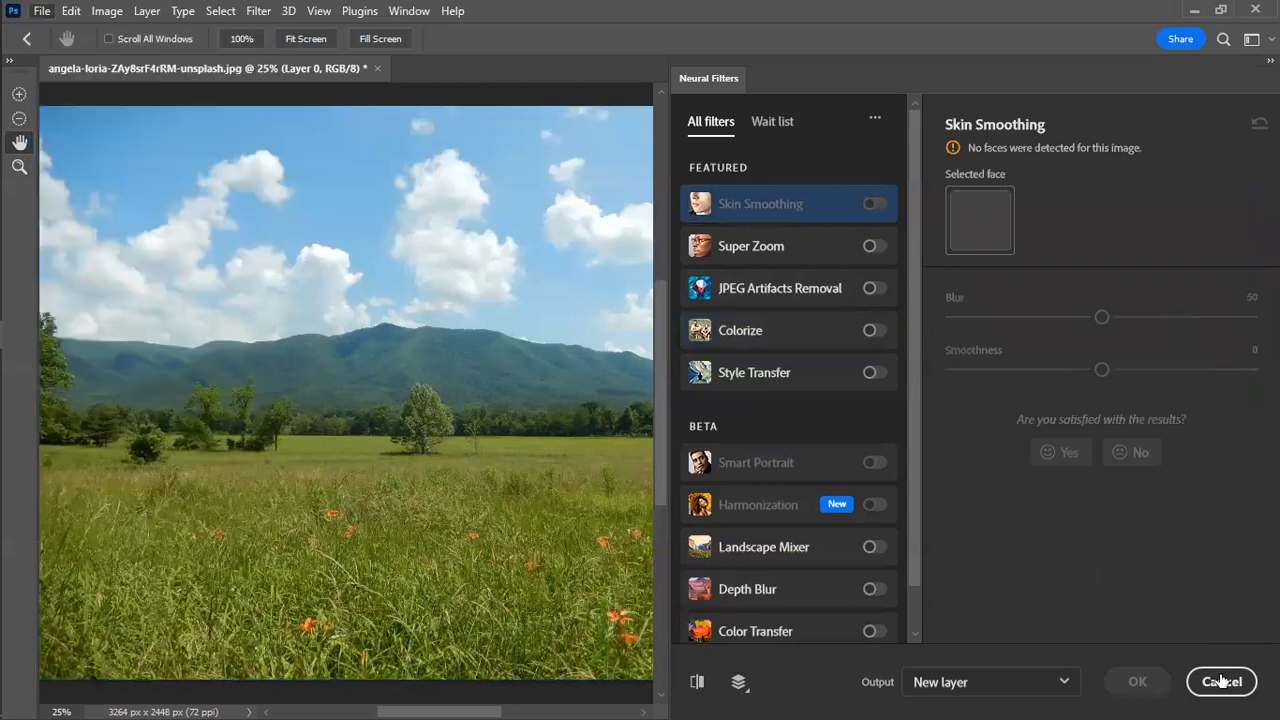
{"action": "left_click", "coordinate": [1220, 682]}
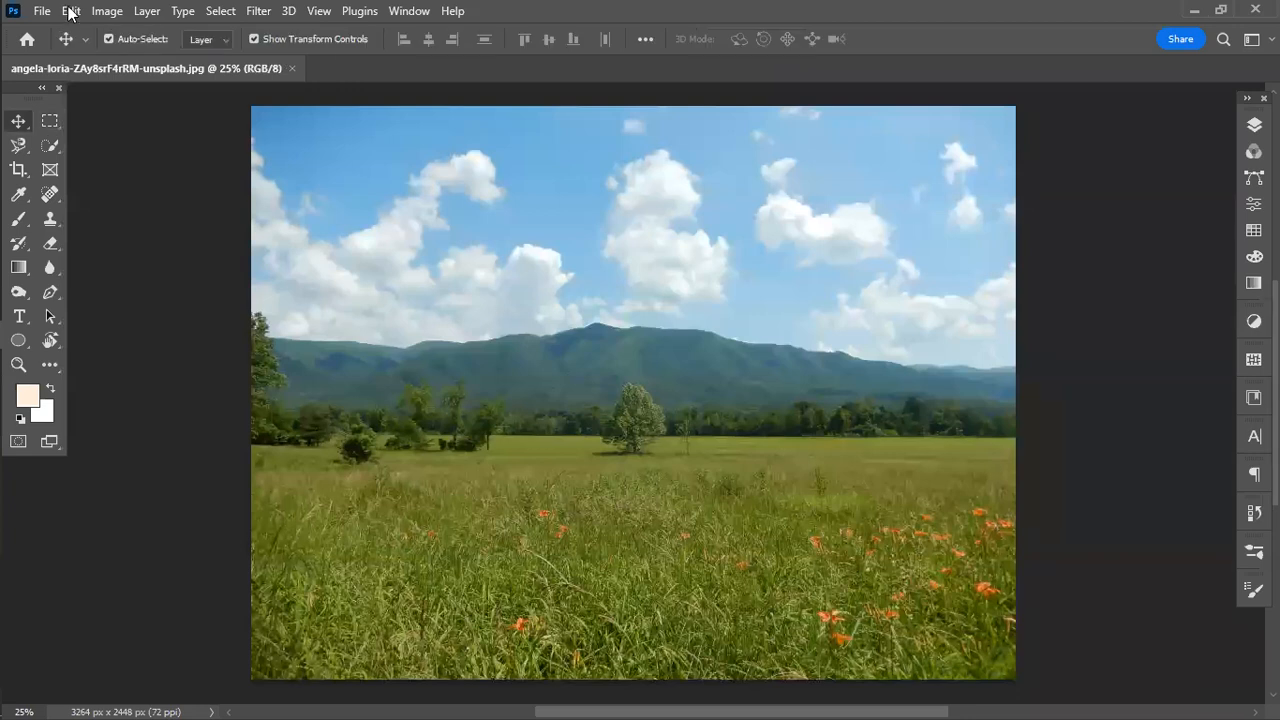
Step: Open the Unsplash portrait of a woman with a ponytail from the Compressed folder, and close the meadow photo
{"action": "left_click", "coordinate": [46, 13]}
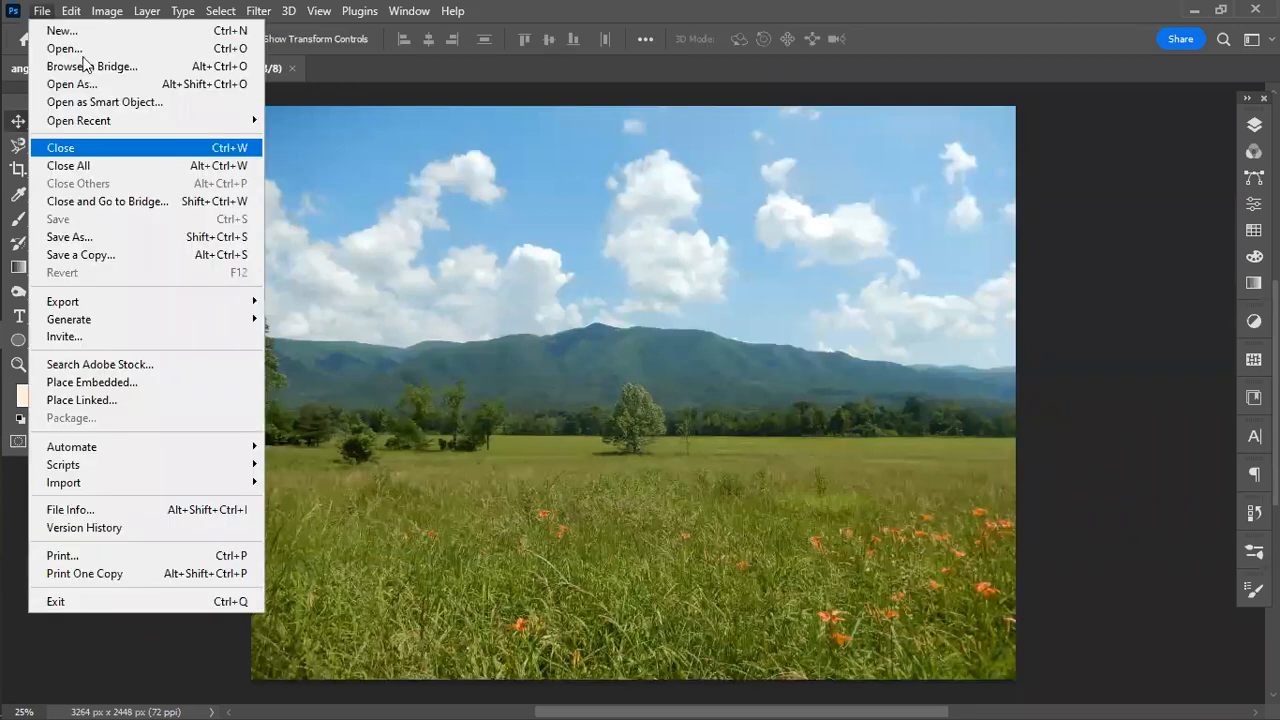
{"action": "left_click", "coordinate": [84, 56]}
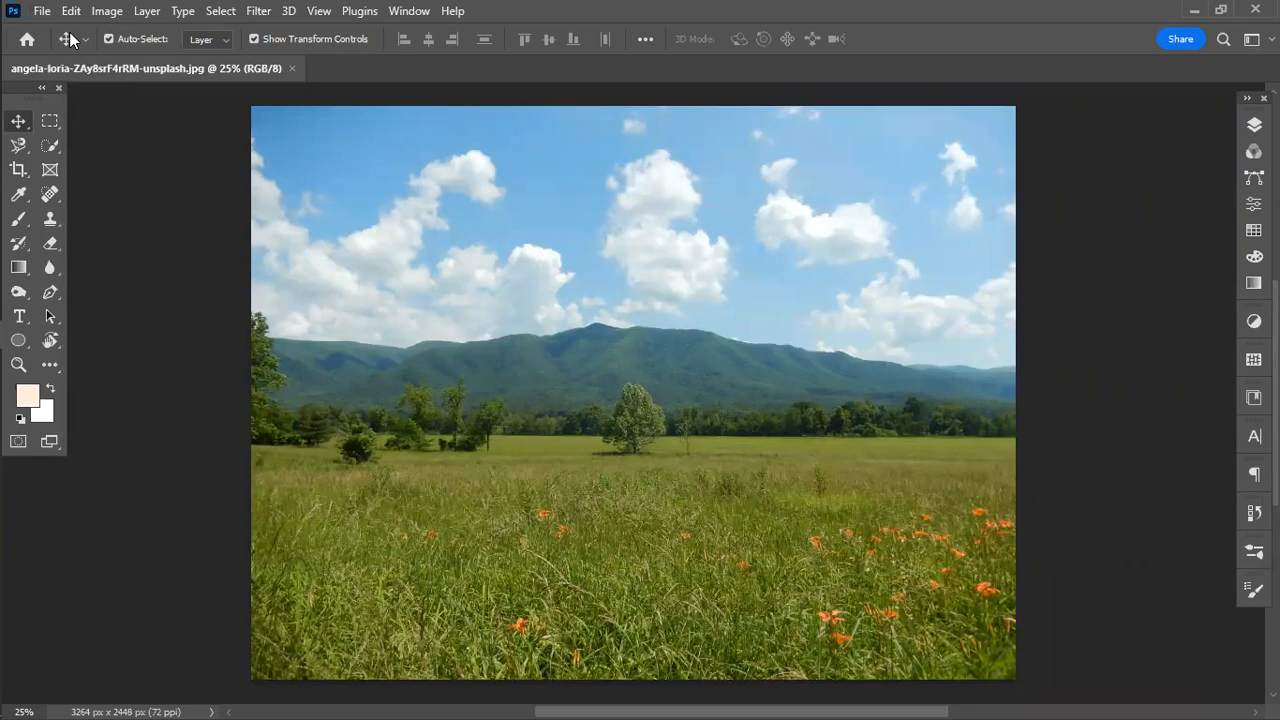
{"action": "scroll", "coordinate": [480, 223], "scroll_direction": "down", "scroll_amount": 2}
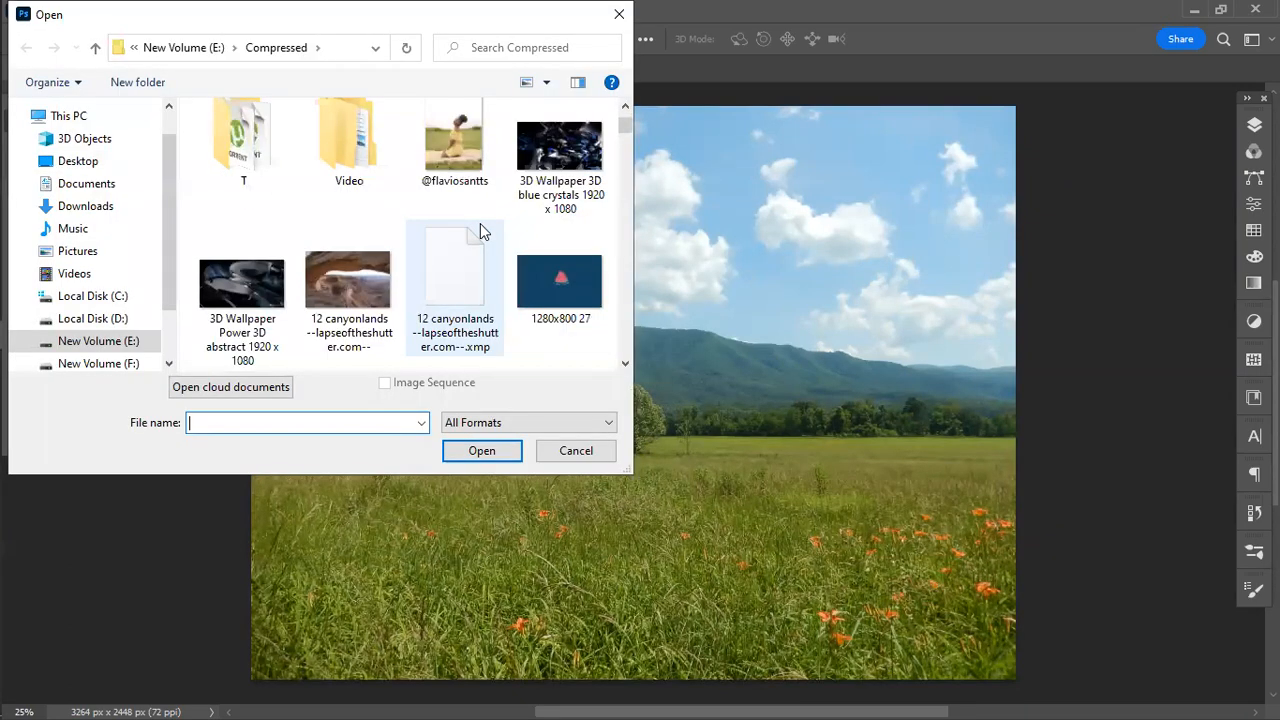
{"action": "scroll", "coordinate": [440, 205], "scroll_direction": "down", "scroll_amount": 5}
{"action": "scroll", "coordinate": [345, 230], "scroll_direction": "down", "scroll_amount": 2}
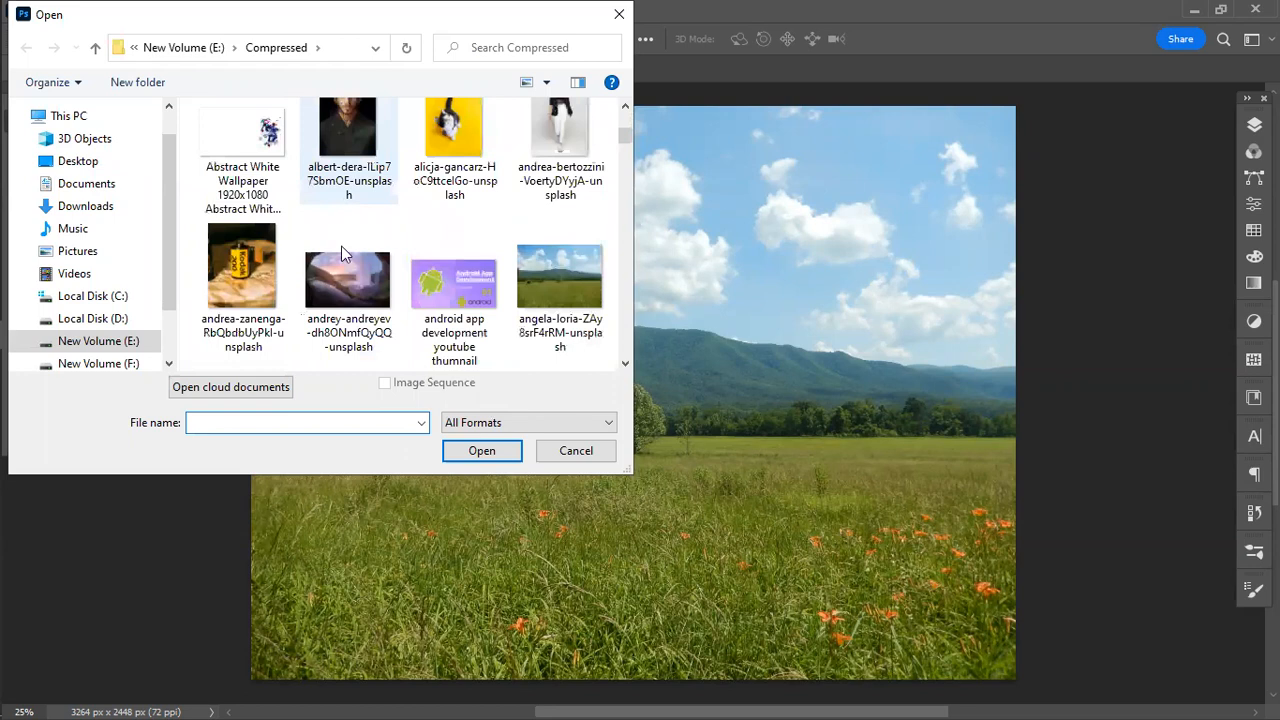
{"action": "left_click", "coordinate": [348, 160]}
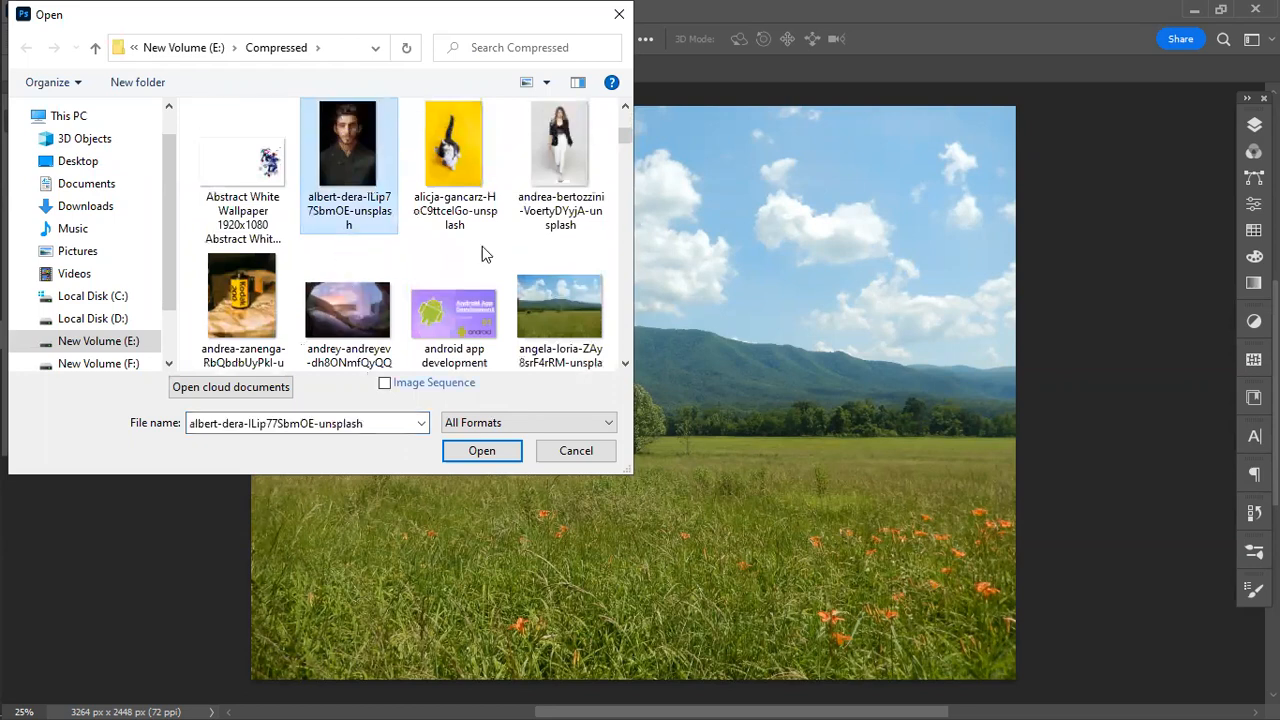
{"action": "scroll", "coordinate": [482, 246], "scroll_direction": "down", "scroll_amount": 3}
{"action": "left_click", "coordinate": [246, 135]}
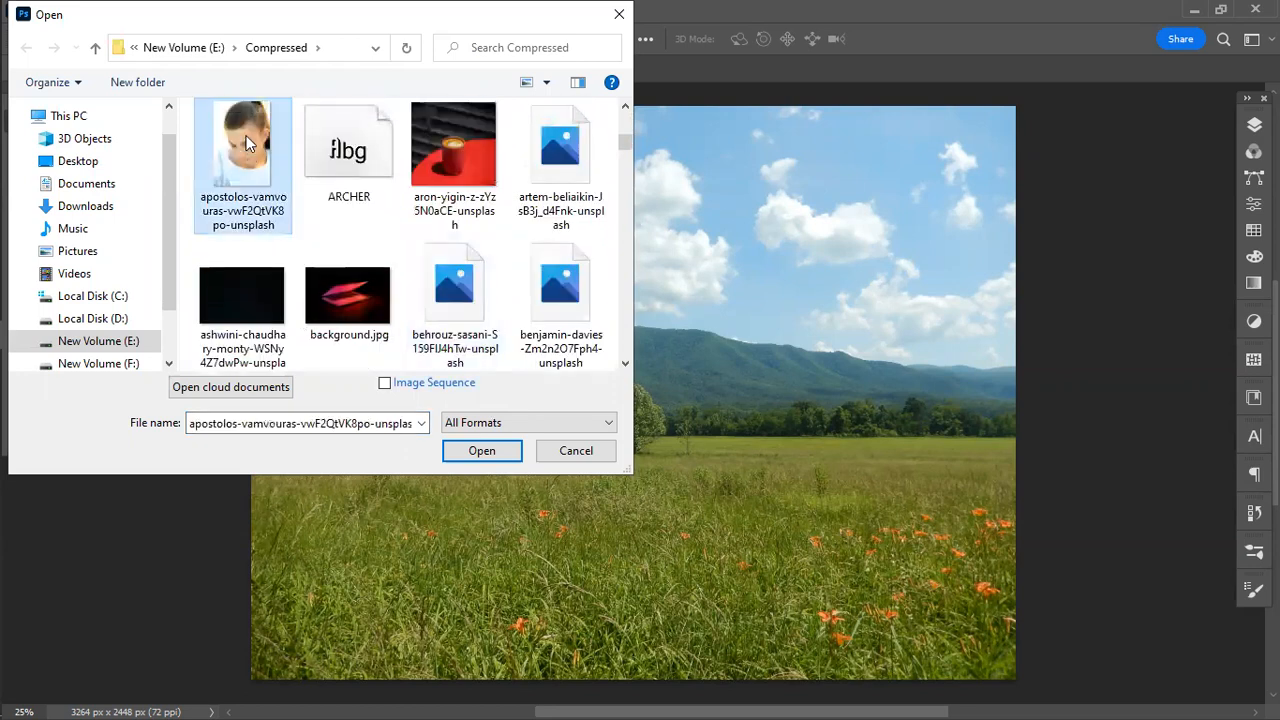
{"action": "left_click", "coordinate": [481, 452]}
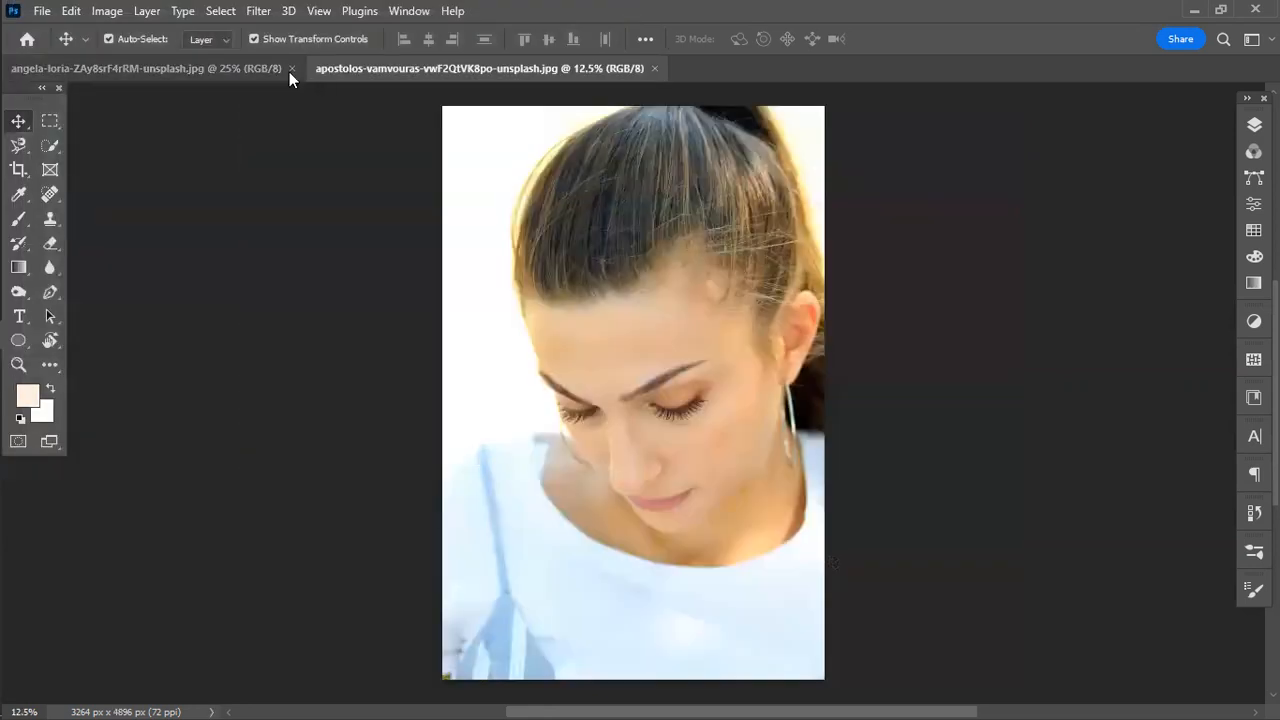
{"action": "left_click", "coordinate": [291, 69]}
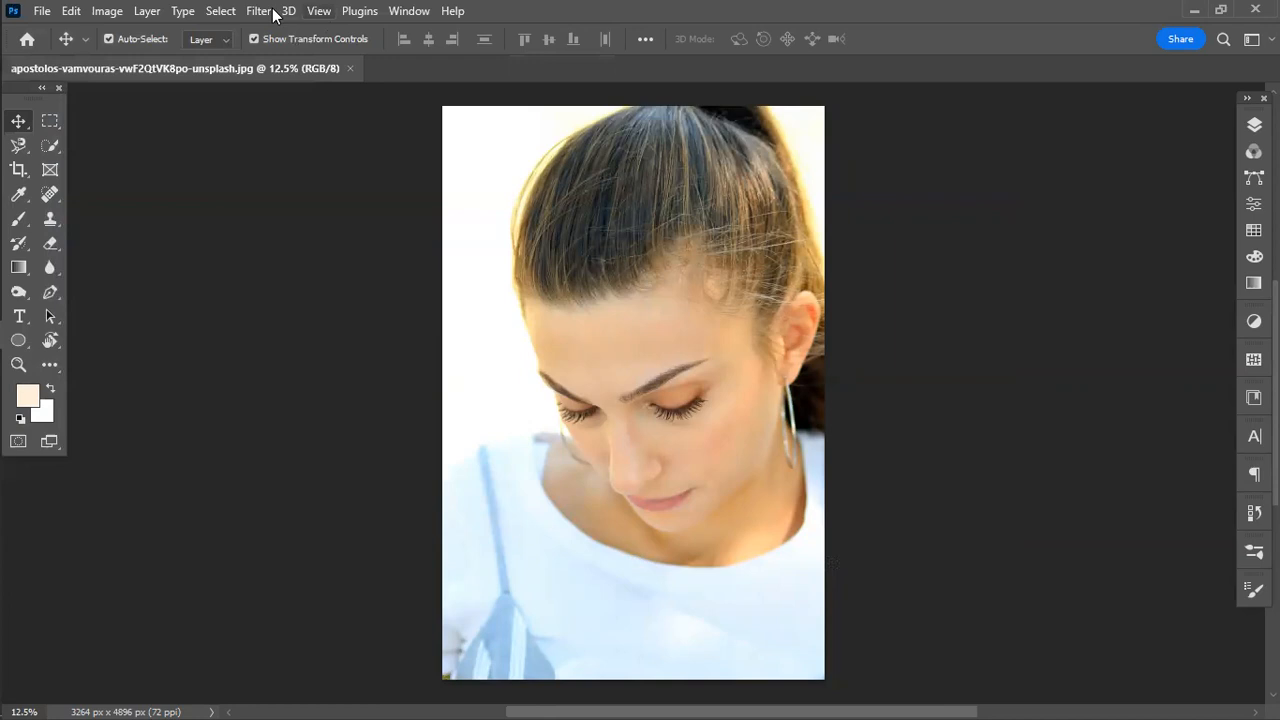
Step: Open Neural Filters for the portrait photo and enable the Skin Smoothing filter
{"action": "left_click", "coordinate": [272, 11]}
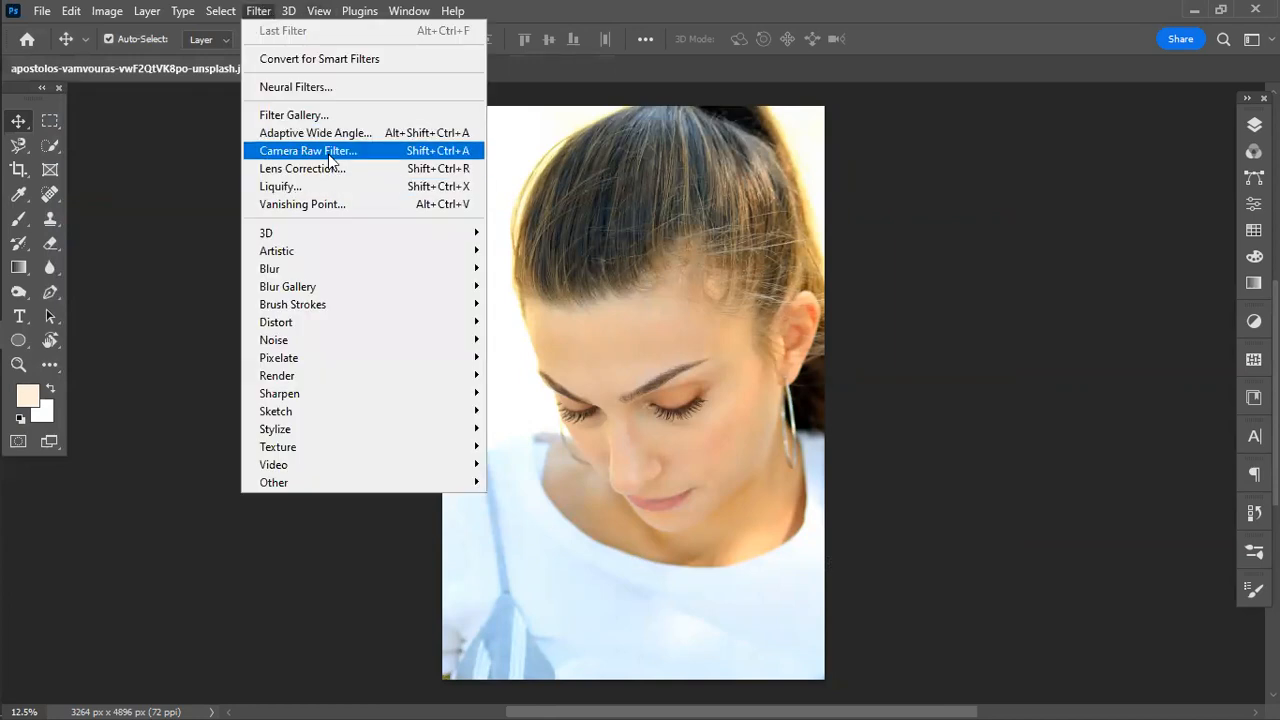
{"action": "left_click", "coordinate": [298, 88]}
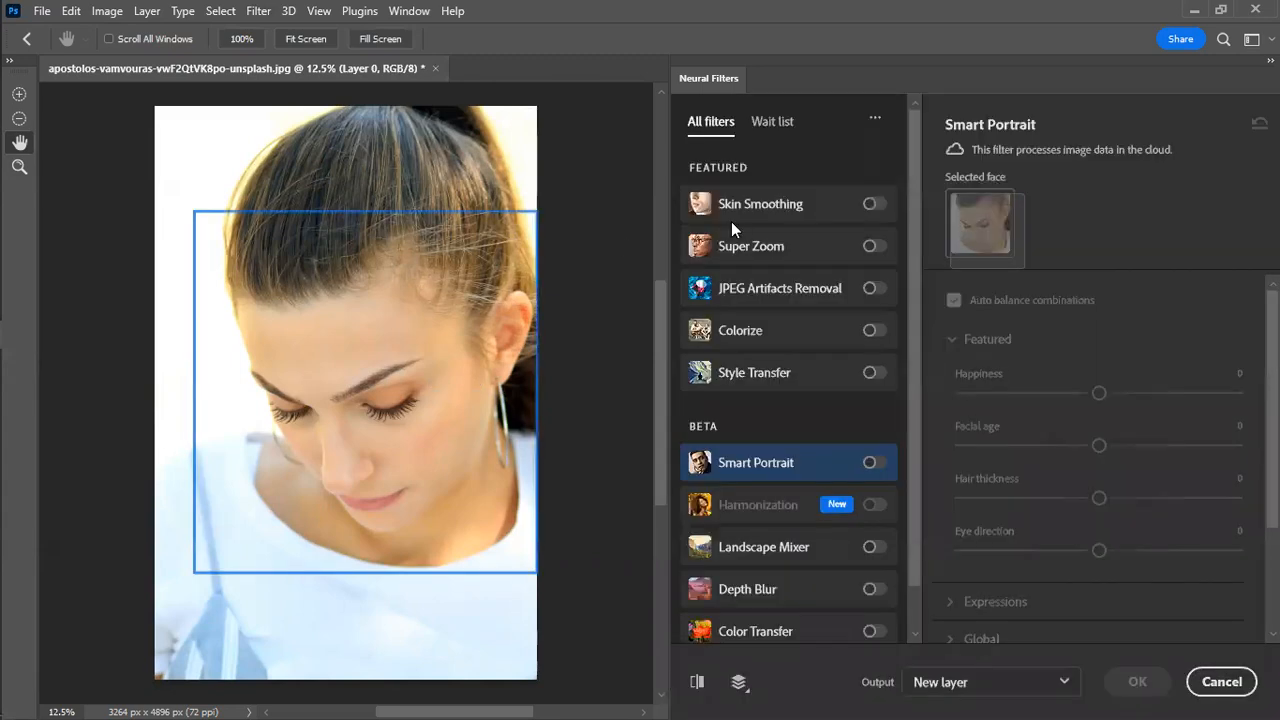
{"action": "left_click", "coordinate": [781, 212]}
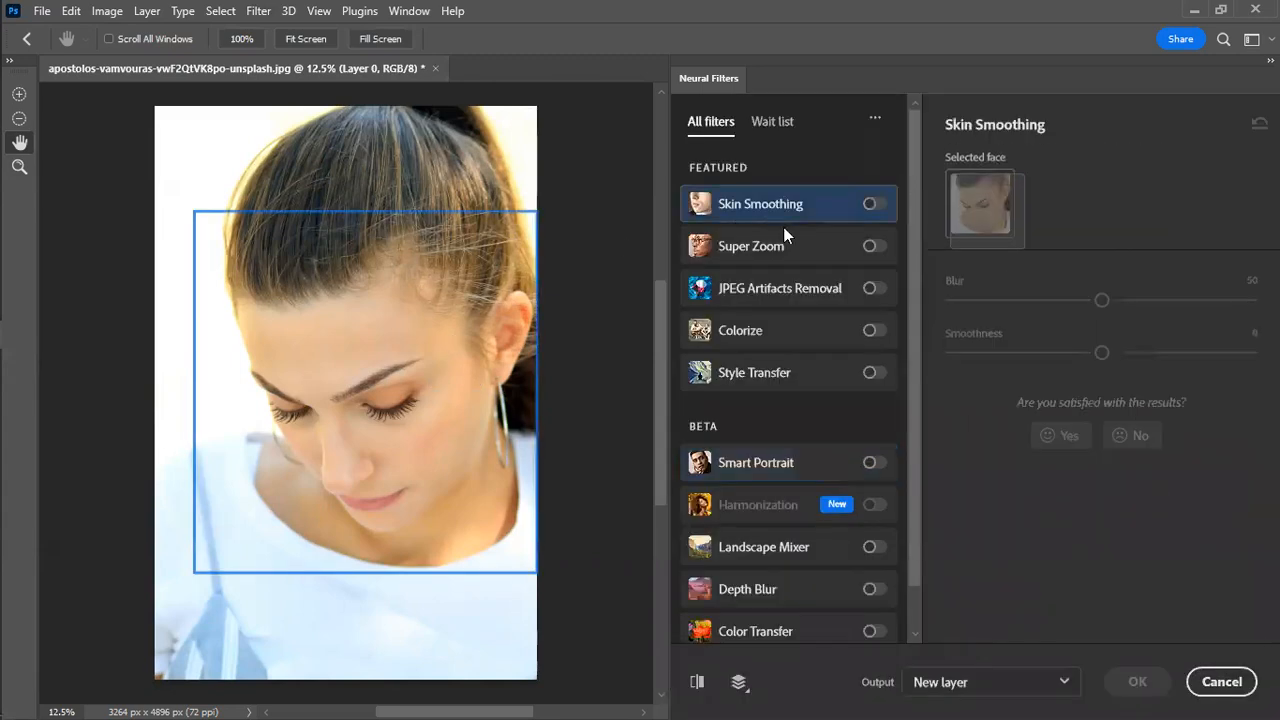
{"action": "left_click", "coordinate": [870, 204]}
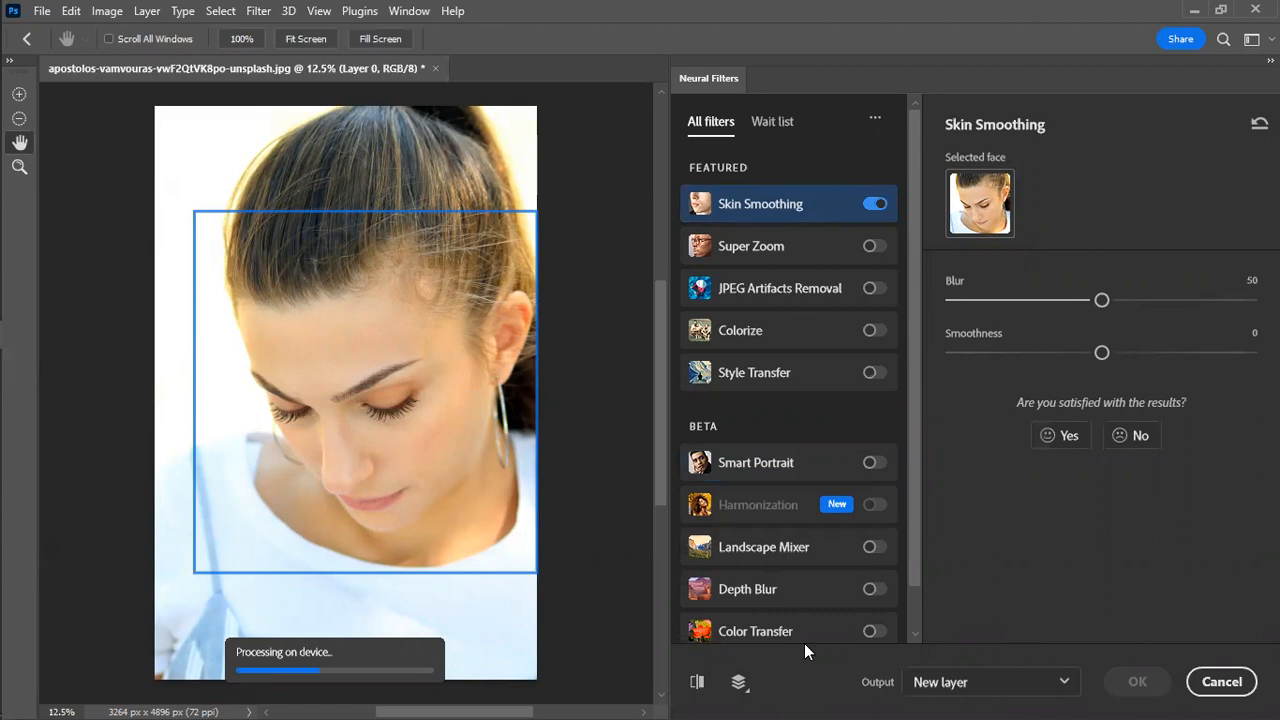
Step: Look over the output choices and compare the portrait before and after Skin Smoothing by toggling the preview of the changes
{"action": "left_click", "coordinate": [983, 685]}
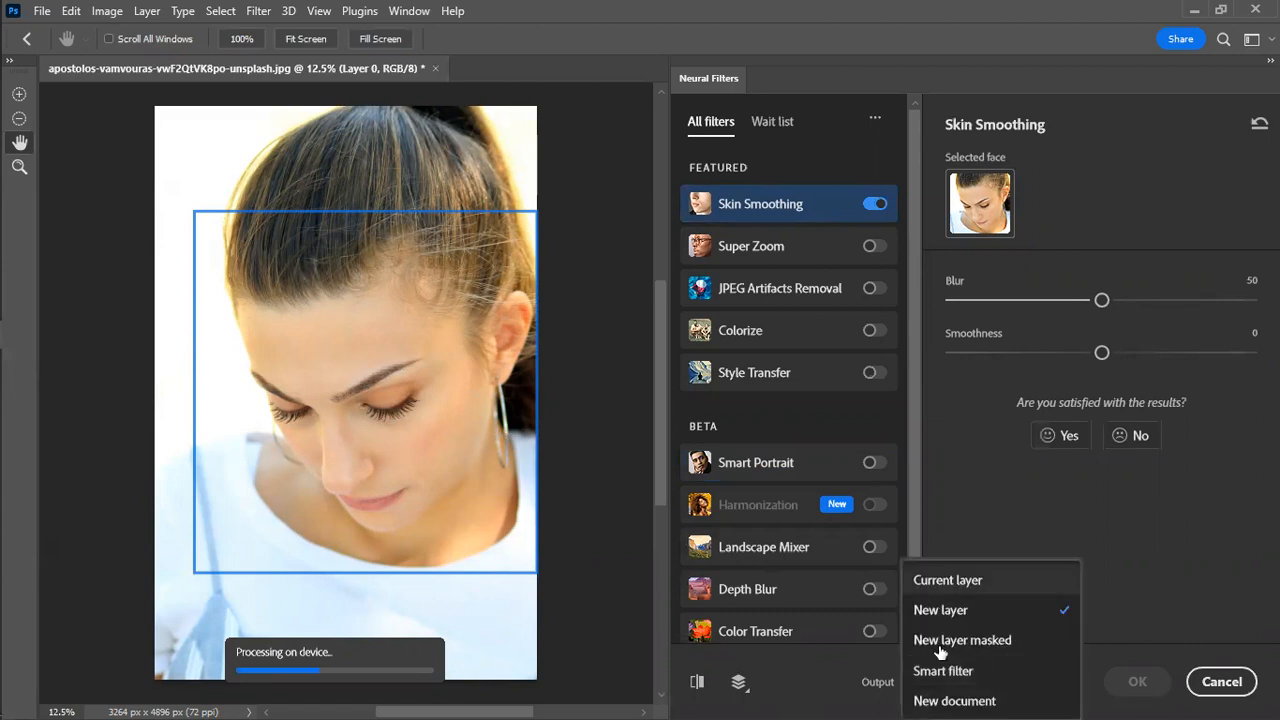
{"action": "left_click", "coordinate": [1132, 564]}
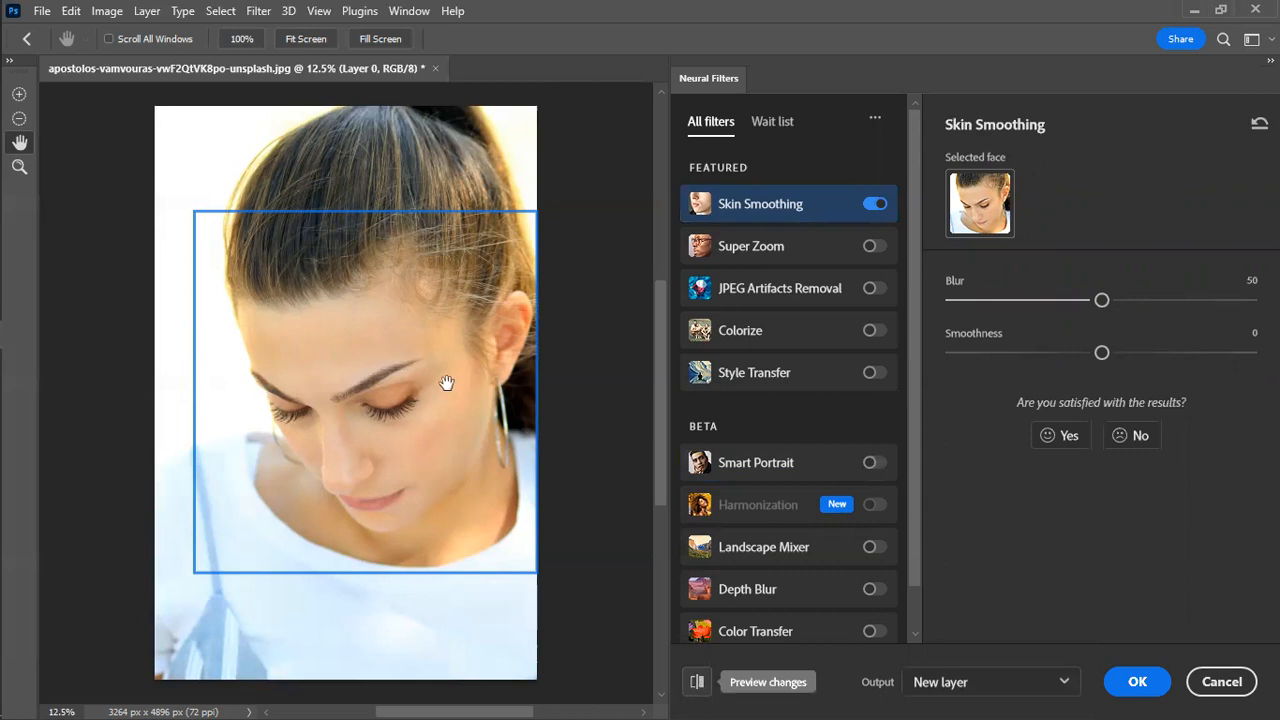
{"action": "left_click", "coordinate": [697, 684]}
{"action": "left_click", "coordinate": [697, 686]}
{"action": "left_click", "coordinate": [697, 686]}
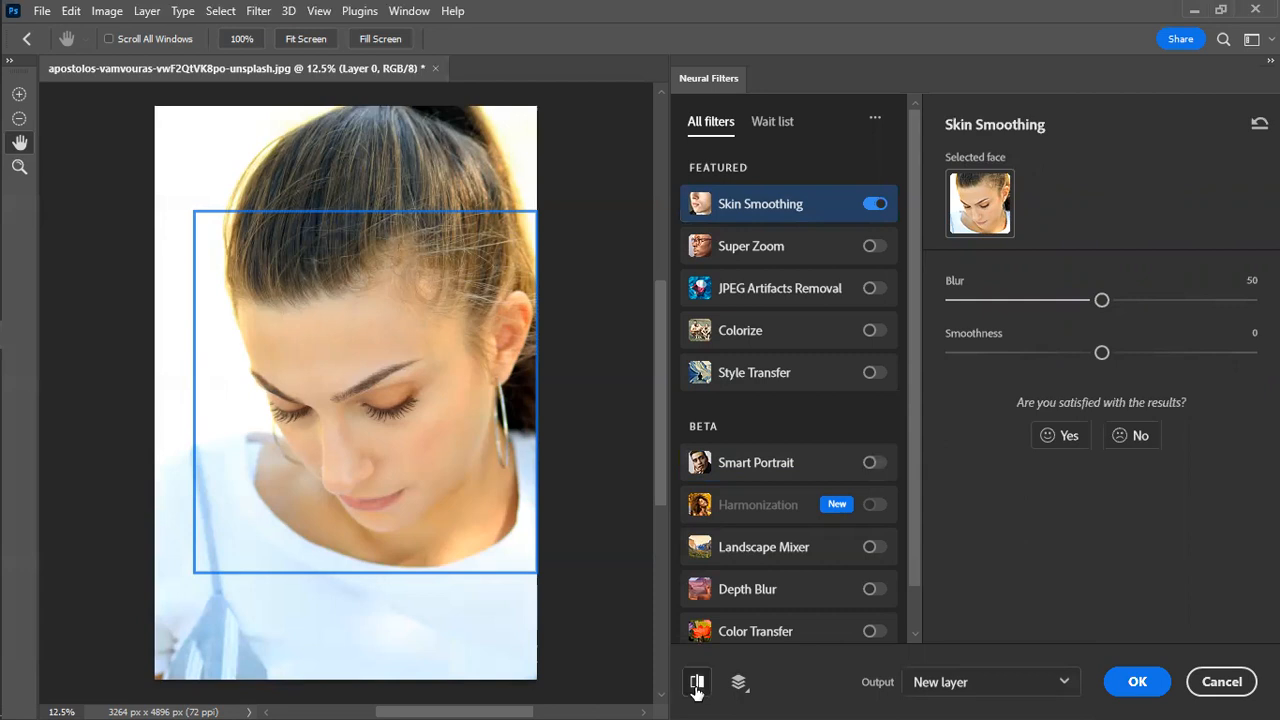
{"action": "left_click", "coordinate": [697, 686]}
{"action": "left_click", "coordinate": [697, 686]}
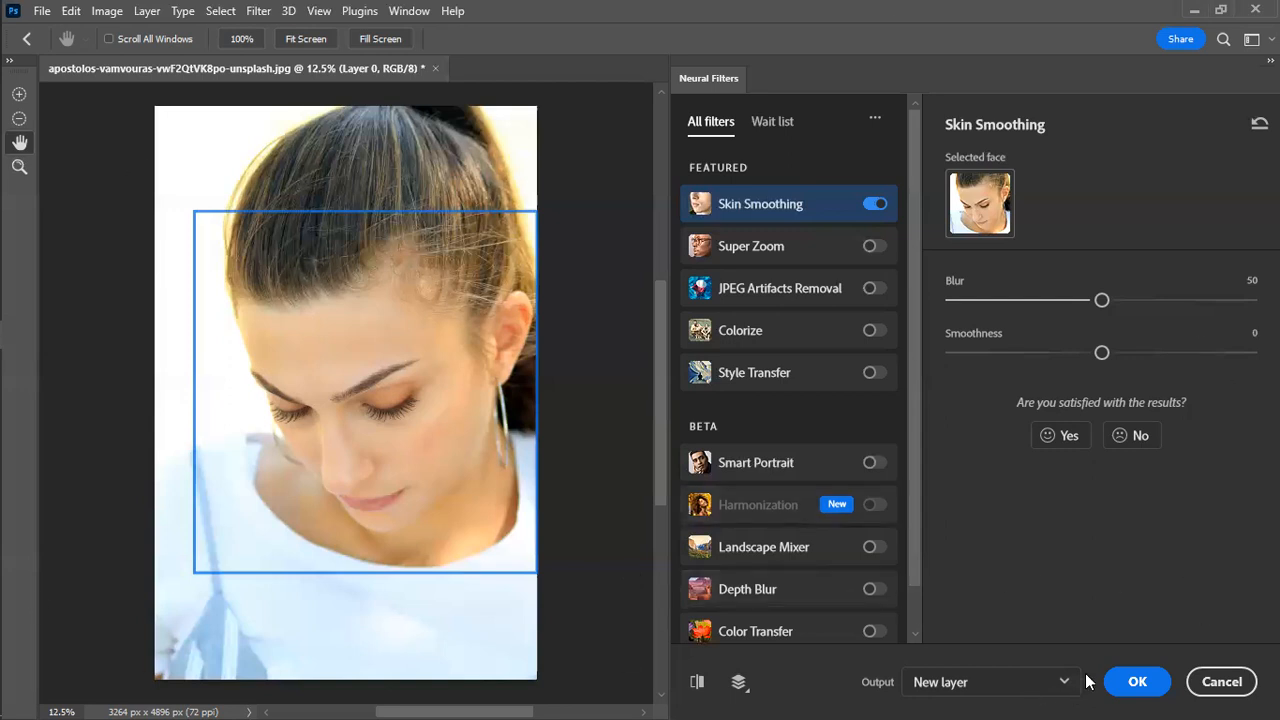
{"action": "scroll", "coordinate": [794, 591], "scroll_direction": "down", "scroll_amount": 1}
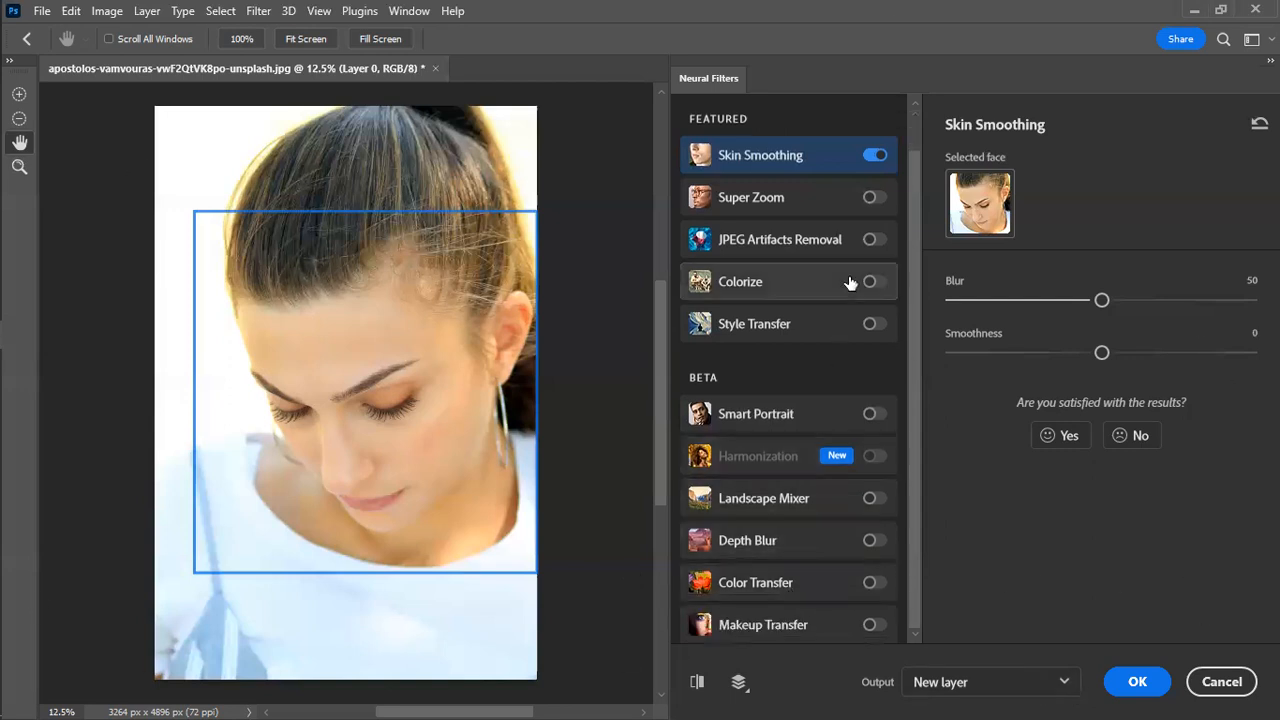
{"action": "scroll", "coordinate": [875, 497], "scroll_direction": "up", "scroll_amount": 1}
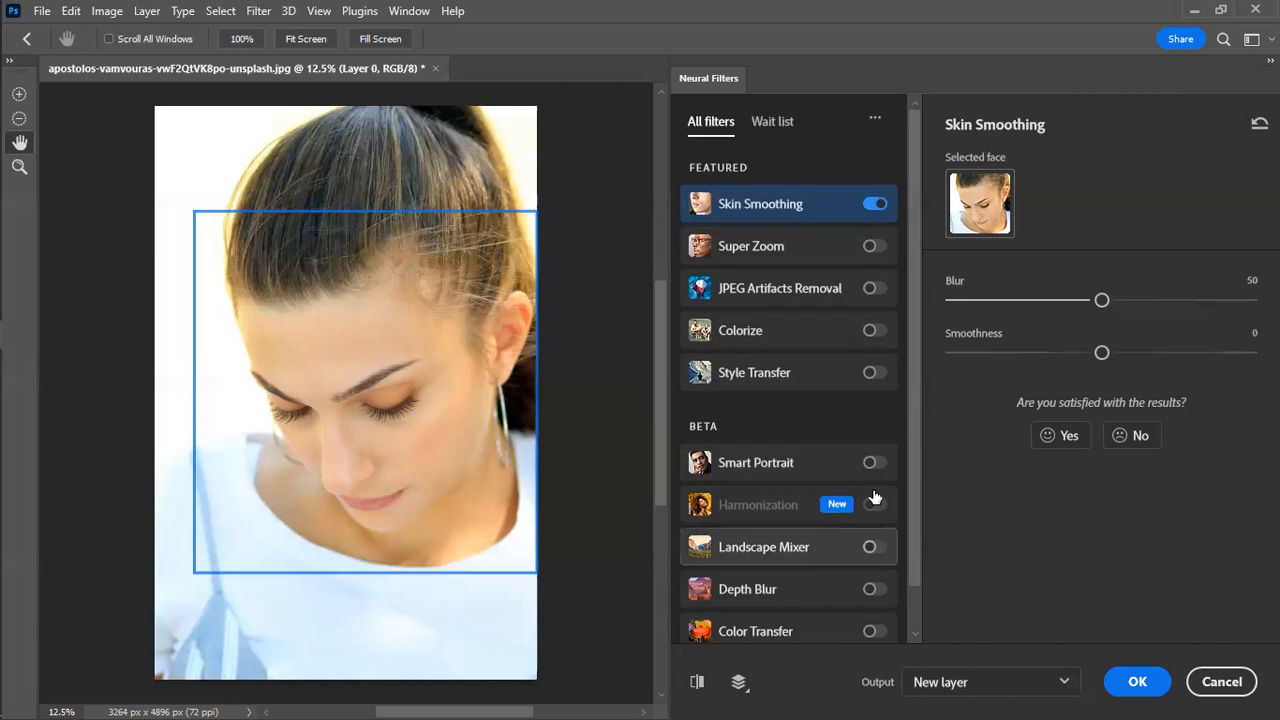
Step: Look over the wait-listed neural filters, the output choices and the layer preview options for the portrait
{"action": "left_click", "coordinate": [778, 122]}
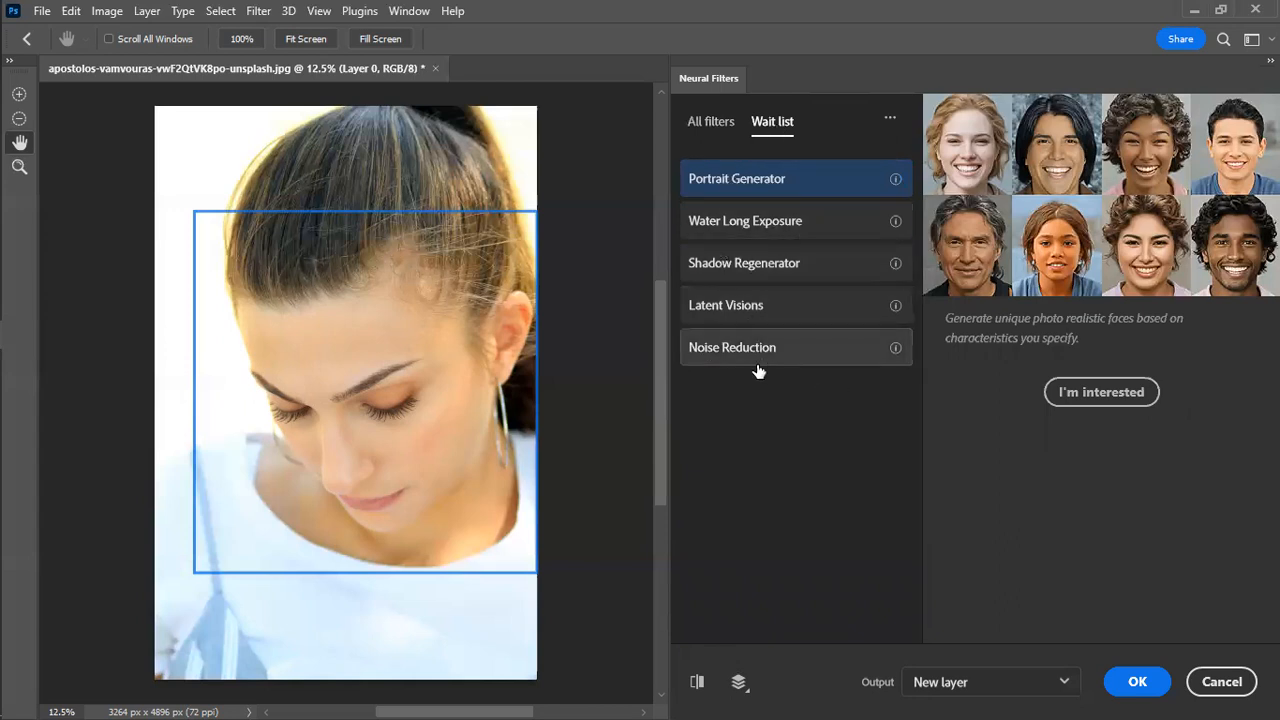
{"action": "left_click", "coordinate": [708, 126]}
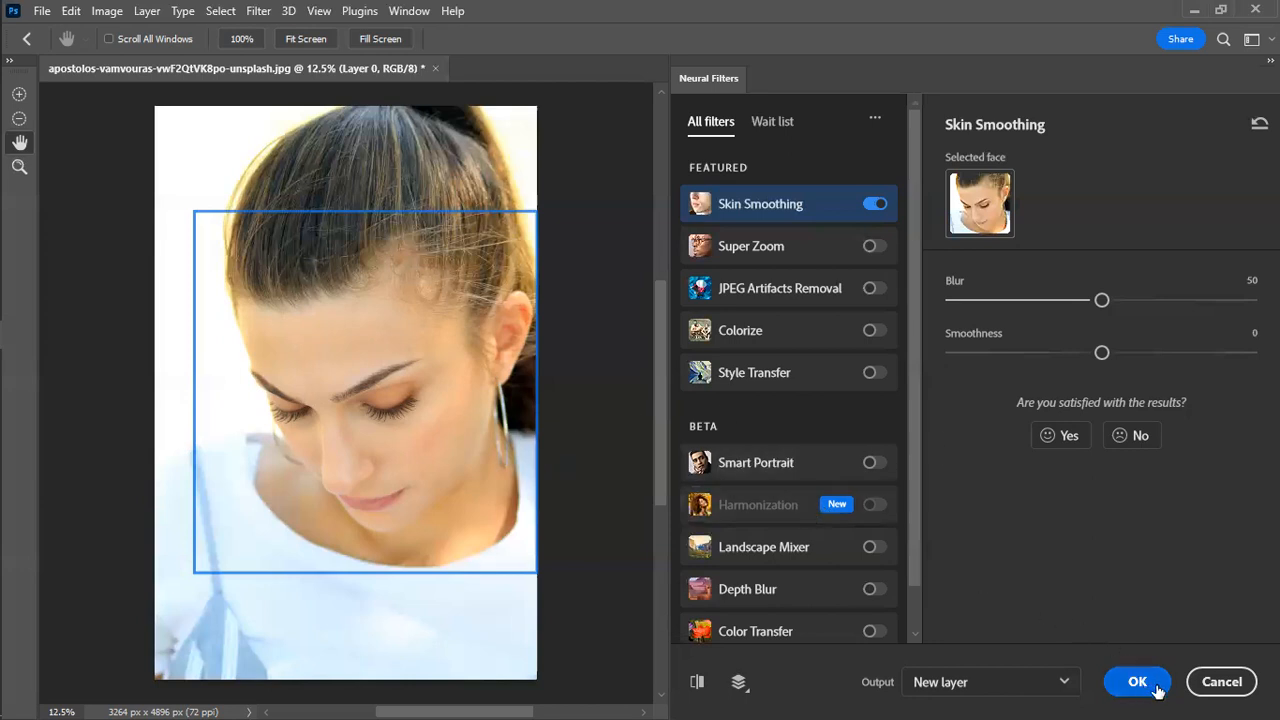
{"action": "left_click", "coordinate": [1050, 682]}
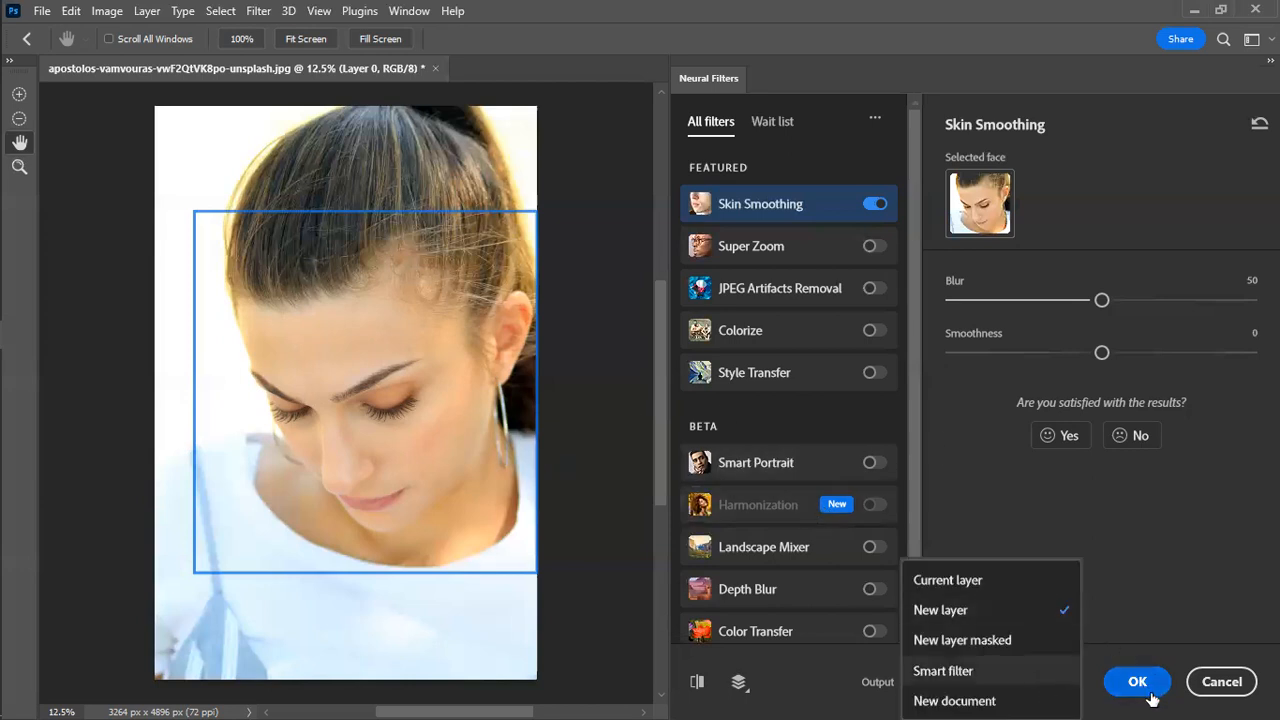
{"action": "left_click", "coordinate": [1181, 610]}
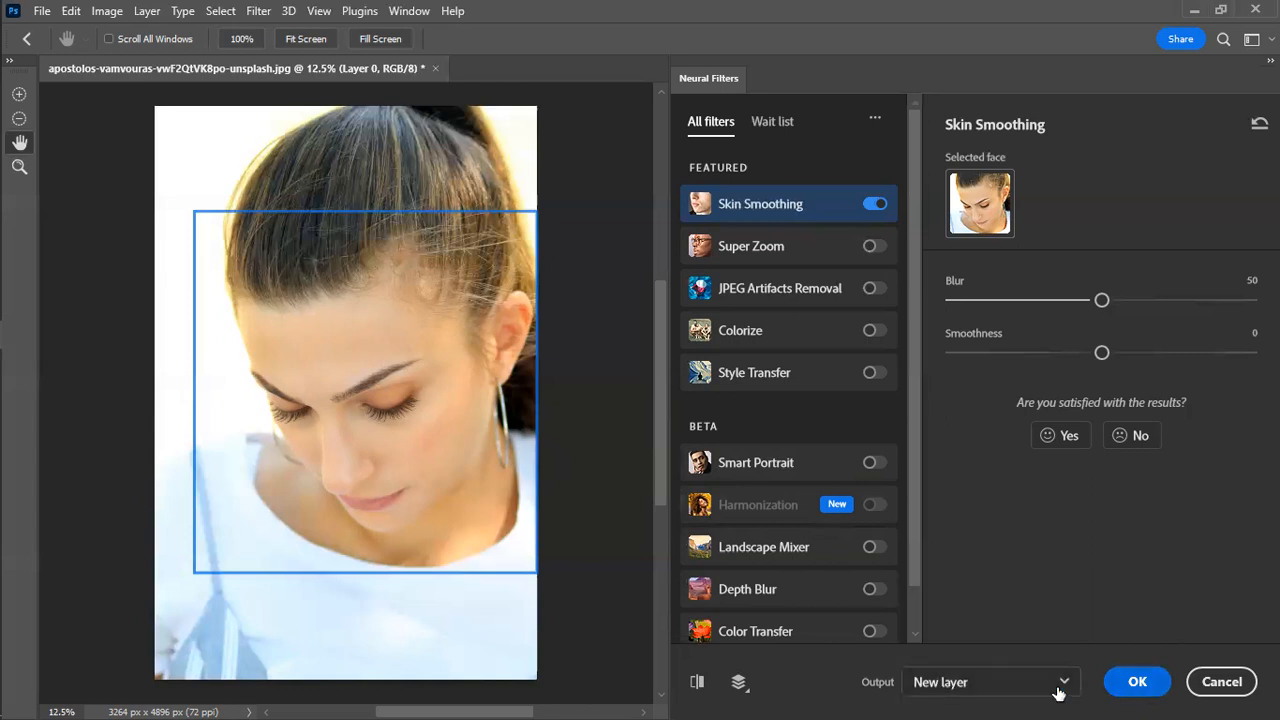
{"action": "left_click", "coordinate": [738, 682]}
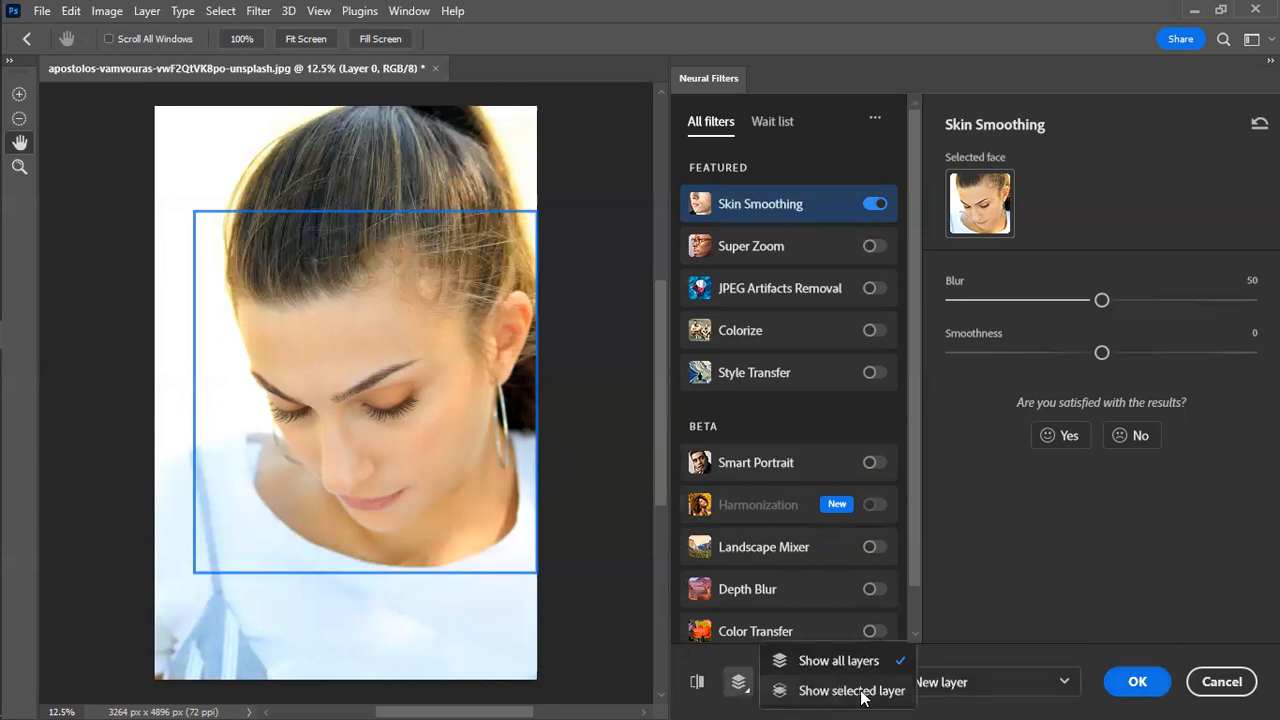
{"action": "left_click", "coordinate": [1046, 607]}
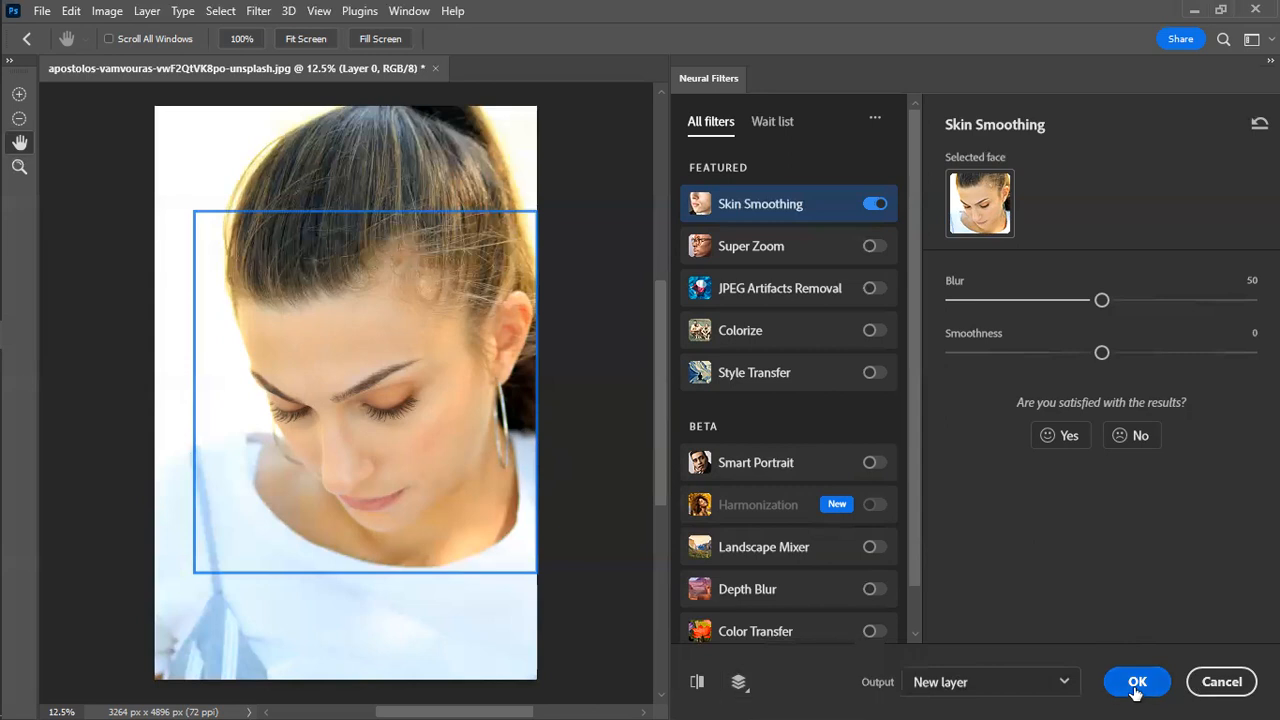
Step: Apply Skin Smoothing to the portrait as a new layer, and close the photo without saving
{"action": "left_click", "coordinate": [1137, 682]}
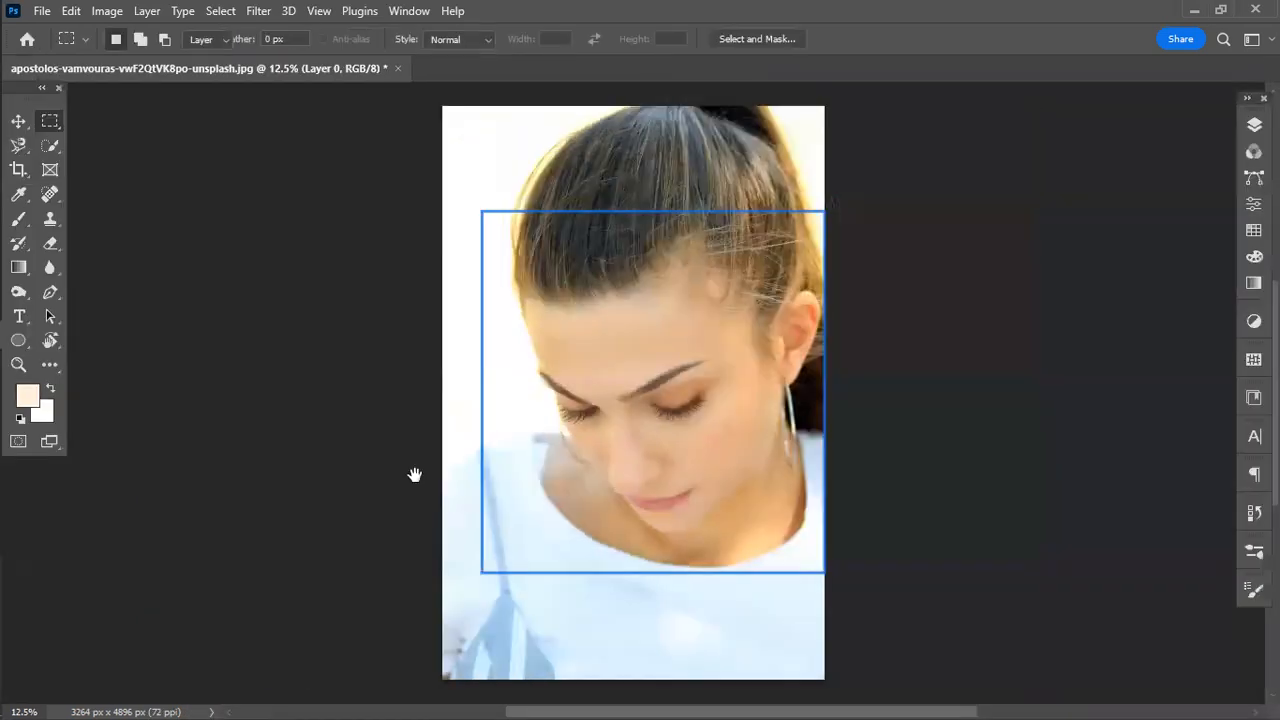
{"action": "left_click", "coordinate": [304, 337]}
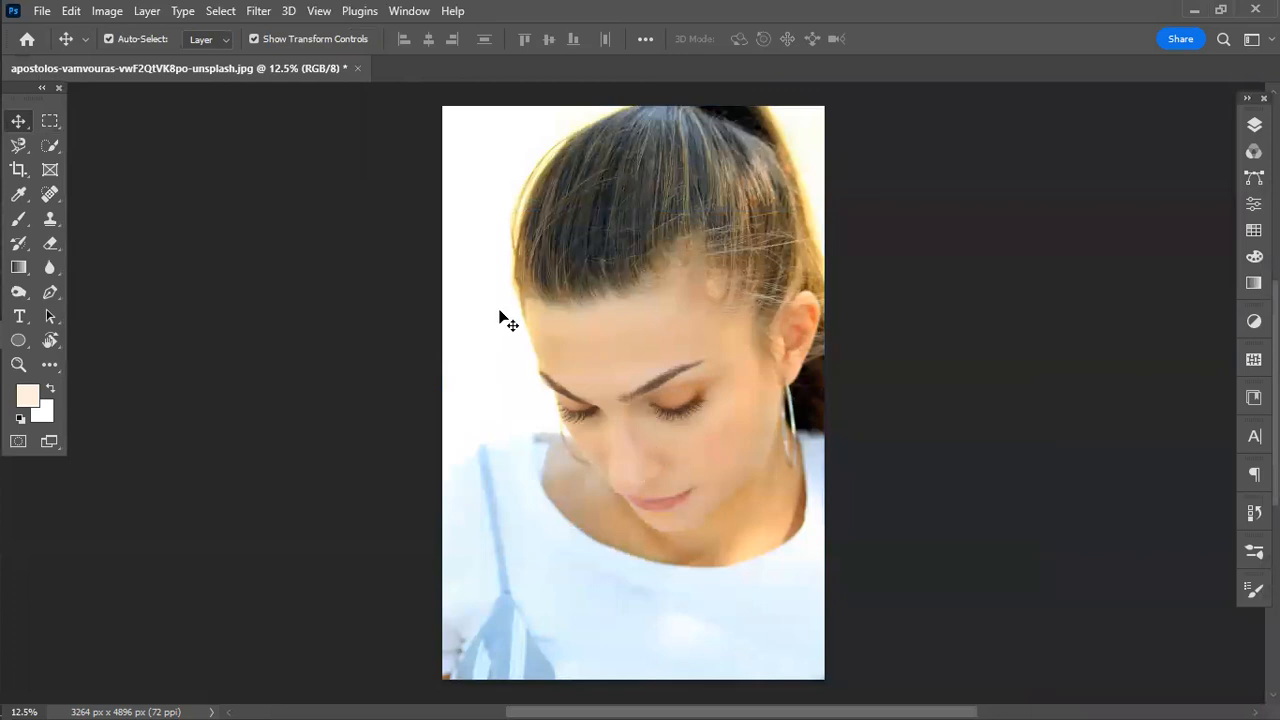
{"action": "left_click", "coordinate": [357, 68]}
{"action": "left_click", "coordinate": [625, 282]}
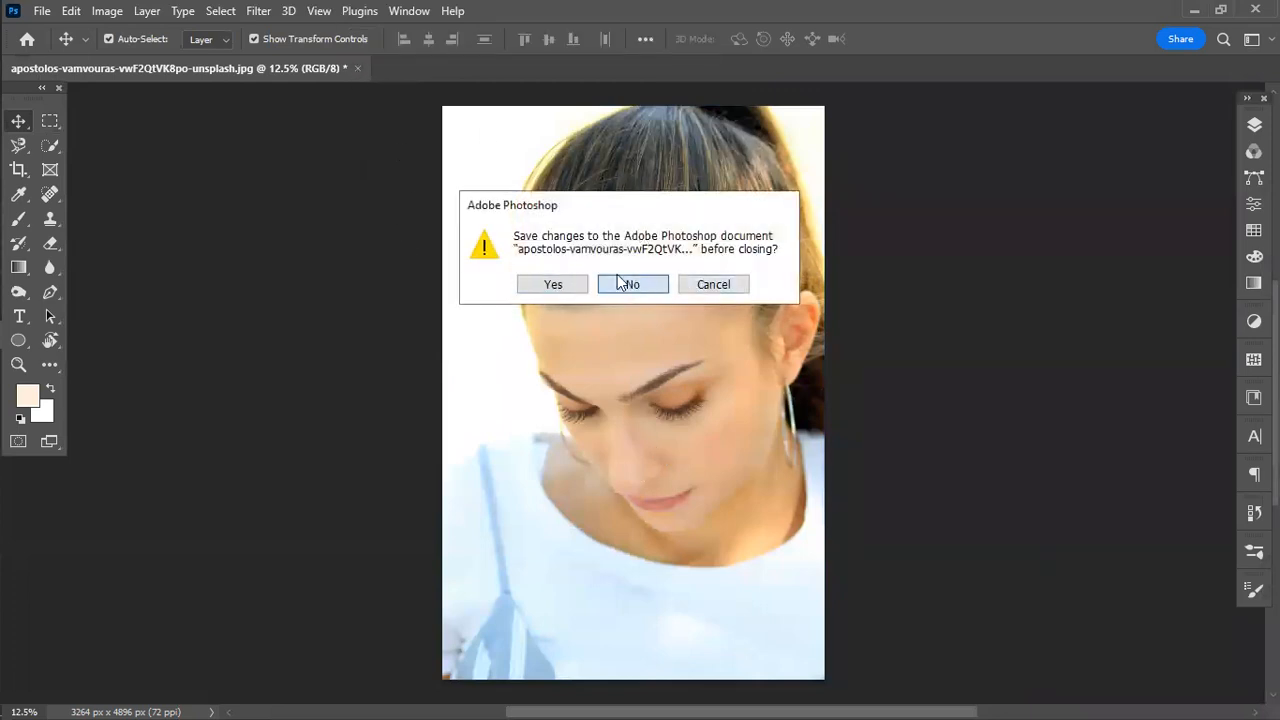
{"action": "left_click", "coordinate": [71, 11]}
{"action": "left_click", "coordinate": [48, 15]}
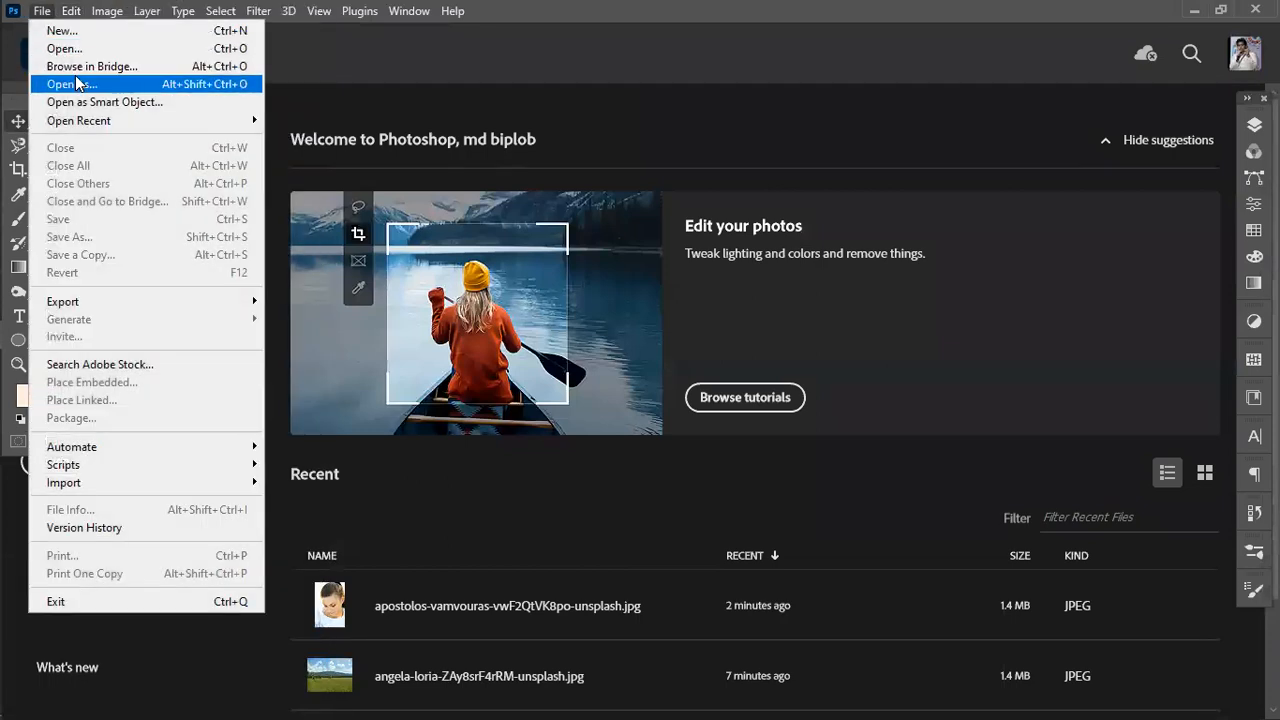
{"action": "left_click", "coordinate": [79, 50]}
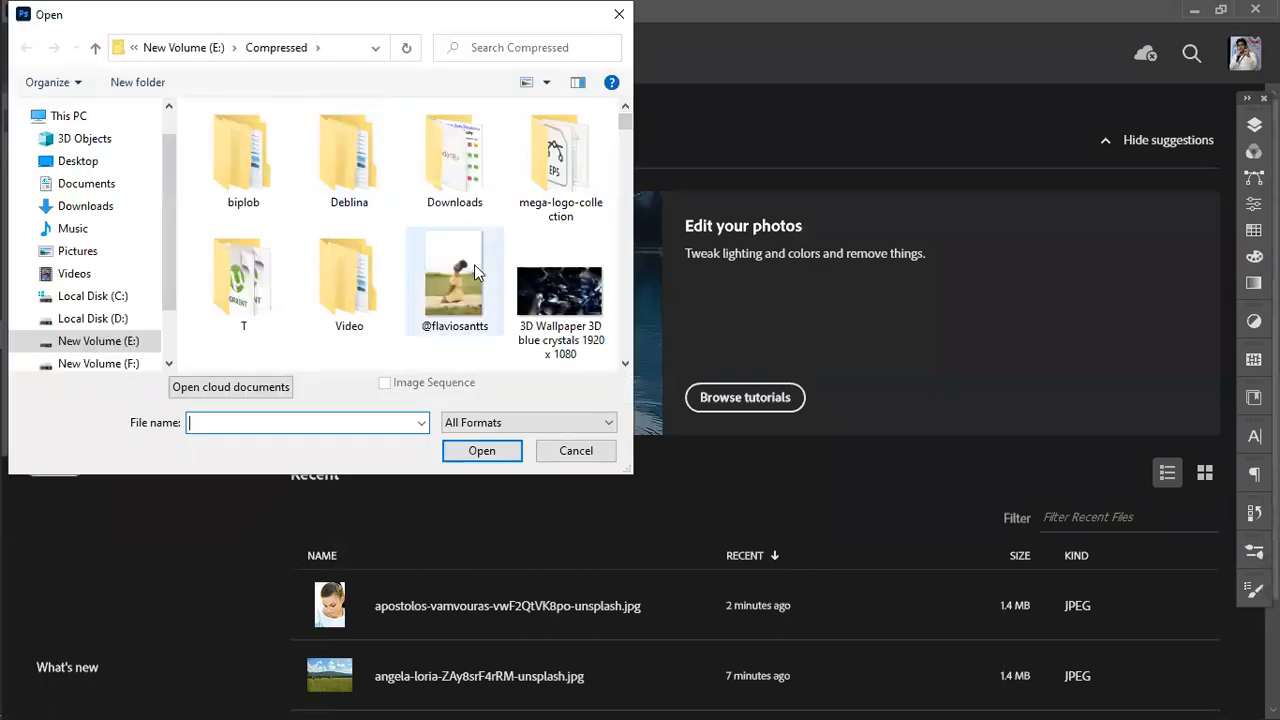
{"action": "left_click", "coordinate": [505, 452]}
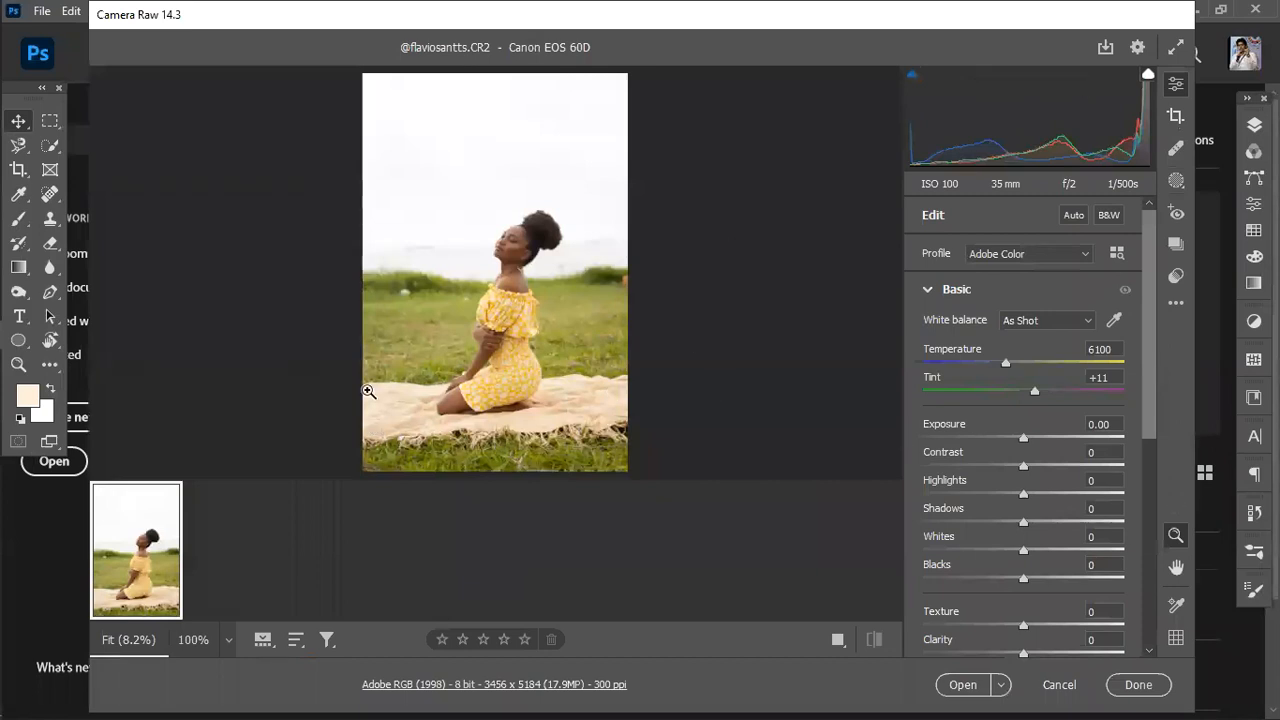
Step: Look through the Basic adjustments and create a Select Subject mask of the woman in the yellow dress
{"action": "scroll", "coordinate": [1040, 355], "scroll_direction": "down", "scroll_amount": 5}
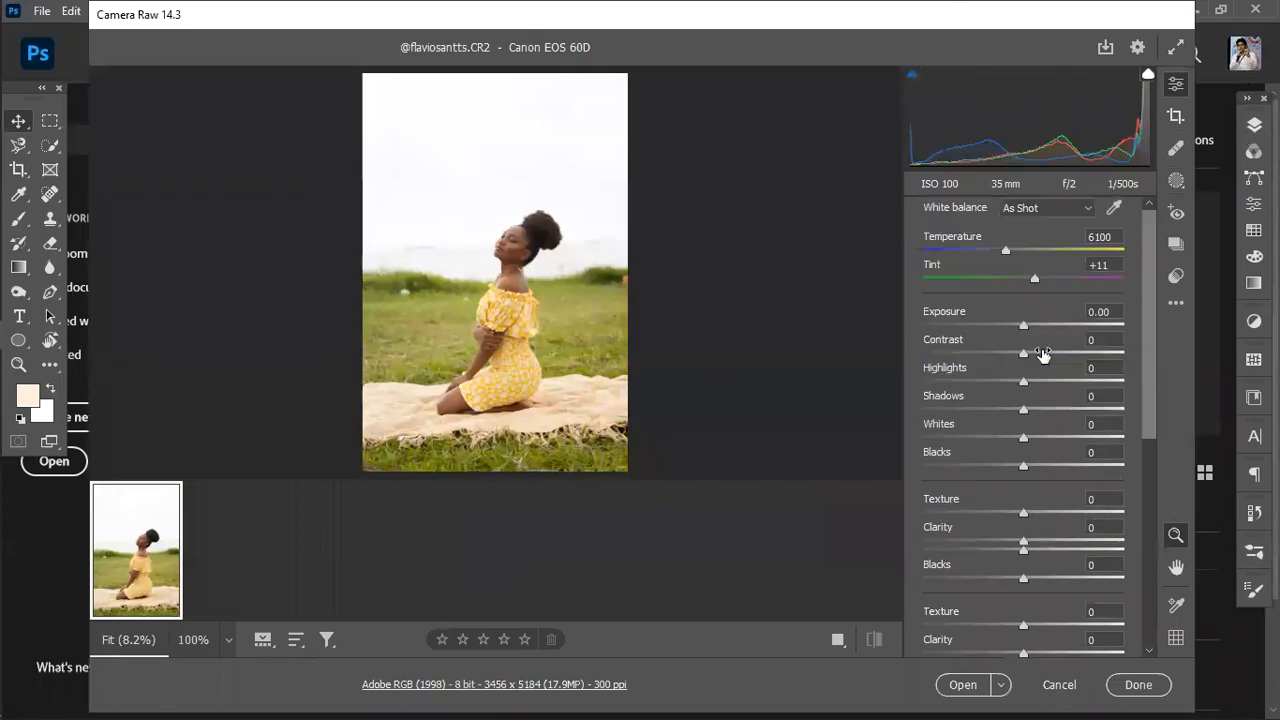
{"action": "scroll", "coordinate": [1040, 352], "scroll_direction": "up", "scroll_amount": 5}
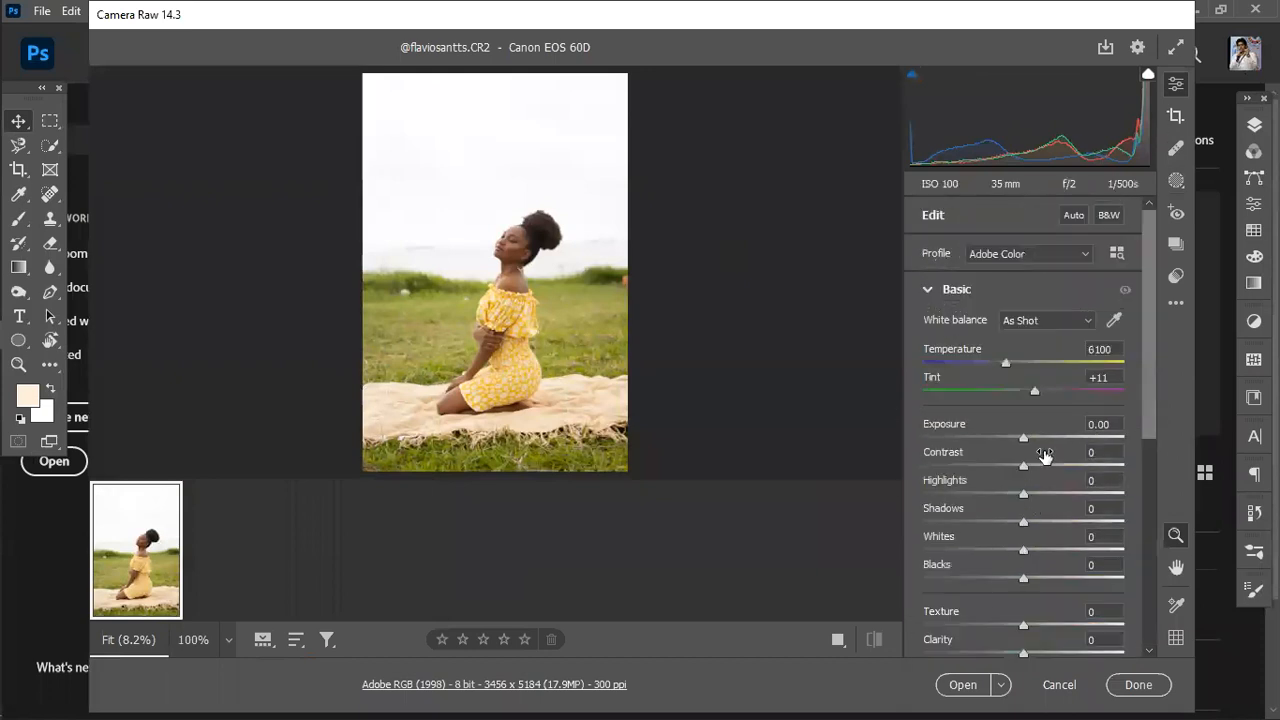
{"action": "scroll", "coordinate": [1044, 456], "scroll_direction": "down", "scroll_amount": 6}
{"action": "scroll", "coordinate": [1044, 456], "scroll_direction": "up", "scroll_amount": 2}
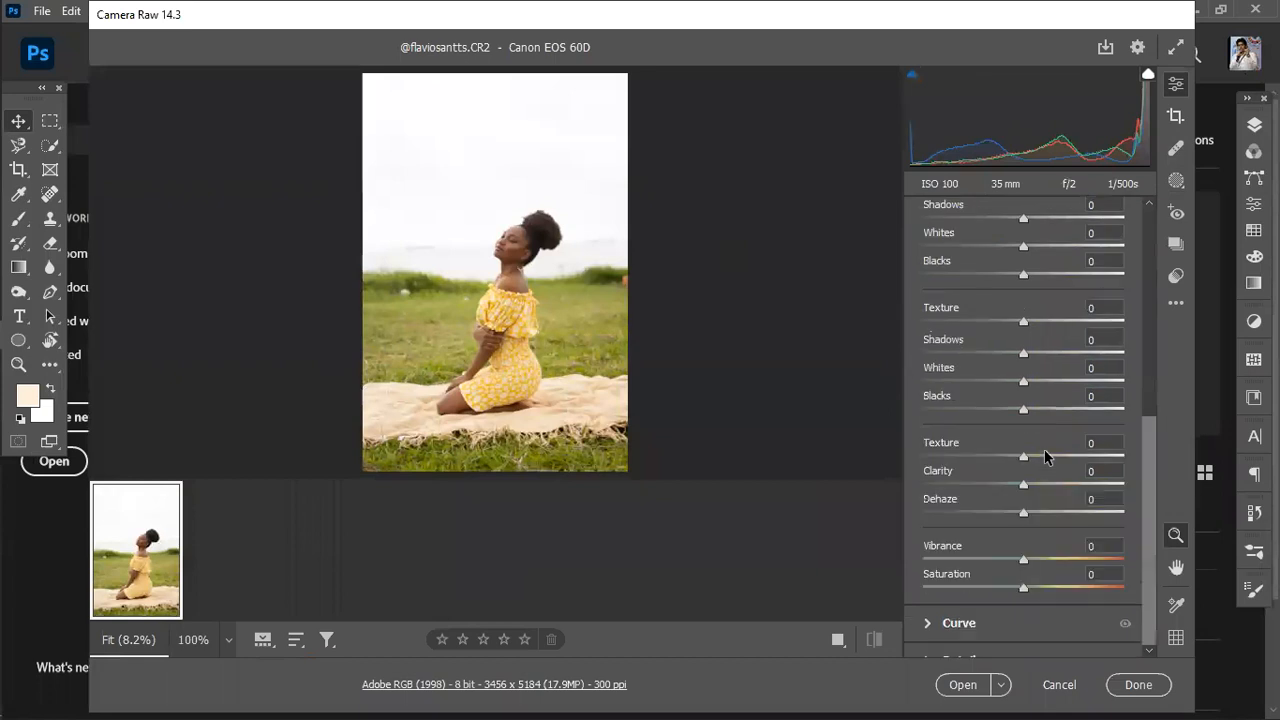
{"action": "left_click", "coordinate": [1177, 181]}
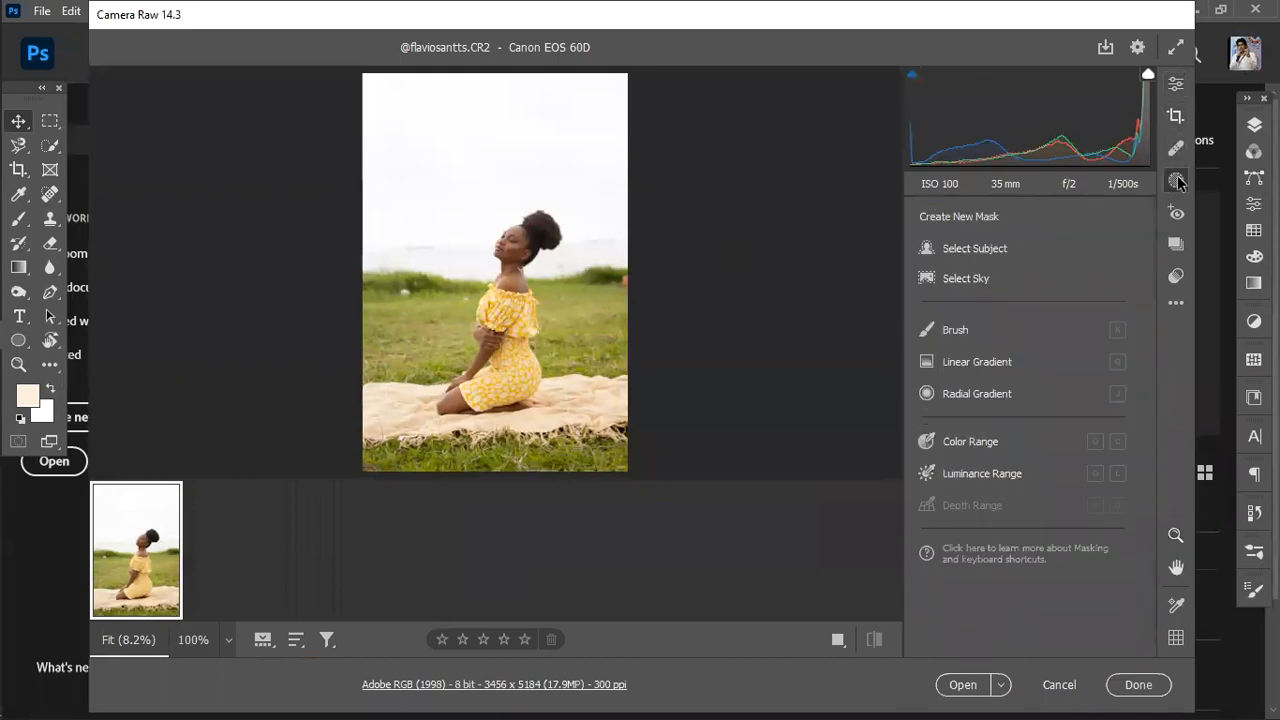
{"action": "left_click", "coordinate": [974, 251]}
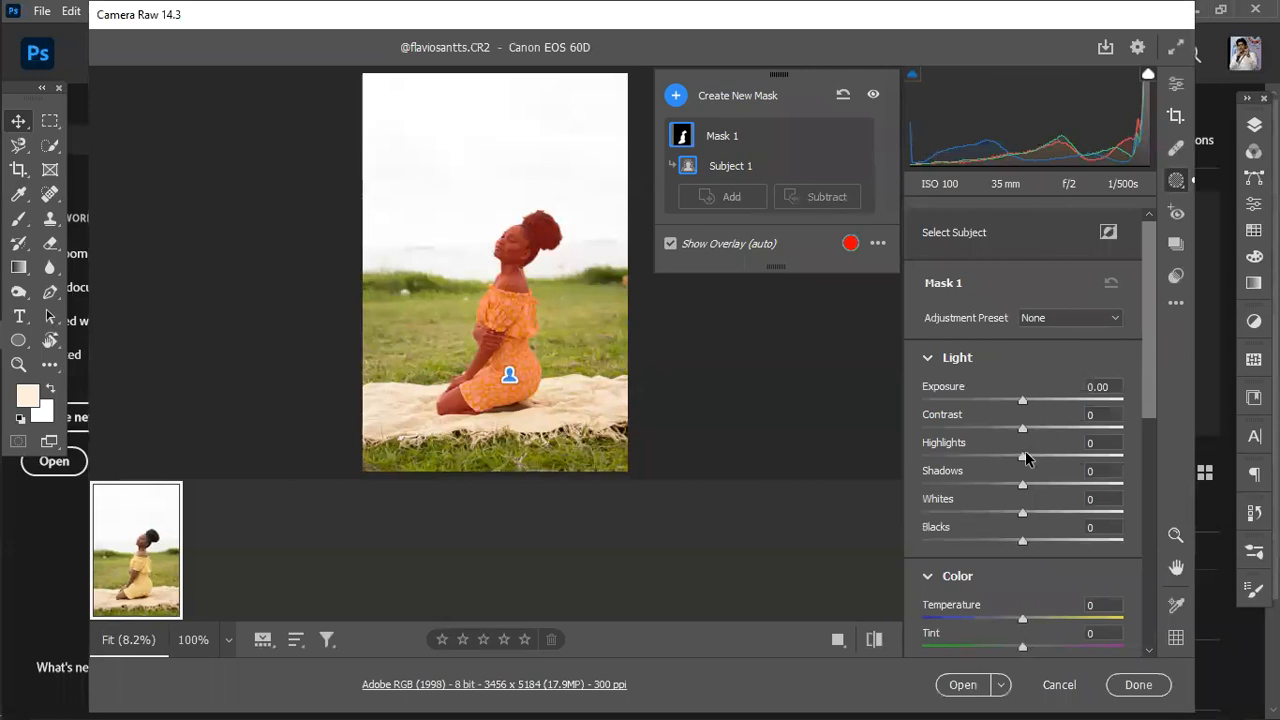
Step: Set the subject mask's Temperature to +64, Tint to +64 and Saturation to +63
{"action": "scroll", "coordinate": [1025, 495], "scroll_direction": "down", "scroll_amount": 2}
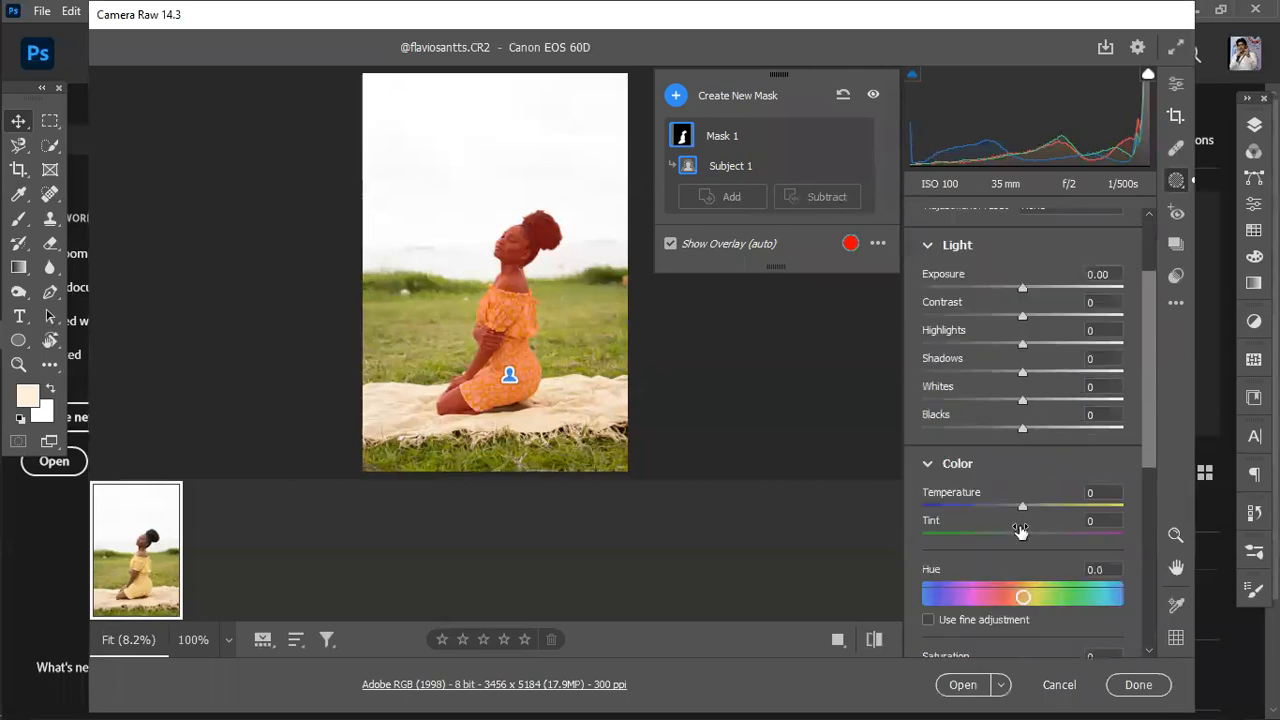
{"action": "left_click_drag", "start_coordinate": [1023, 507], "coordinate": [1089, 505]}
{"action": "left_click_drag", "start_coordinate": [1016, 537], "coordinate": [1080, 535]}
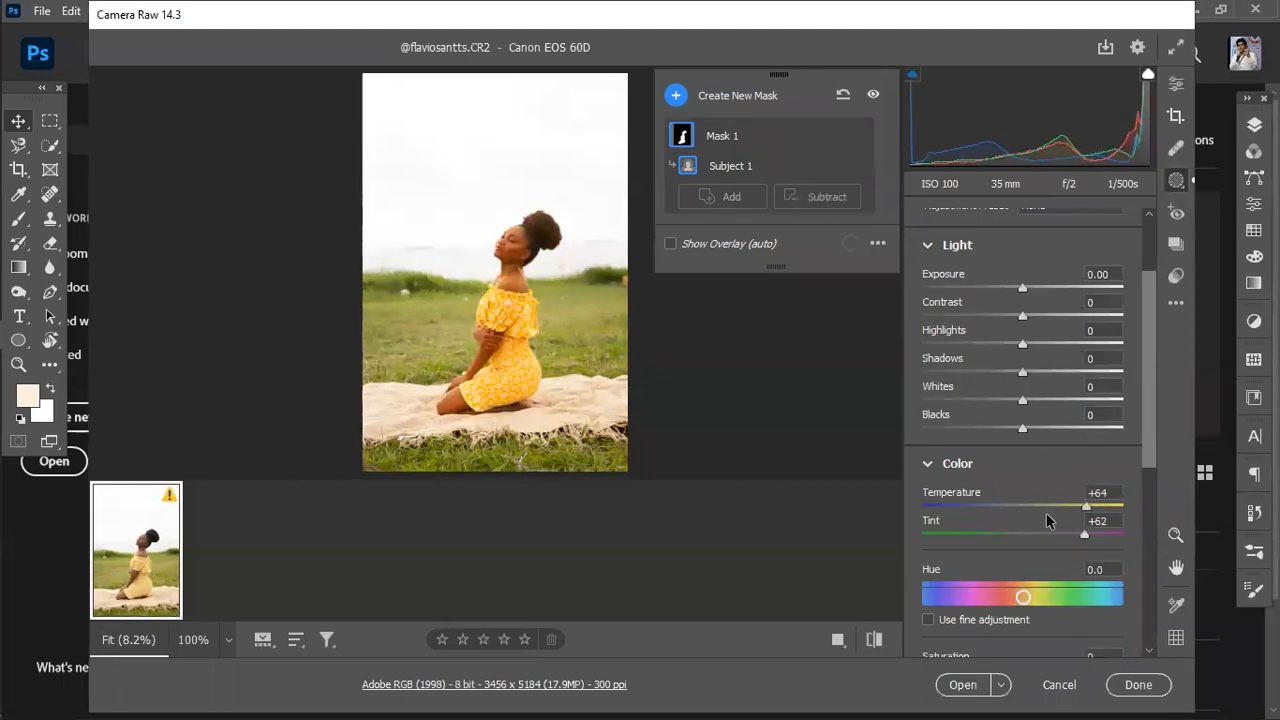
{"action": "scroll", "coordinate": [1044, 513], "scroll_direction": "down", "scroll_amount": 2}
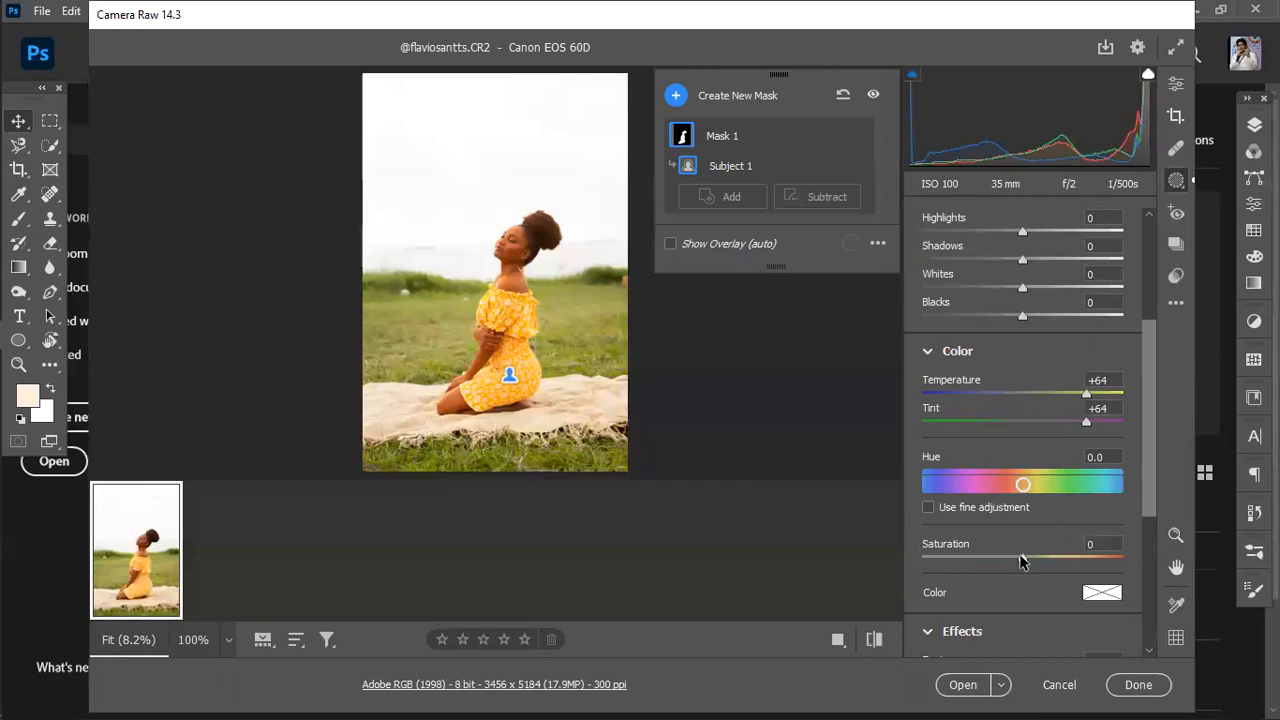
{"action": "left_click_drag", "start_coordinate": [1053, 554], "coordinate": [1085, 556]}
{"action": "scroll", "coordinate": [1008, 466], "scroll_direction": "up", "scroll_amount": 2}
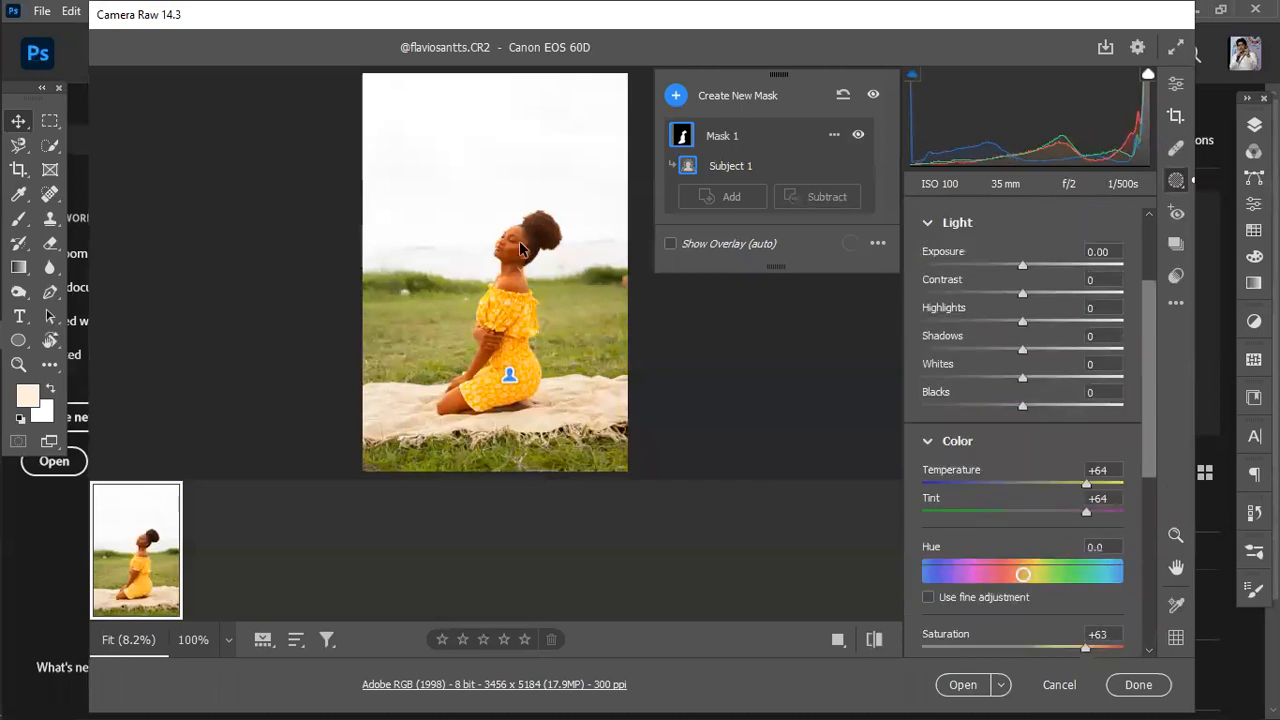
Step: Create a Select Sky mask and set its Temperature to -47, Tint to -47 and Saturation to +100
{"action": "left_click", "coordinate": [676, 96]}
{"action": "left_click", "coordinate": [705, 106]}
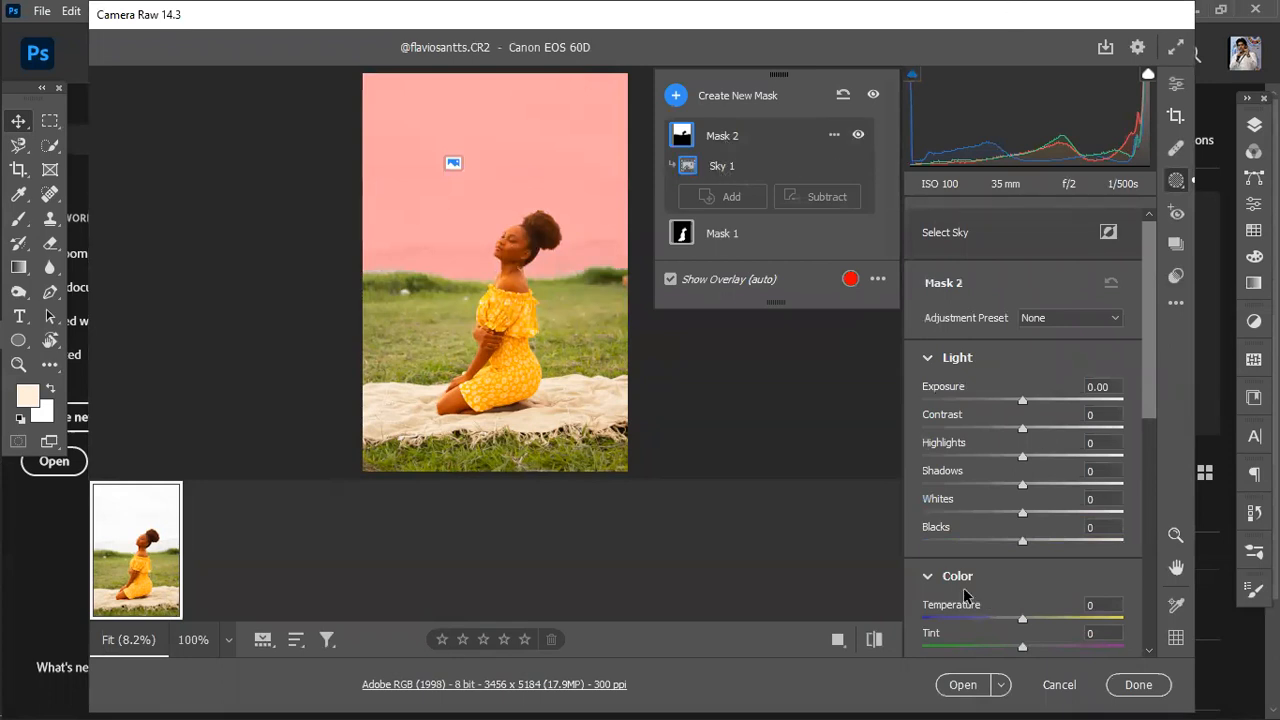
{"action": "left_click_drag", "start_coordinate": [1022, 620], "coordinate": [977, 646]}
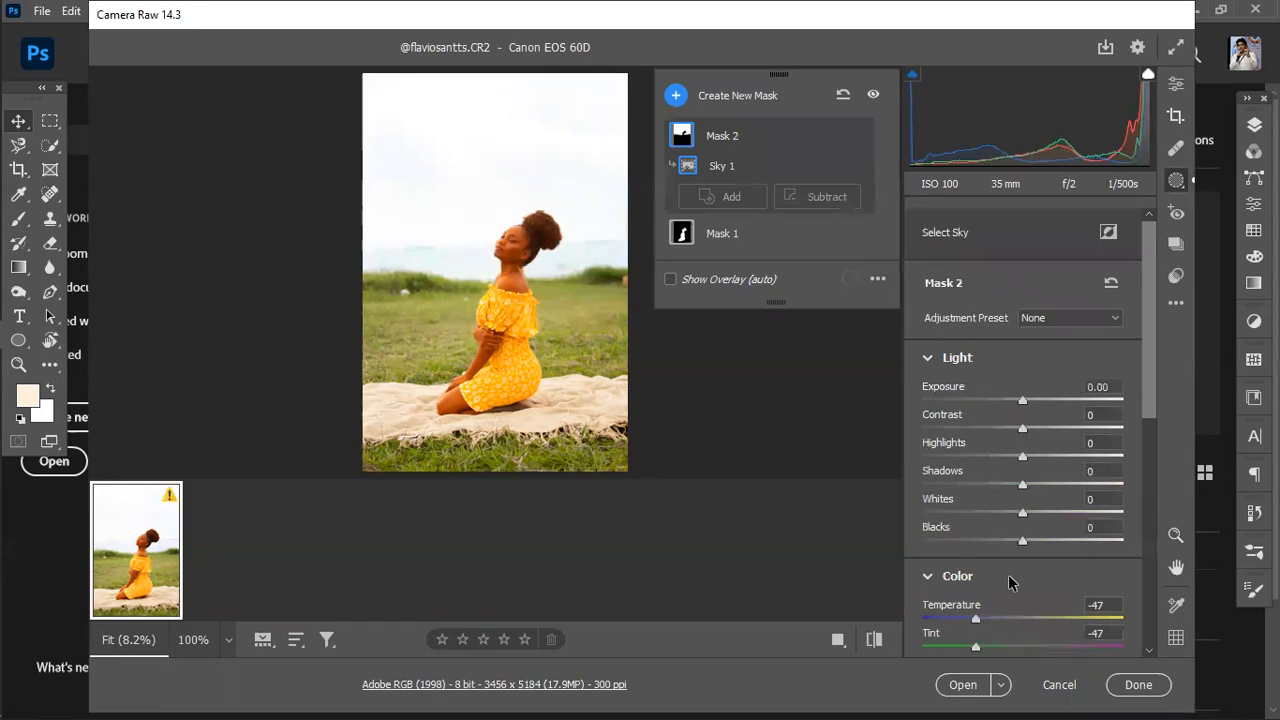
{"action": "scroll", "coordinate": [1052, 570], "scroll_direction": "down", "scroll_amount": 5}
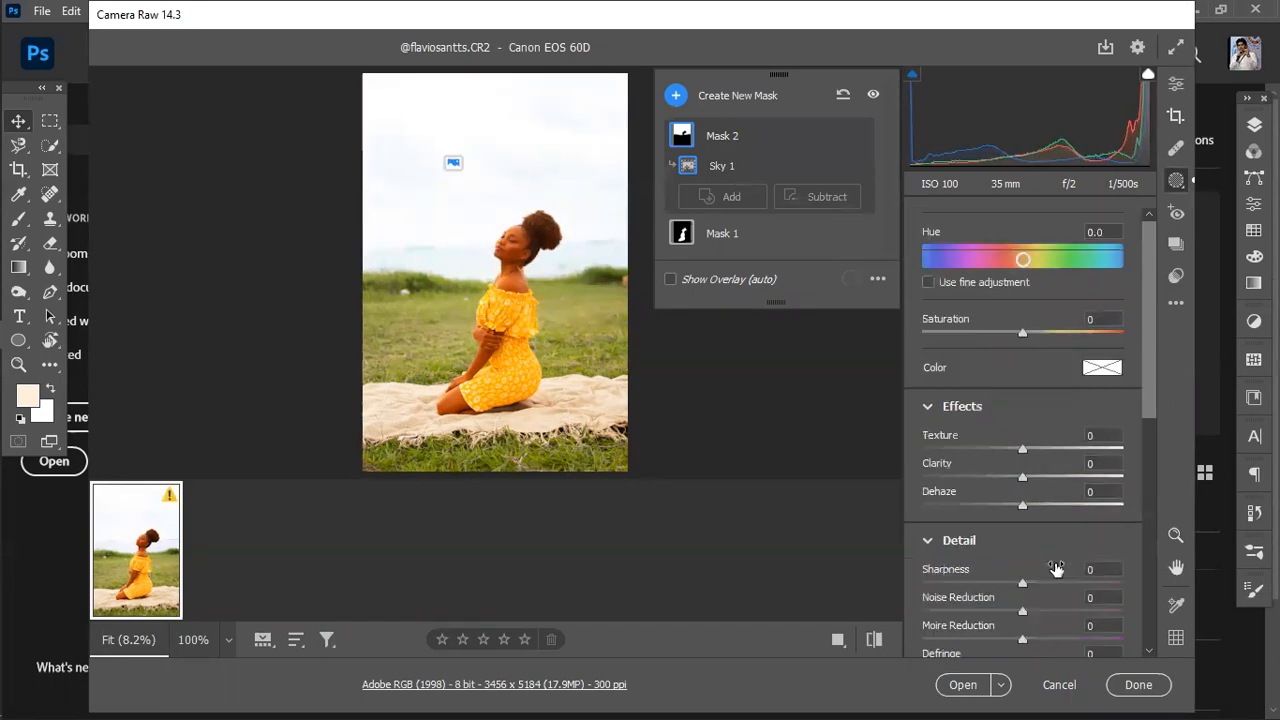
{"action": "scroll", "coordinate": [1050, 572], "scroll_direction": "up", "scroll_amount": 3}
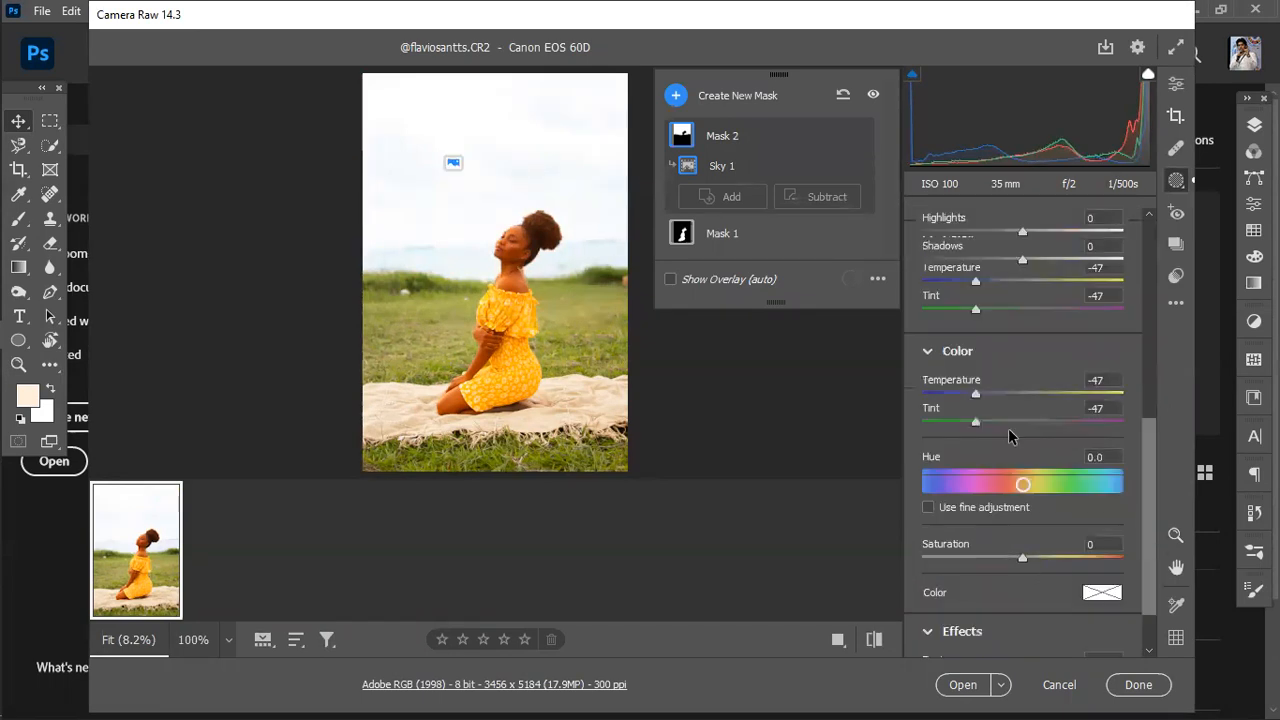
{"action": "left_click_drag", "start_coordinate": [1024, 557], "coordinate": [1157, 563]}
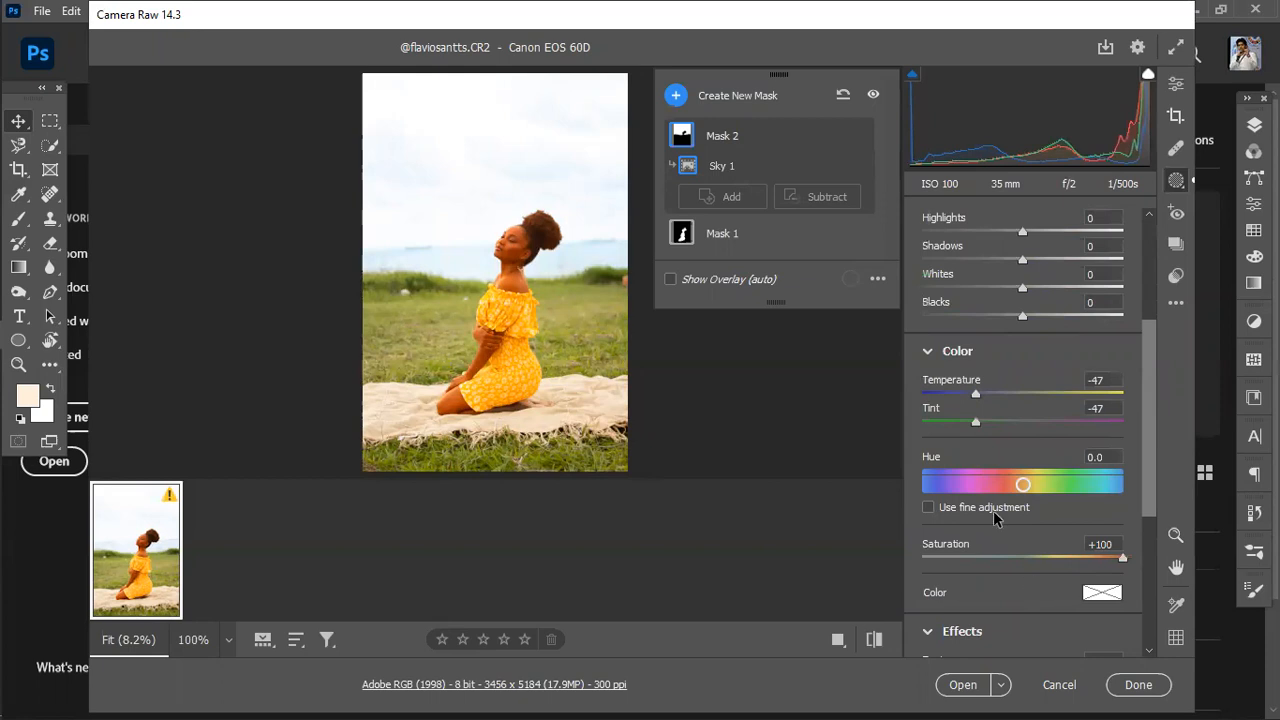
Step: Tint the sky mask with a blue color, set its Clarity to +24 and increase its Texture
{"action": "scroll", "coordinate": [1000, 512], "scroll_direction": "down", "scroll_amount": 2}
{"action": "left_click", "coordinate": [1101, 481]}
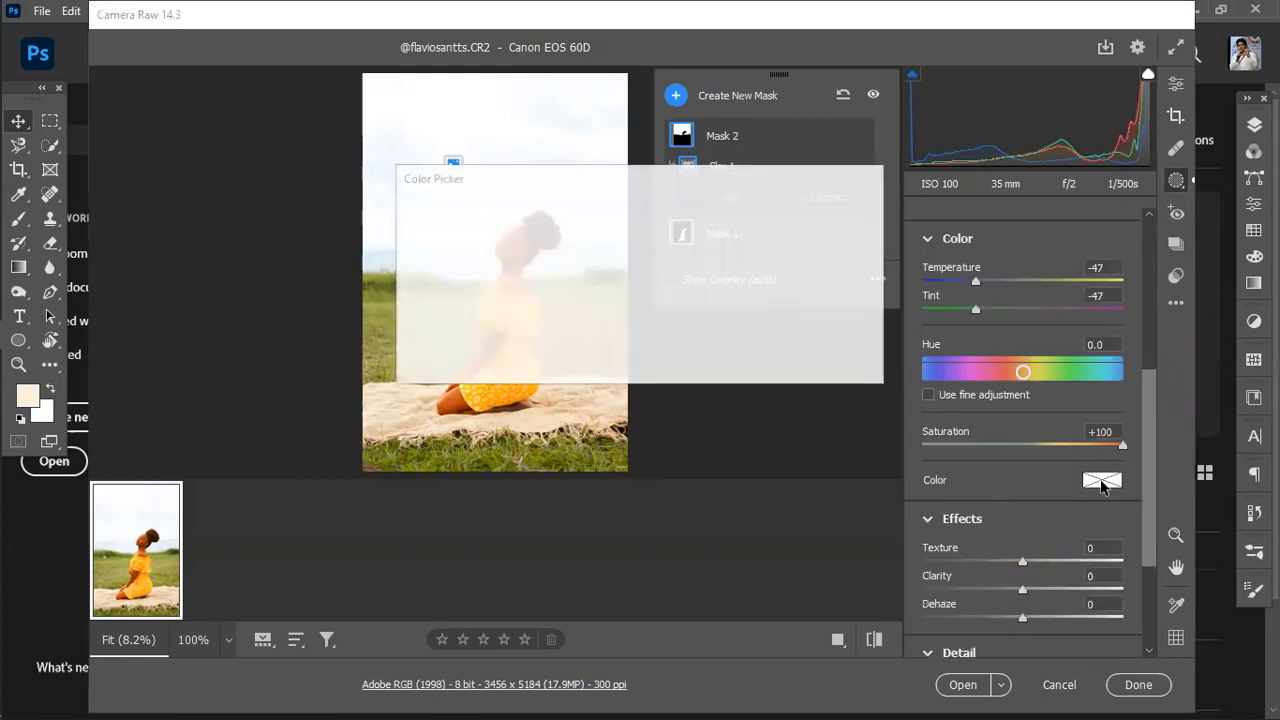
{"action": "left_click", "coordinate": [625, 256]}
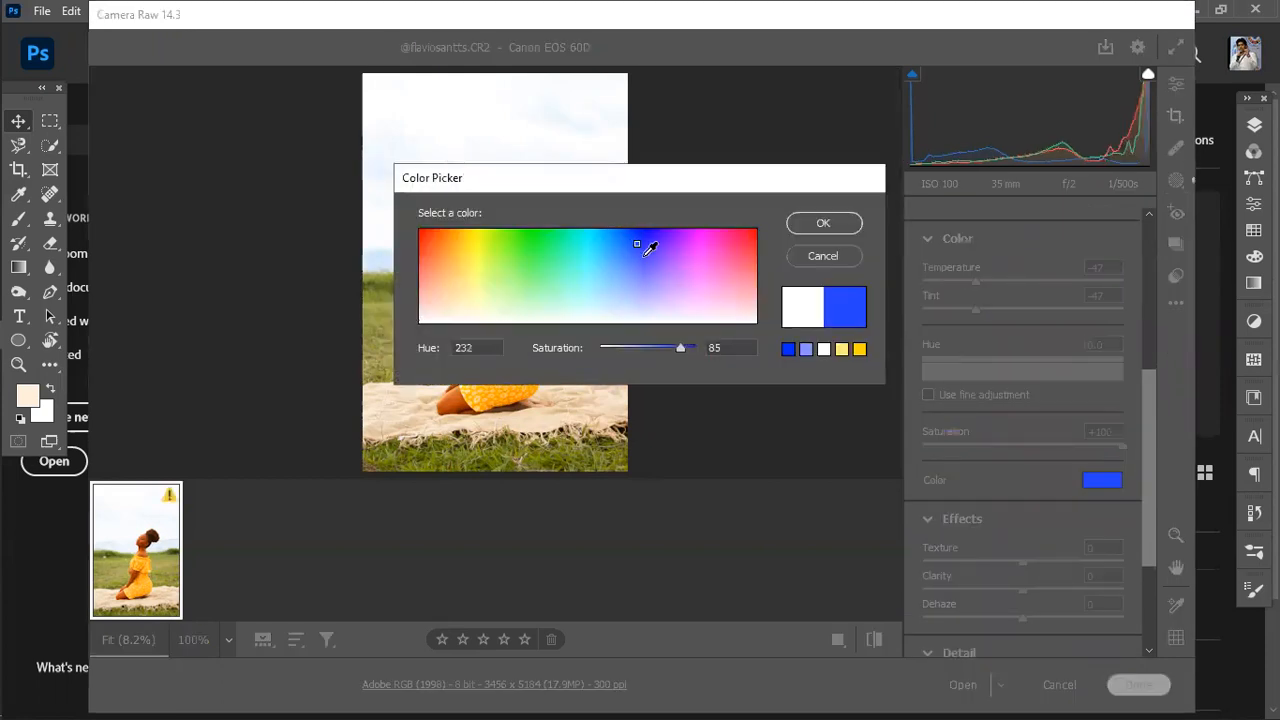
{"action": "left_click", "coordinate": [820, 225]}
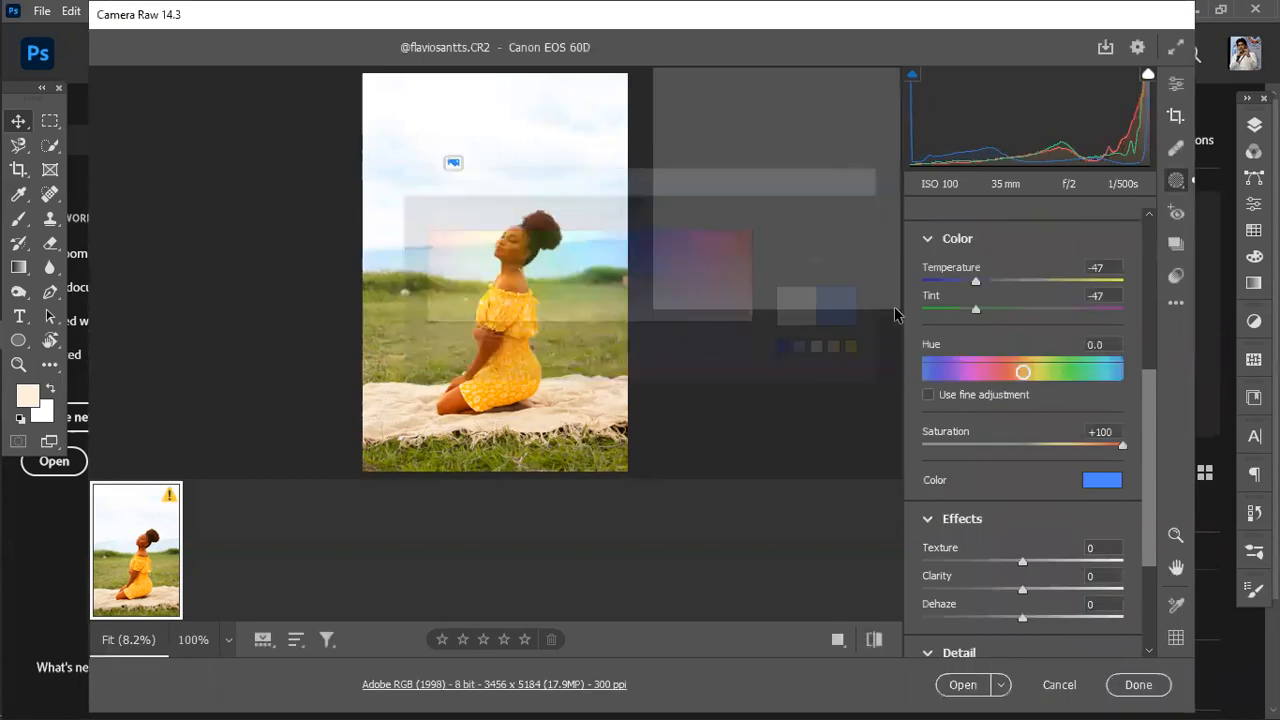
{"action": "left_click_drag", "start_coordinate": [1024, 588], "coordinate": [1048, 590]}
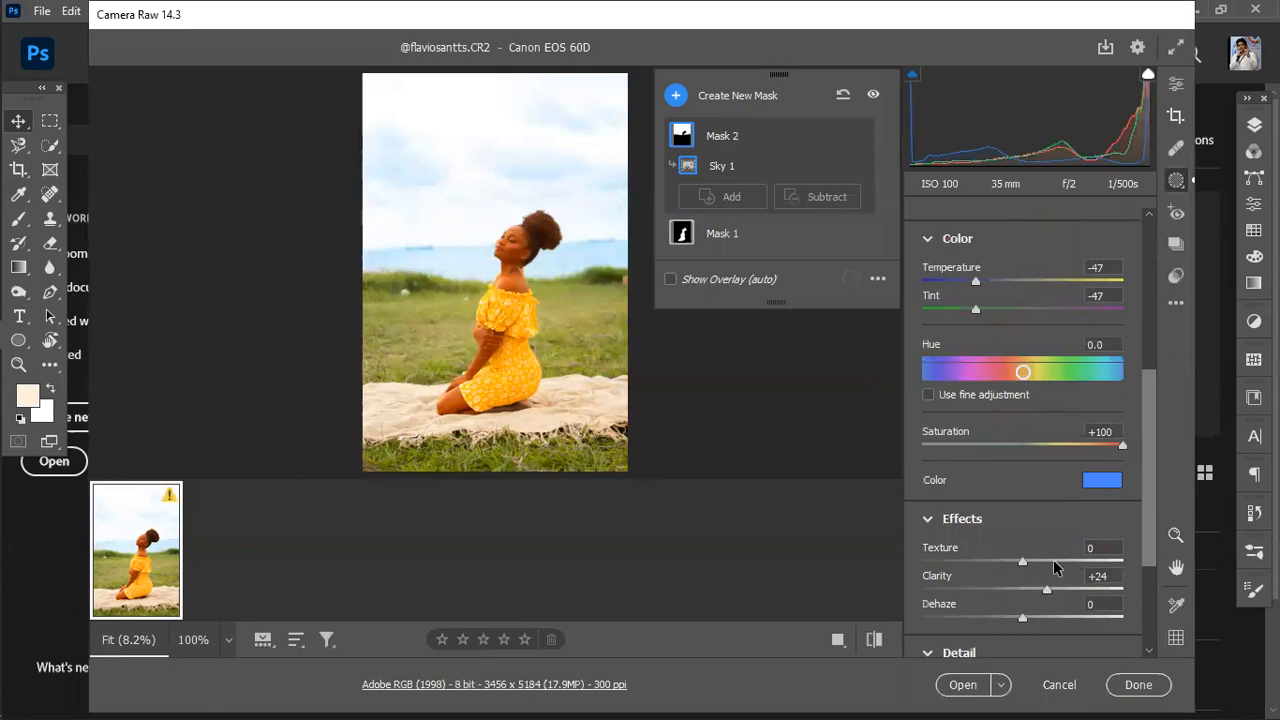
{"action": "left_click", "coordinate": [1062, 563]}
Step: Set the sky mask's Contrast to +43 and lower its Exposure to -1.50
{"action": "scroll", "coordinate": [1018, 428], "scroll_direction": "up", "scroll_amount": 5}
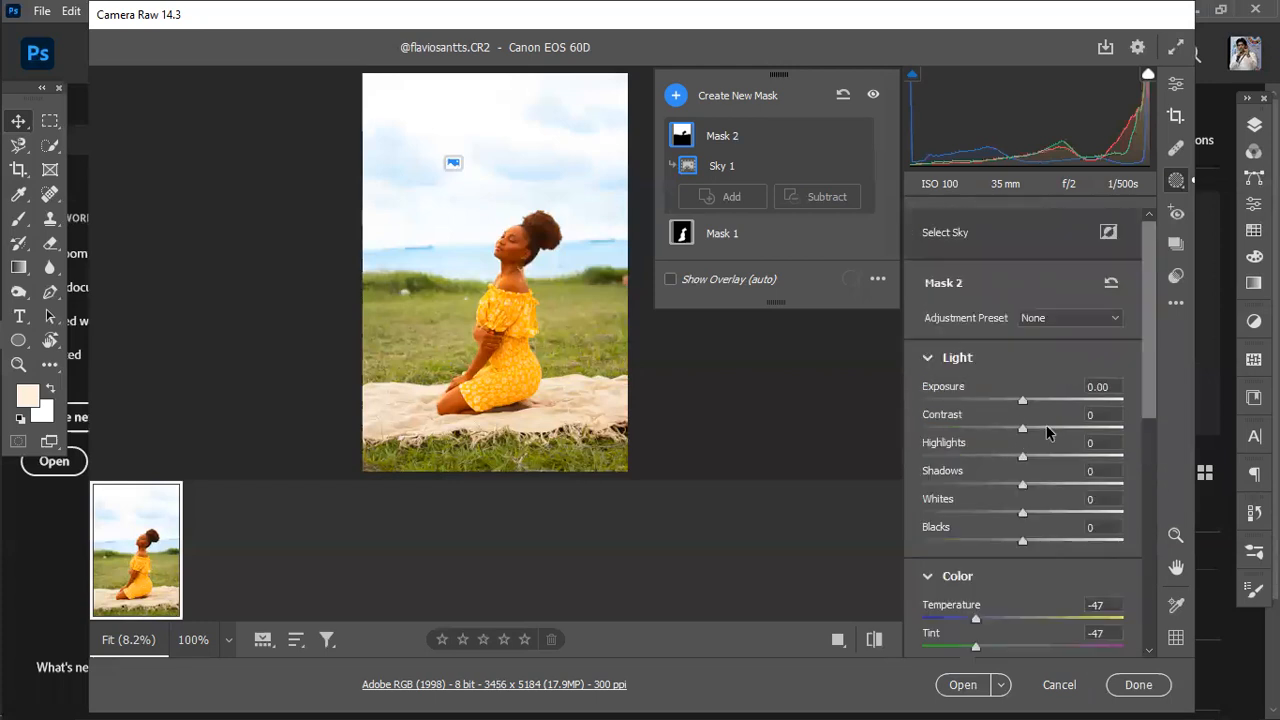
{"action": "left_click", "coordinate": [1066, 427]}
{"action": "left_click", "coordinate": [986, 400]}
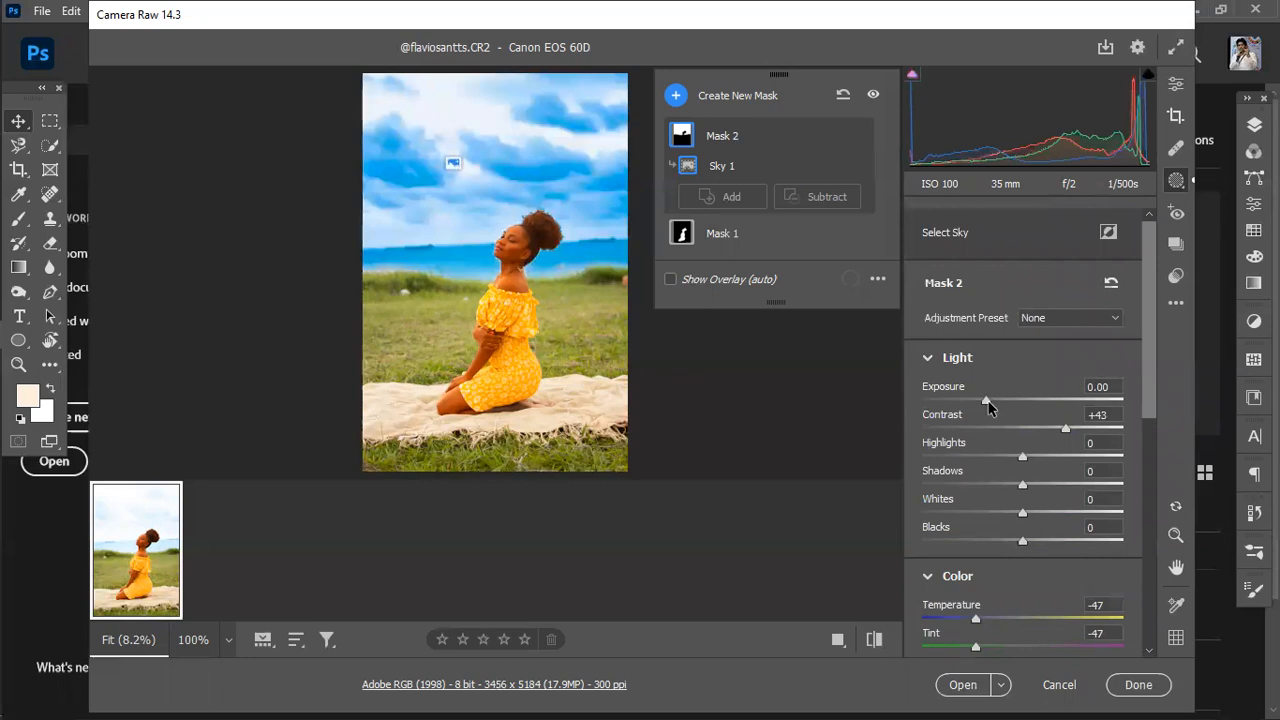
{"action": "left_click", "coordinate": [1001, 400]}
{"action": "left_click_drag", "start_coordinate": [1002, 400], "coordinate": [1079, 398]}
{"action": "left_click_drag", "start_coordinate": [953, 405], "coordinate": [985, 405]}
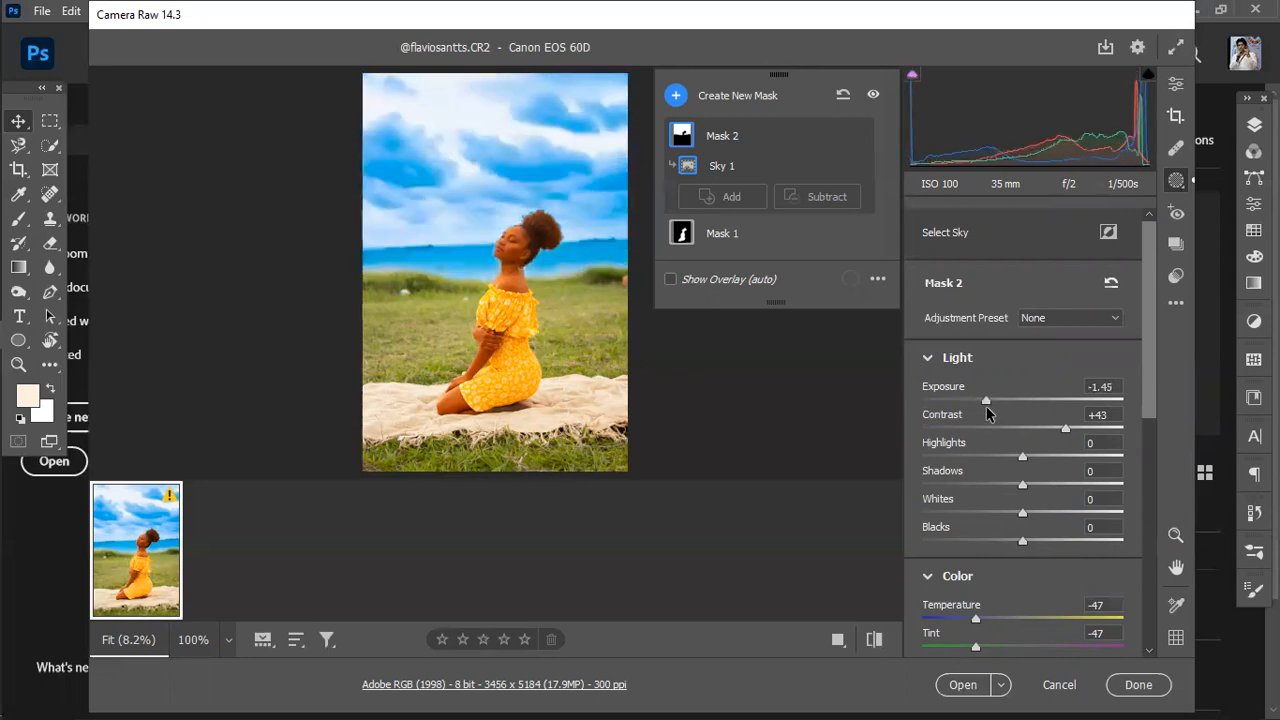
{"action": "left_click", "coordinate": [677, 97]}
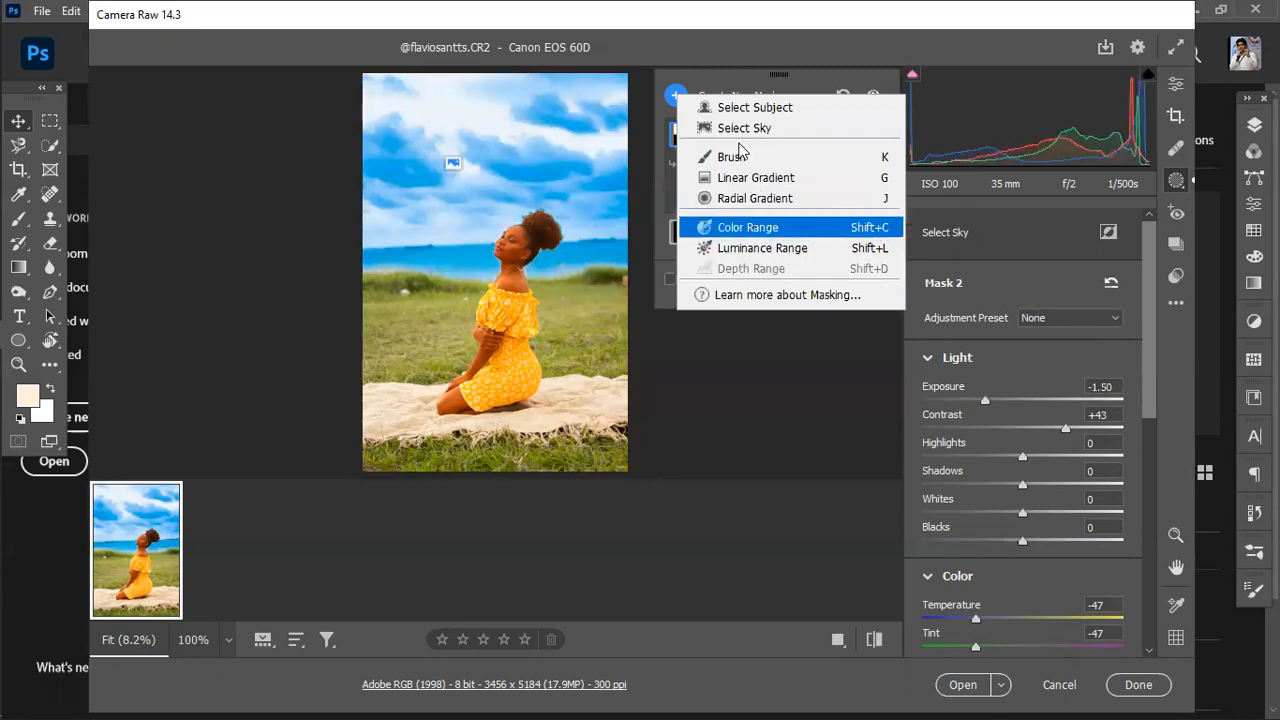
{"action": "left_click", "coordinate": [782, 70]}
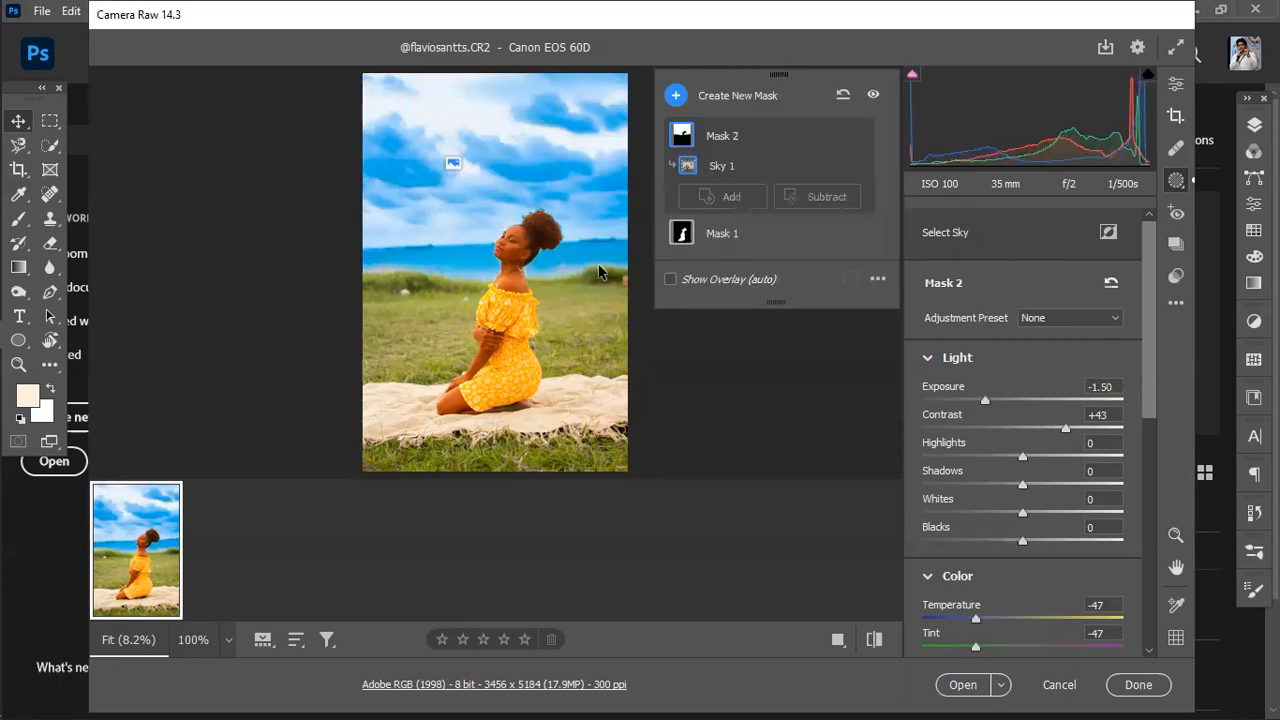
{"action": "left_click", "coordinate": [737, 198]}
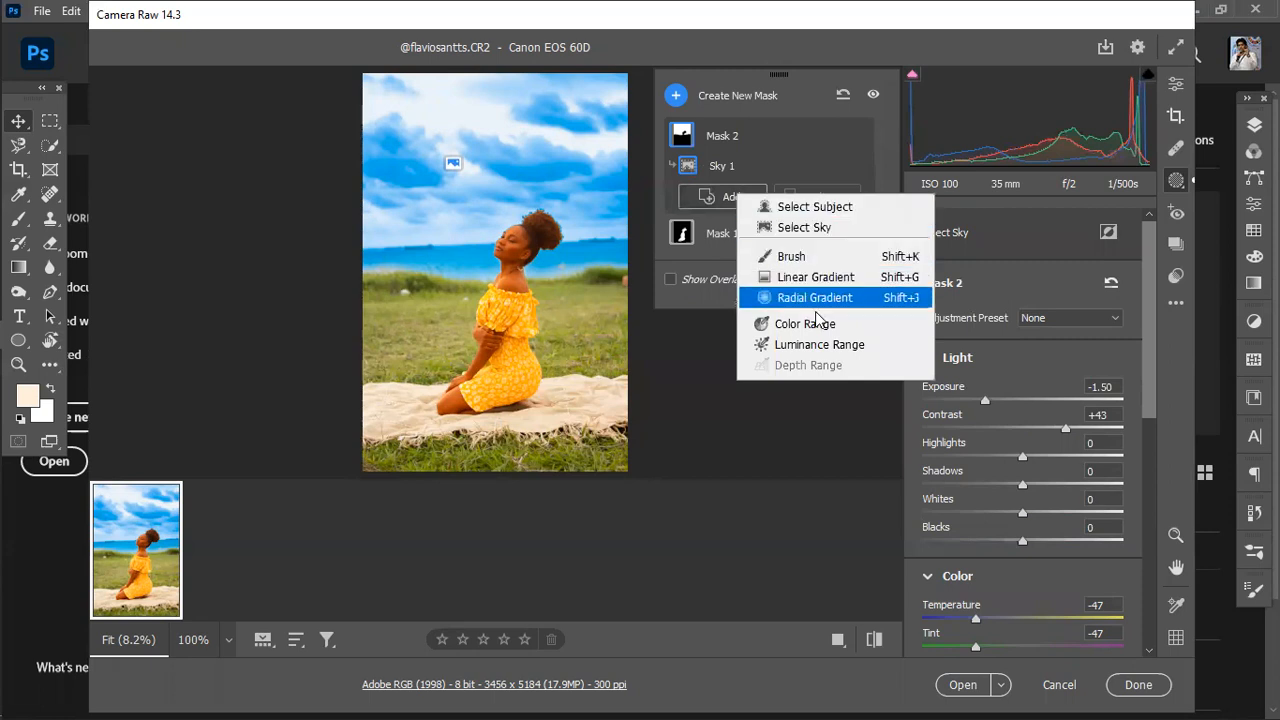
{"action": "left_click", "coordinate": [806, 166]}
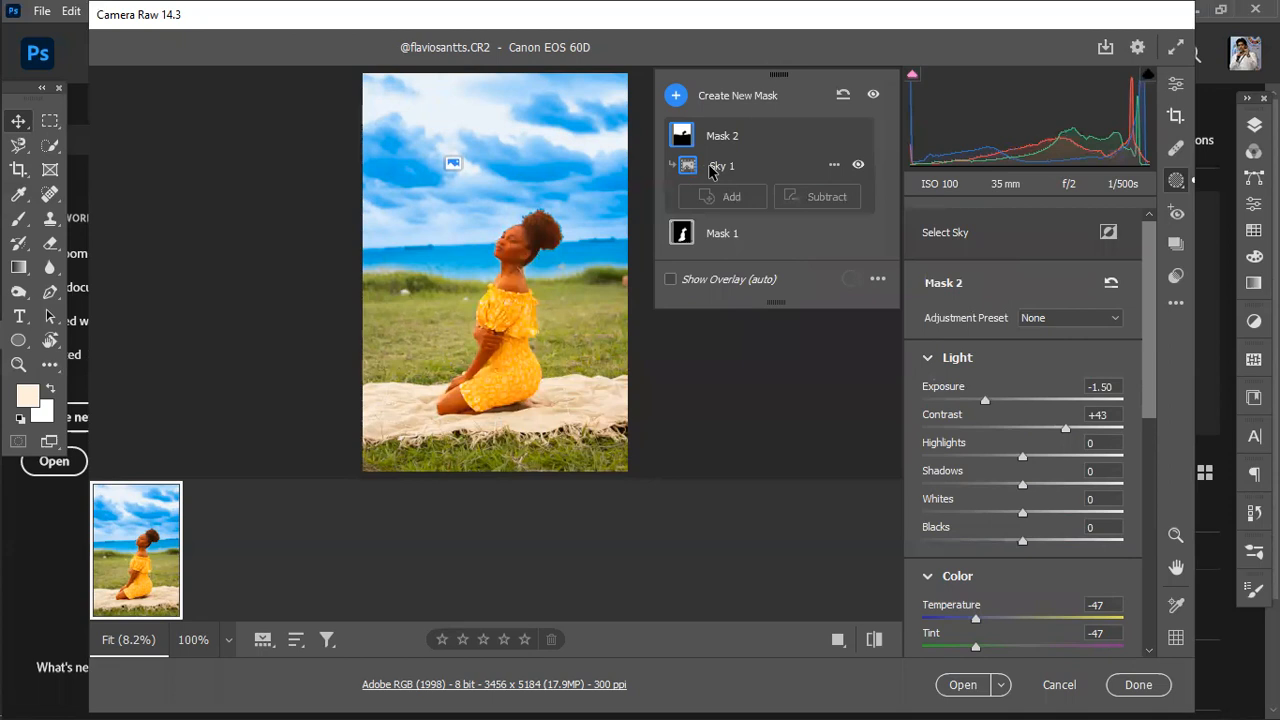
{"action": "left_click", "coordinate": [677, 97]}
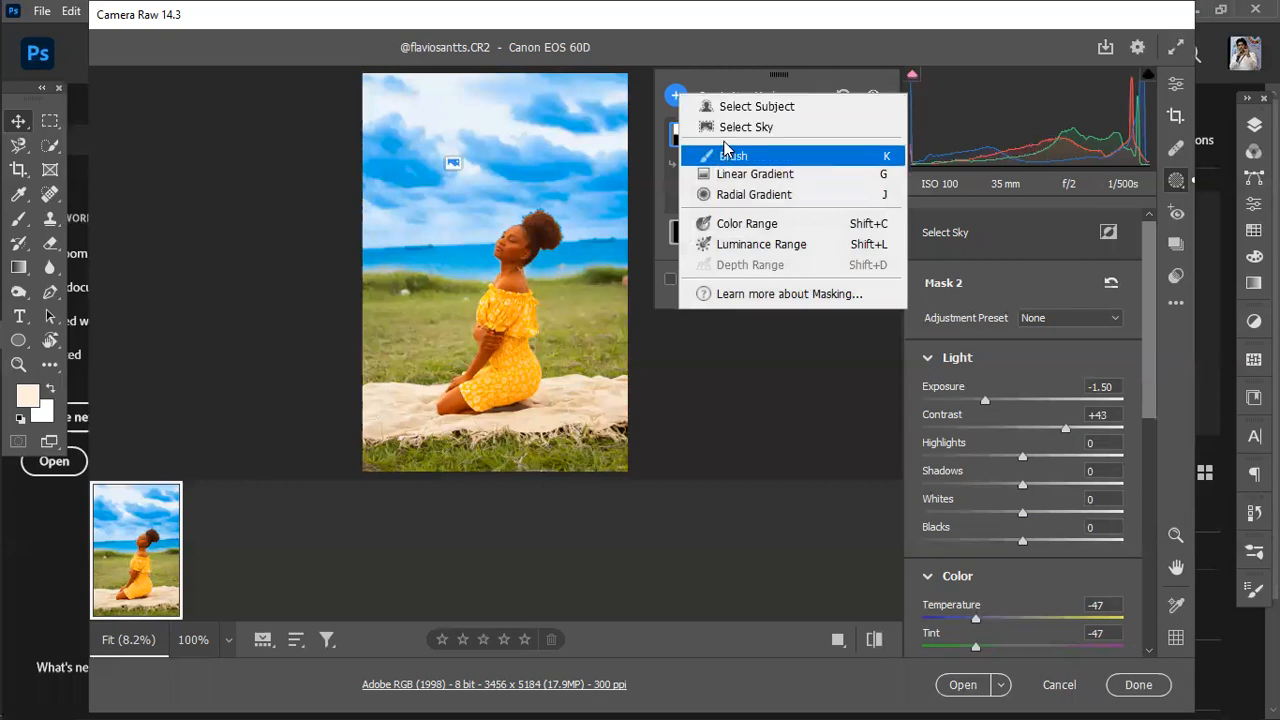
{"action": "left_click", "coordinate": [741, 76]}
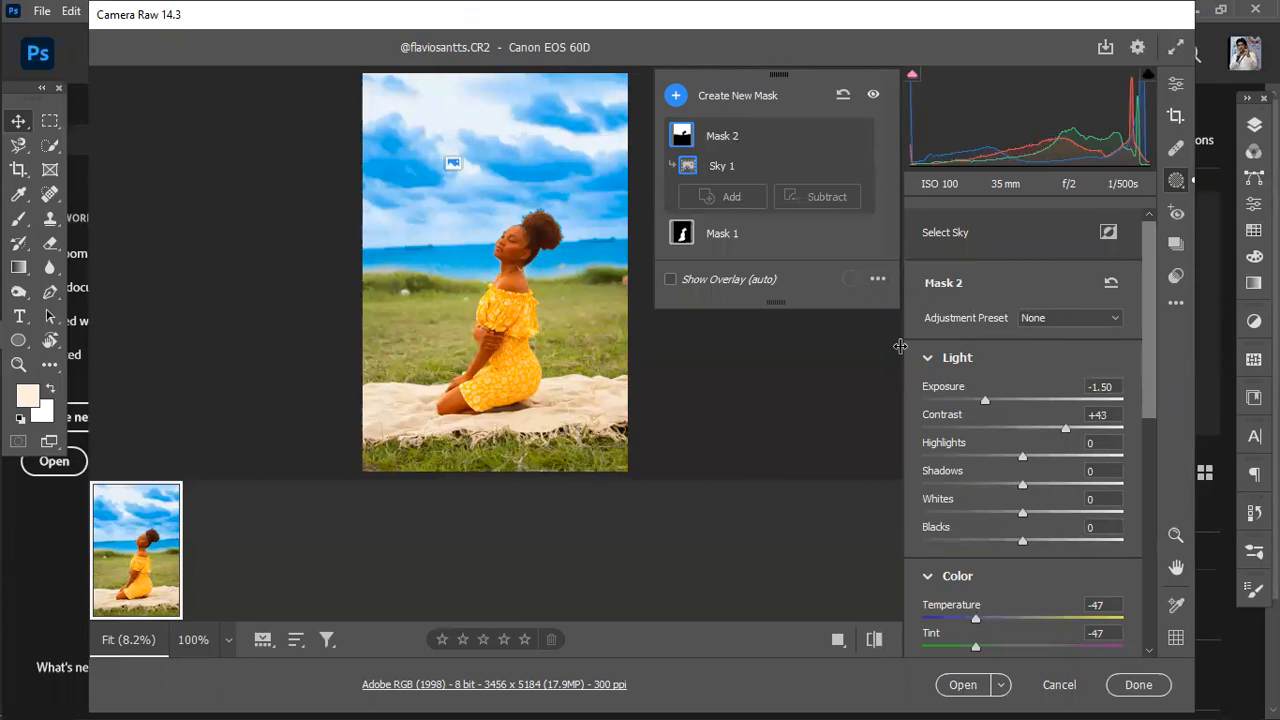
Step: Compare the masked photo with its original settings, and return to the edited version
{"action": "left_click", "coordinate": [877, 645]}
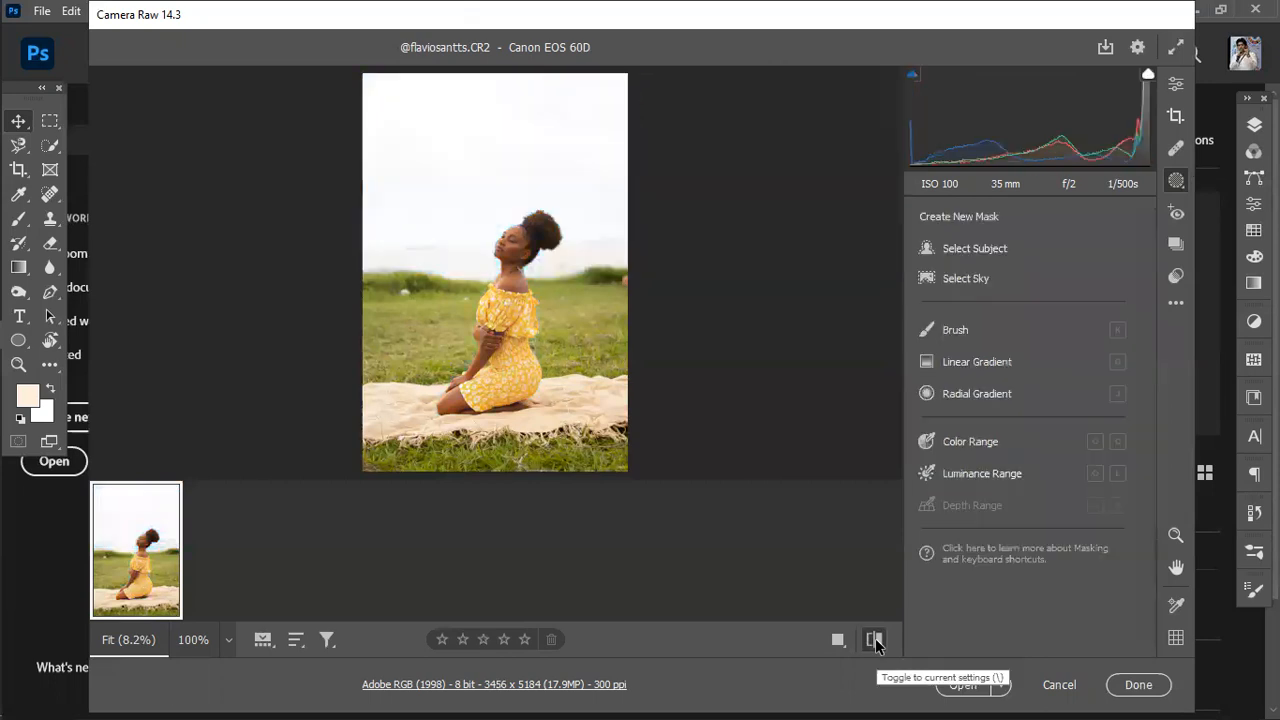
{"action": "left_click", "coordinate": [875, 640]}
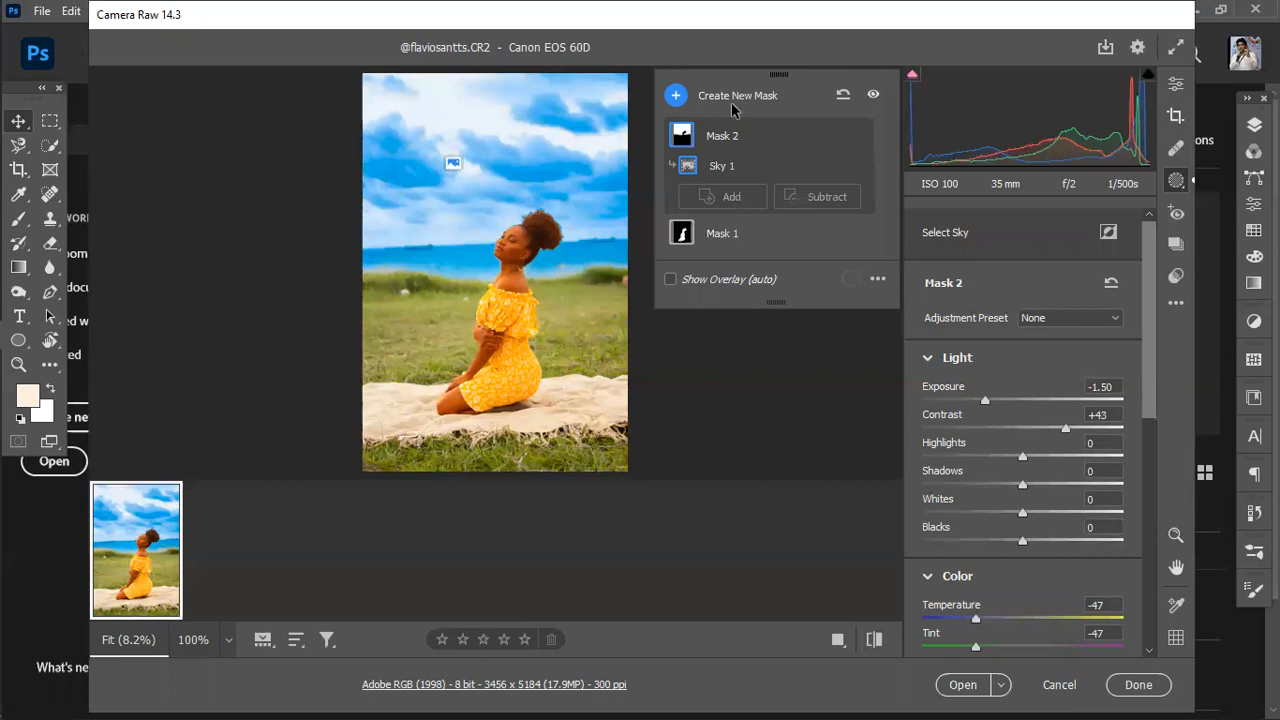
{"action": "left_click", "coordinate": [684, 96]}
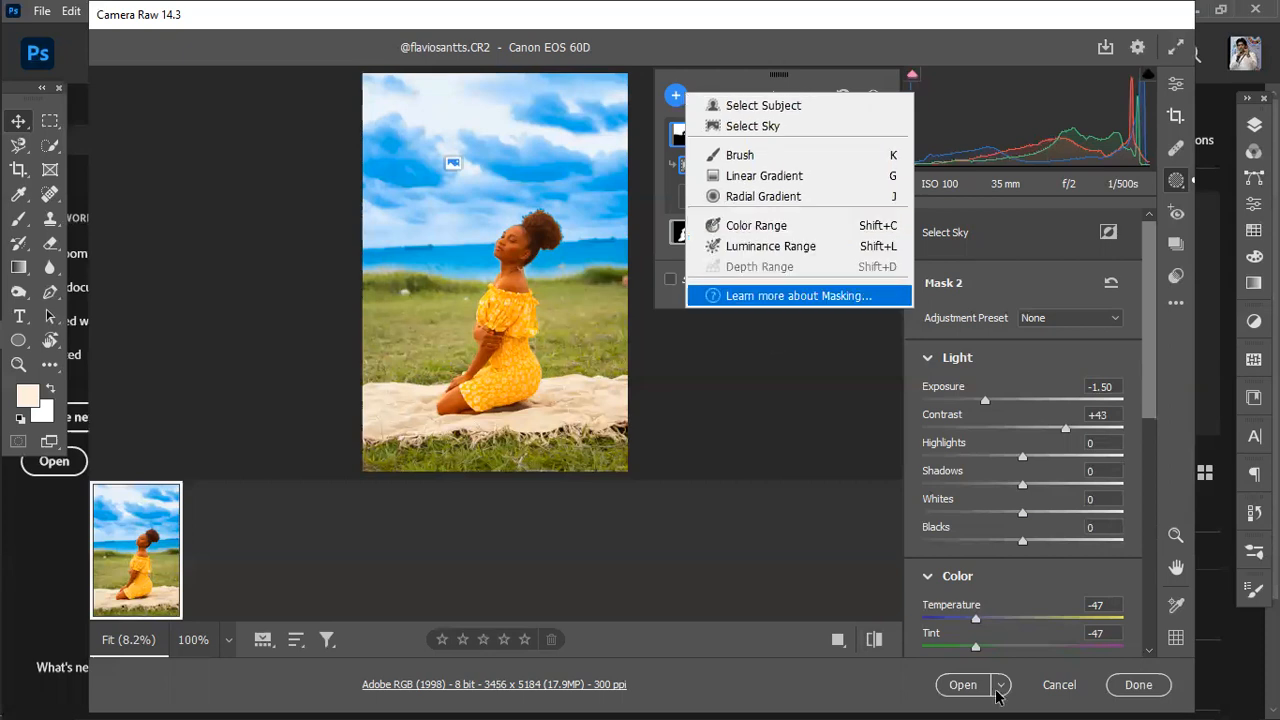
{"action": "left_click", "coordinate": [1043, 527]}
{"action": "scroll", "coordinate": [1040, 527], "scroll_direction": "down", "scroll_amount": 5}
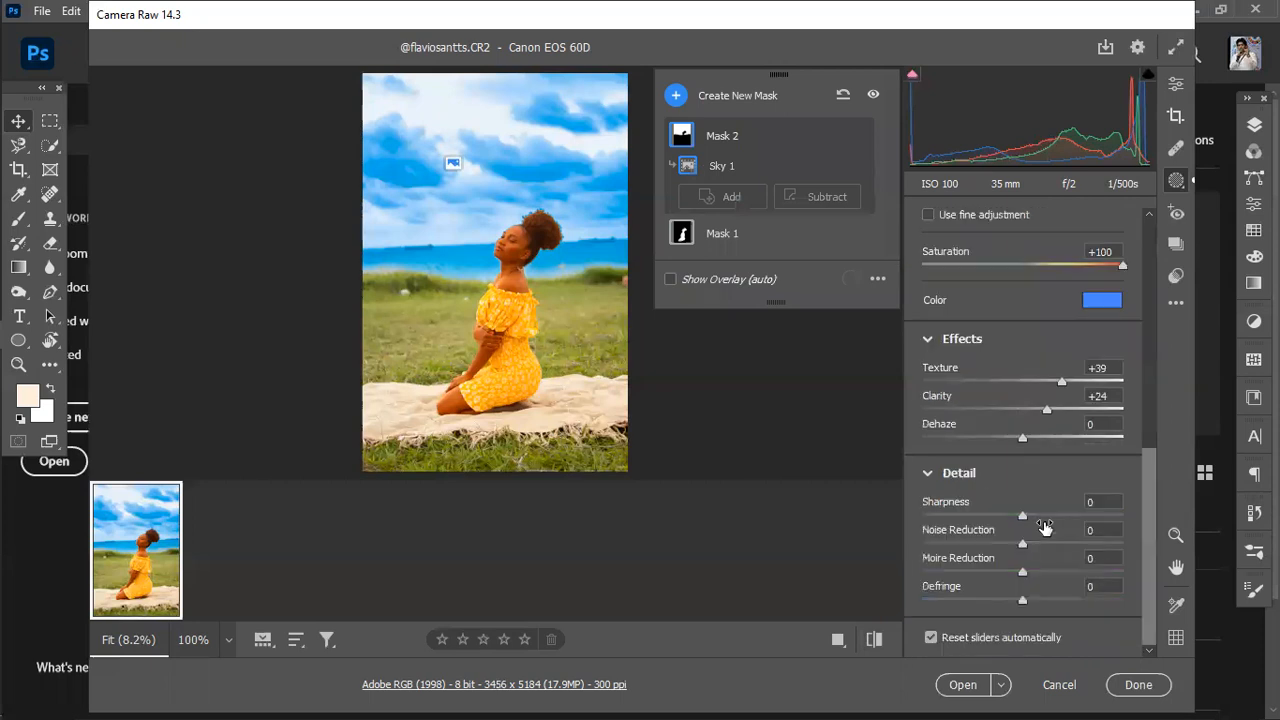
{"action": "scroll", "coordinate": [1042, 520], "scroll_direction": "up", "scroll_amount": 10}
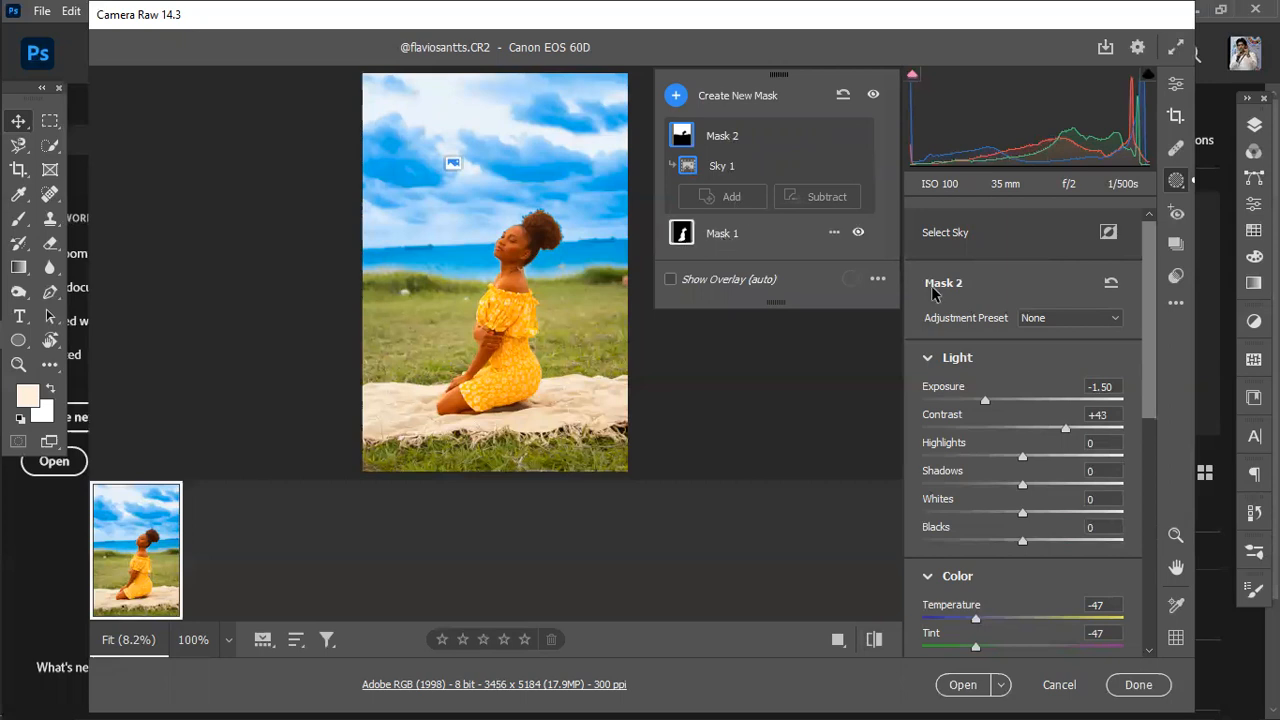
{"action": "left_click", "coordinate": [723, 238]}
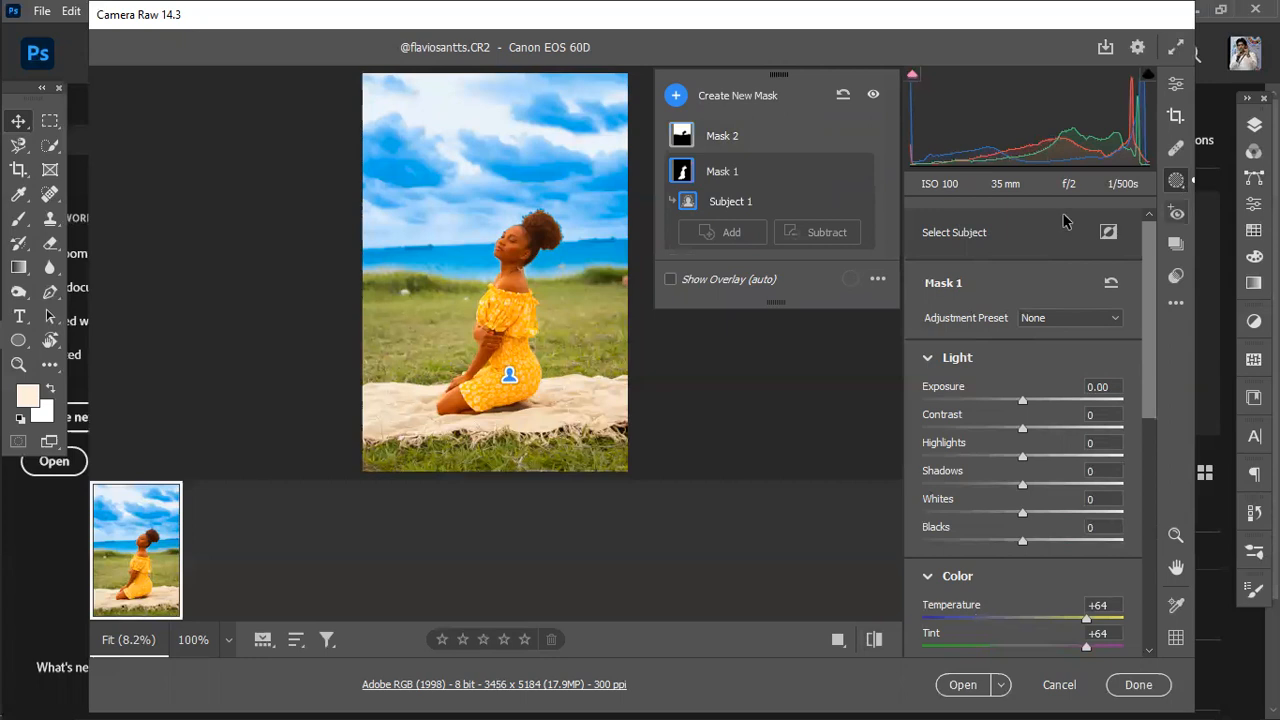
{"action": "left_click", "coordinate": [876, 281]}
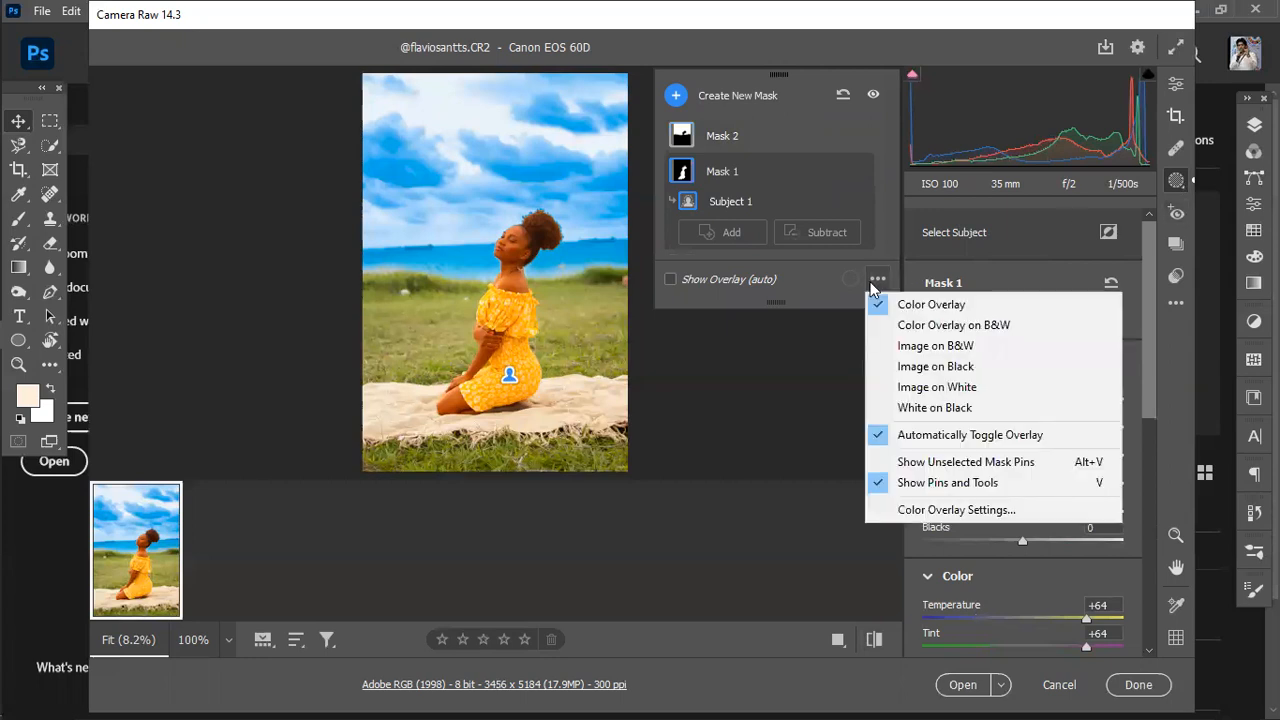
{"action": "left_click", "coordinate": [1174, 189]}
Step: Open the edited raw photo from Camera Raw as an object in Photoshop
{"action": "left_click", "coordinate": [1000, 684]}
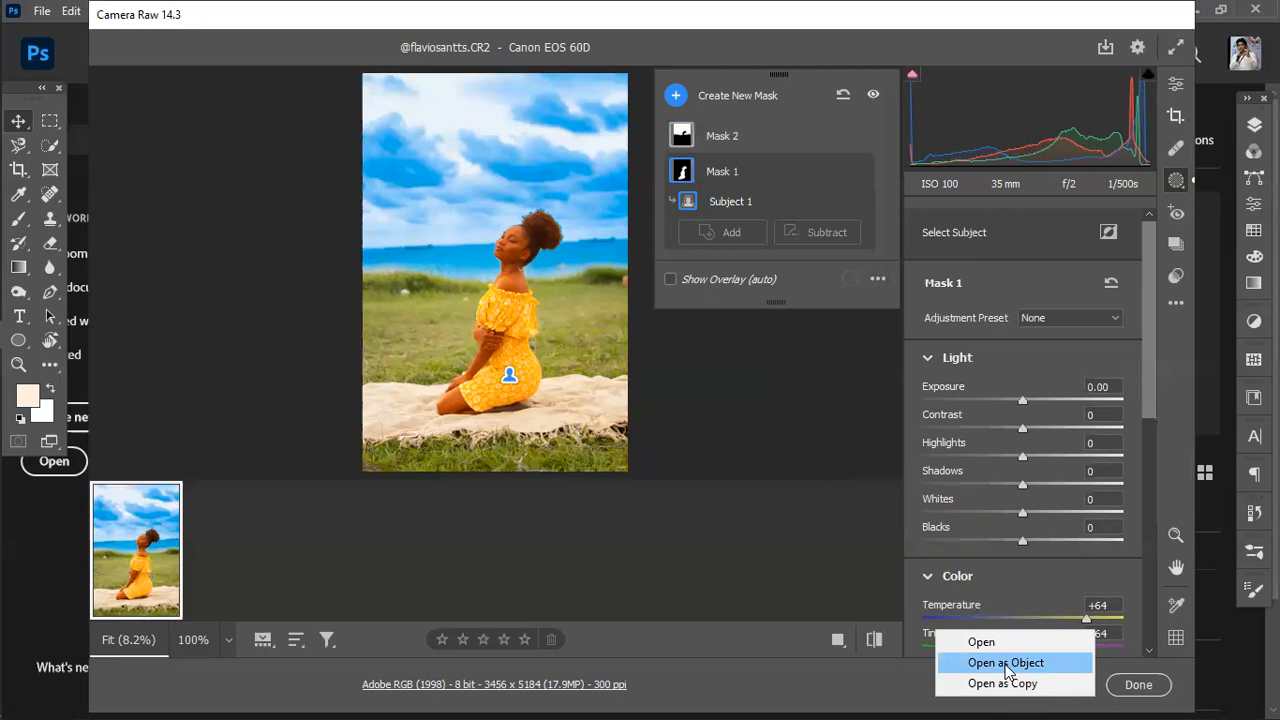
{"action": "left_click", "coordinate": [1006, 663]}
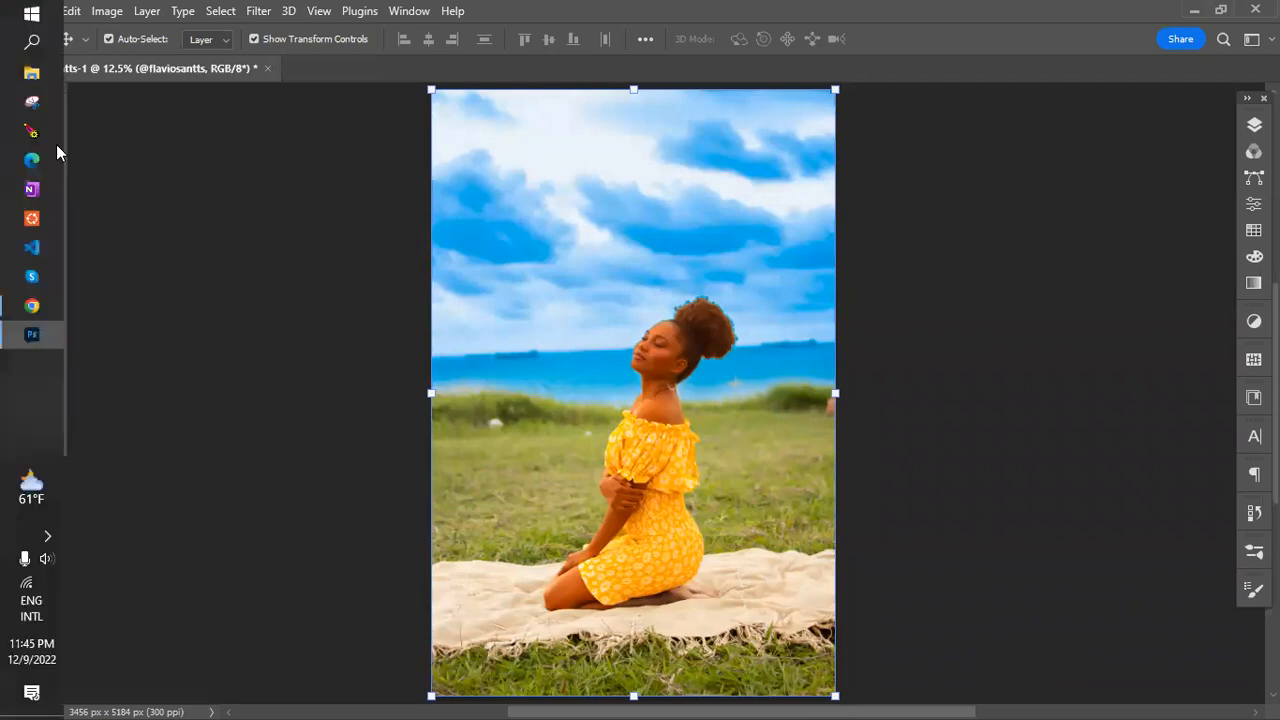
Step: Select the kneeling woman by framing her whole figure with the Object Selection Tool in Rectangle mode
{"action": "left_click_drag", "start_coordinate": [56, 144], "coordinate": [135, 148]}
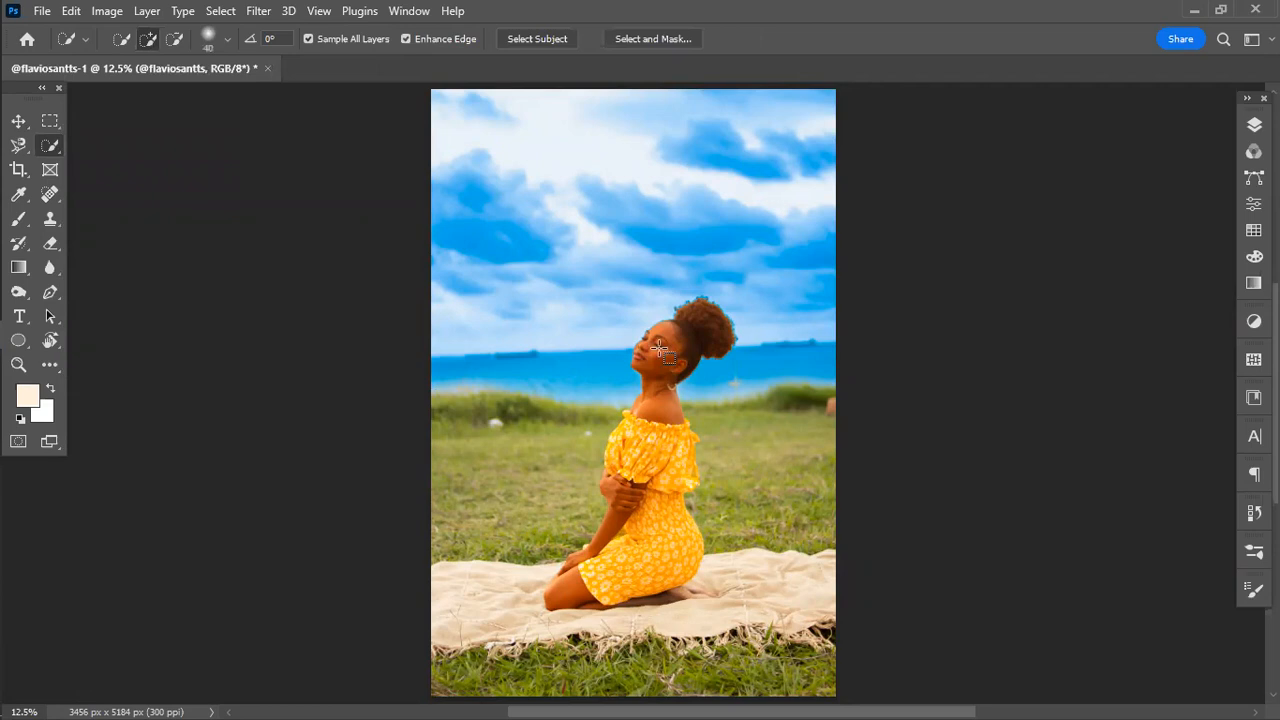
{"action": "key", "text": "shift+w"}
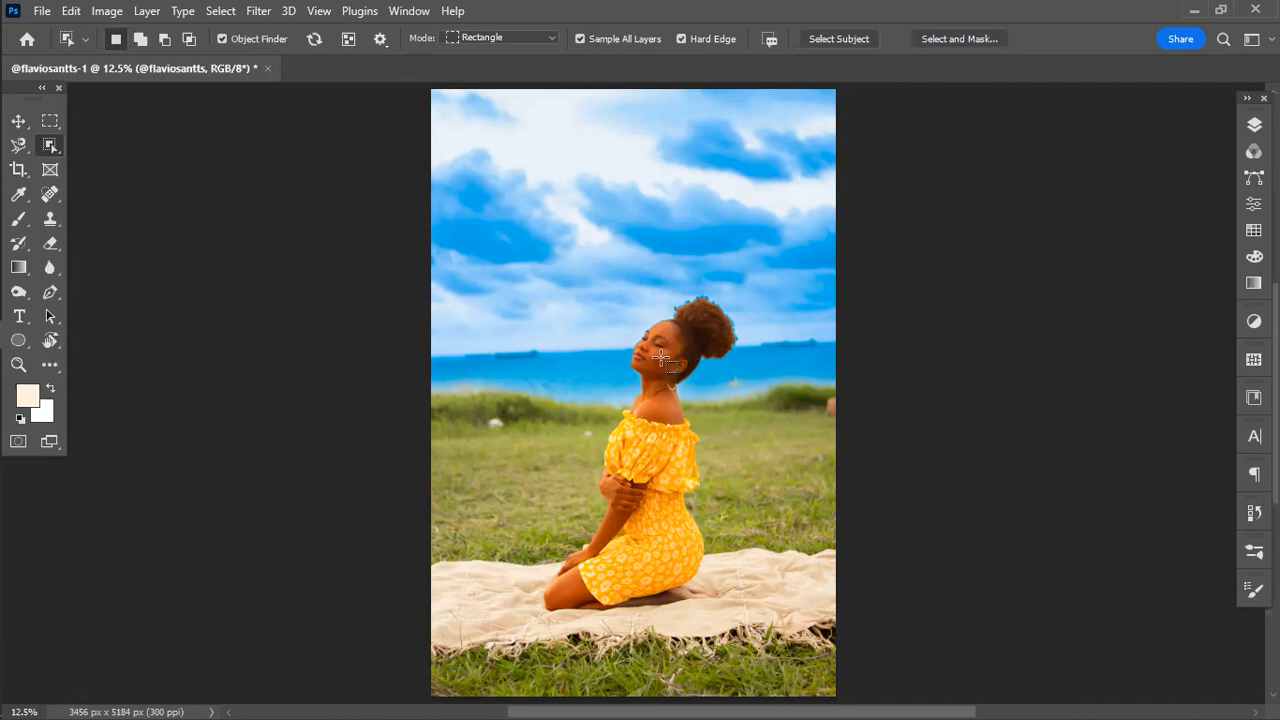
{"action": "left_click", "coordinate": [661, 357]}
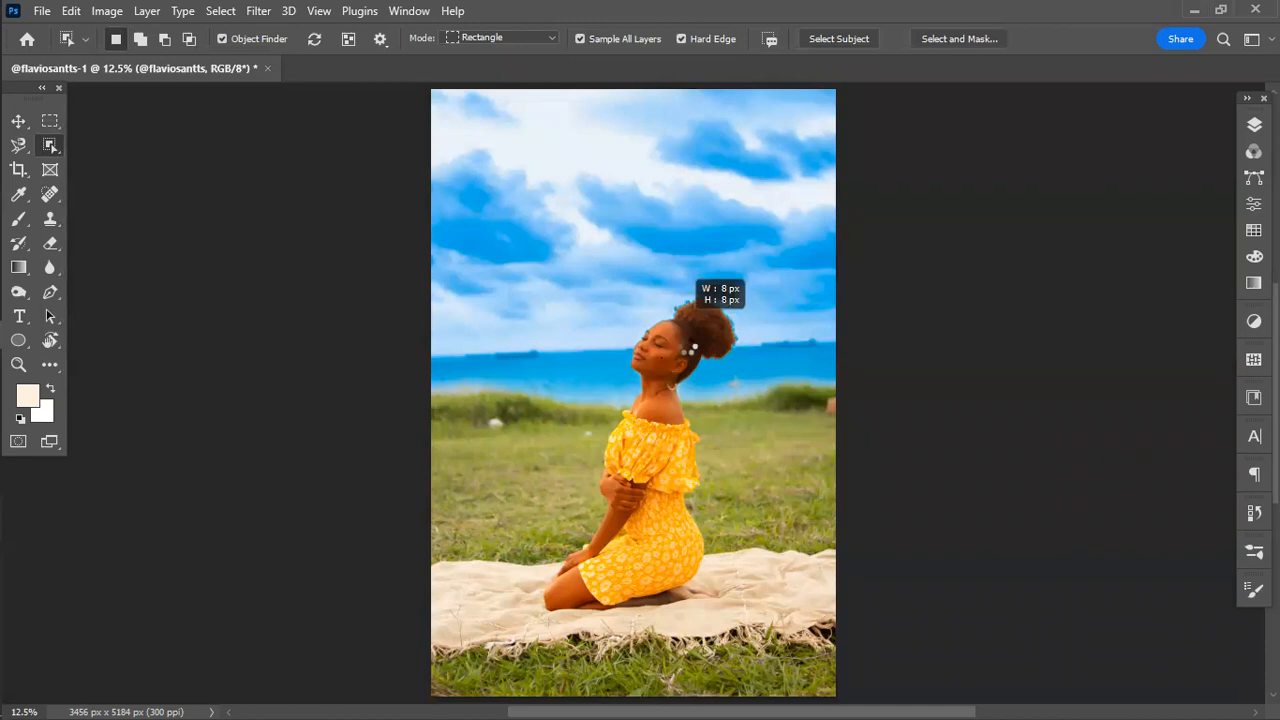
{"action": "right_click", "coordinate": [53, 141]}
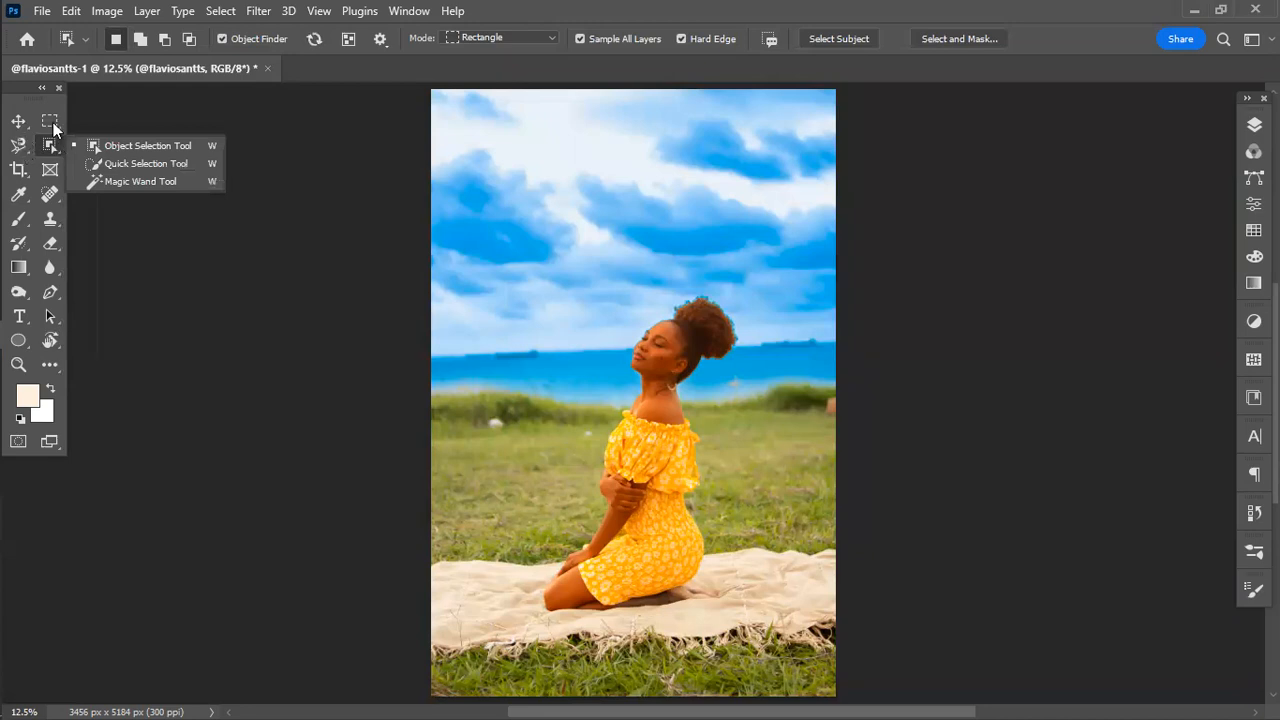
{"action": "left_click", "coordinate": [53, 146]}
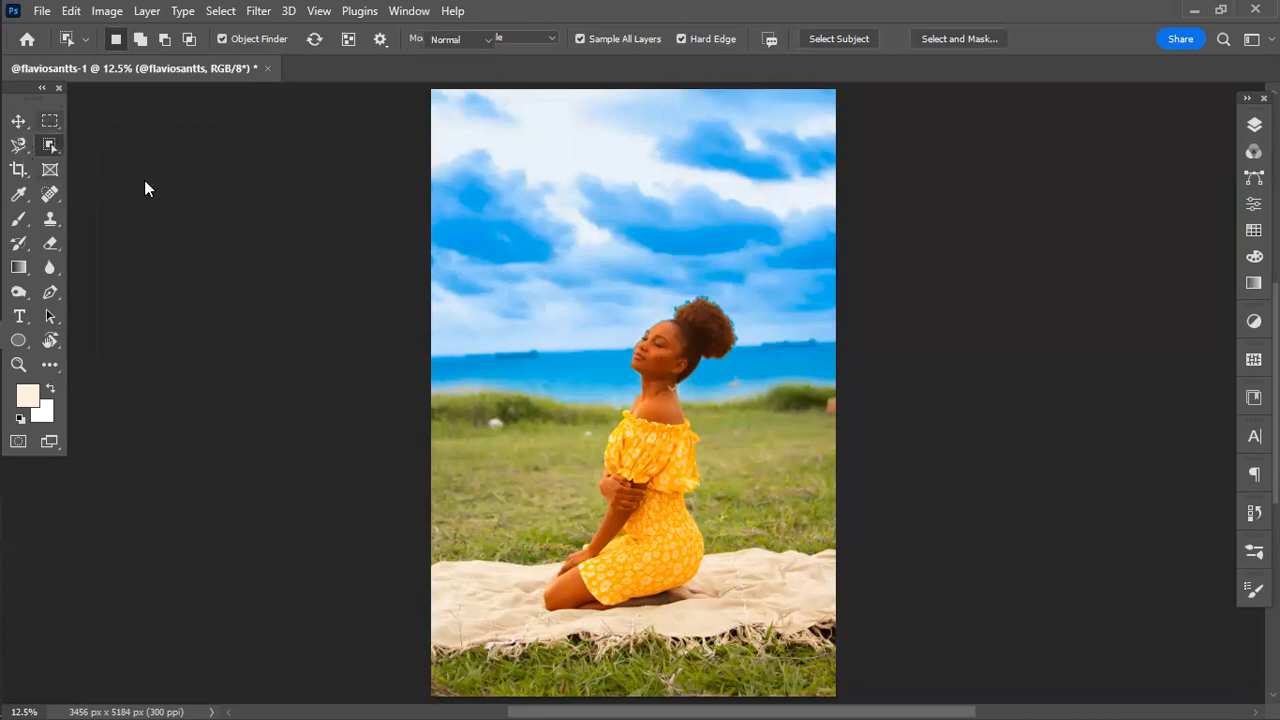
{"action": "key", "text": "m"}
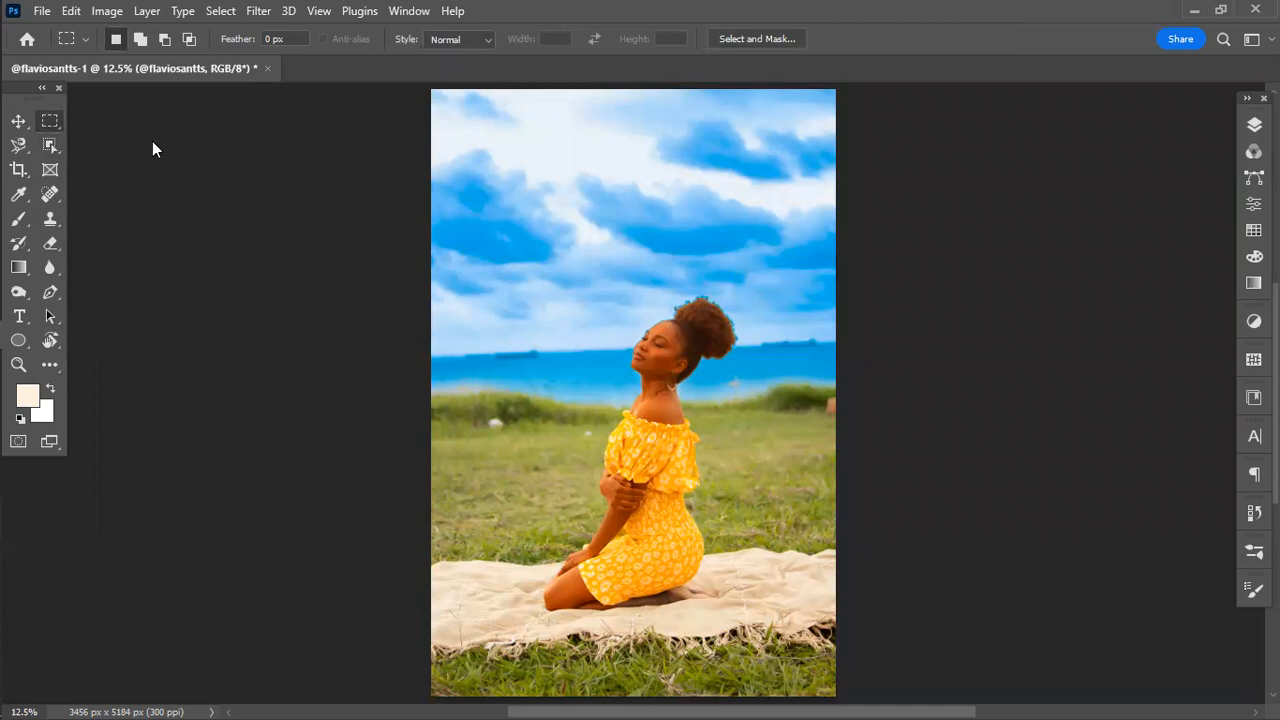
{"action": "key", "text": "w"}
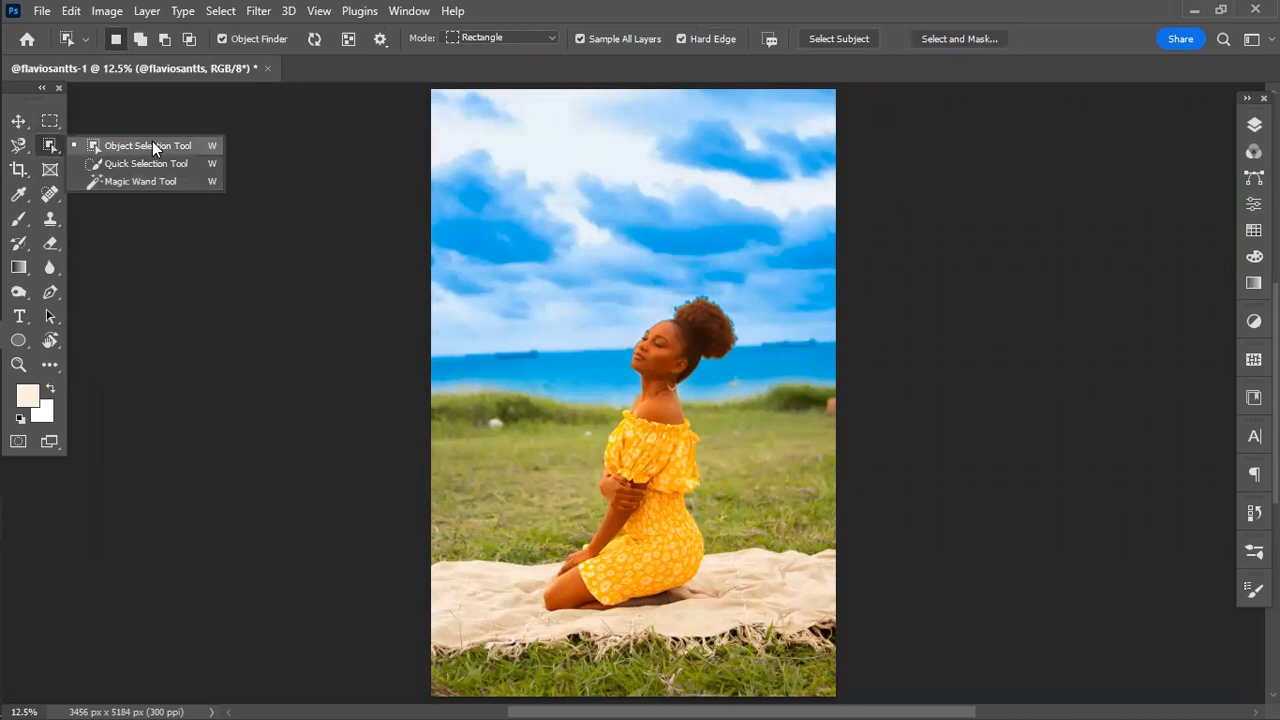
{"action": "left_click", "coordinate": [152, 143]}
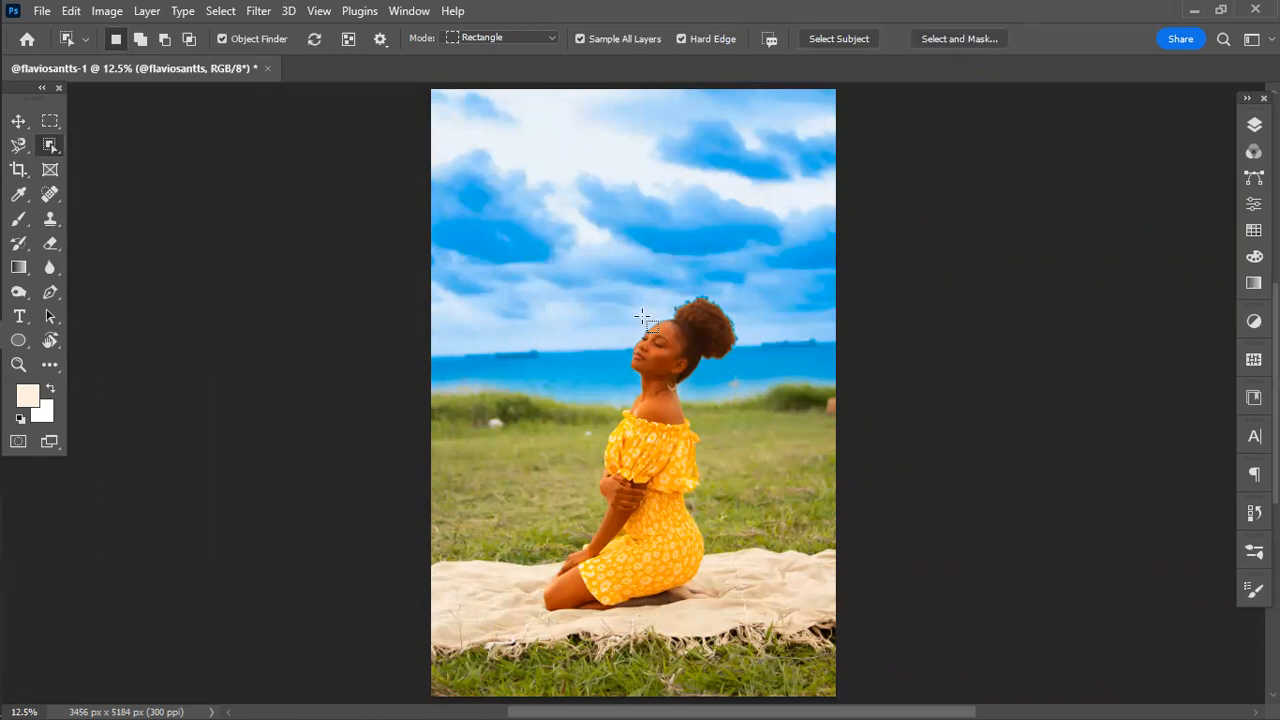
{"action": "mouse_move", "coordinate": [541, 247]}
{"action": "left_mouse_down"}
{"action": "mouse_move", "coordinate": [802, 696]}
{"action": "mouse_move", "coordinate": [768, 633]}
{"action": "left_mouse_up"}
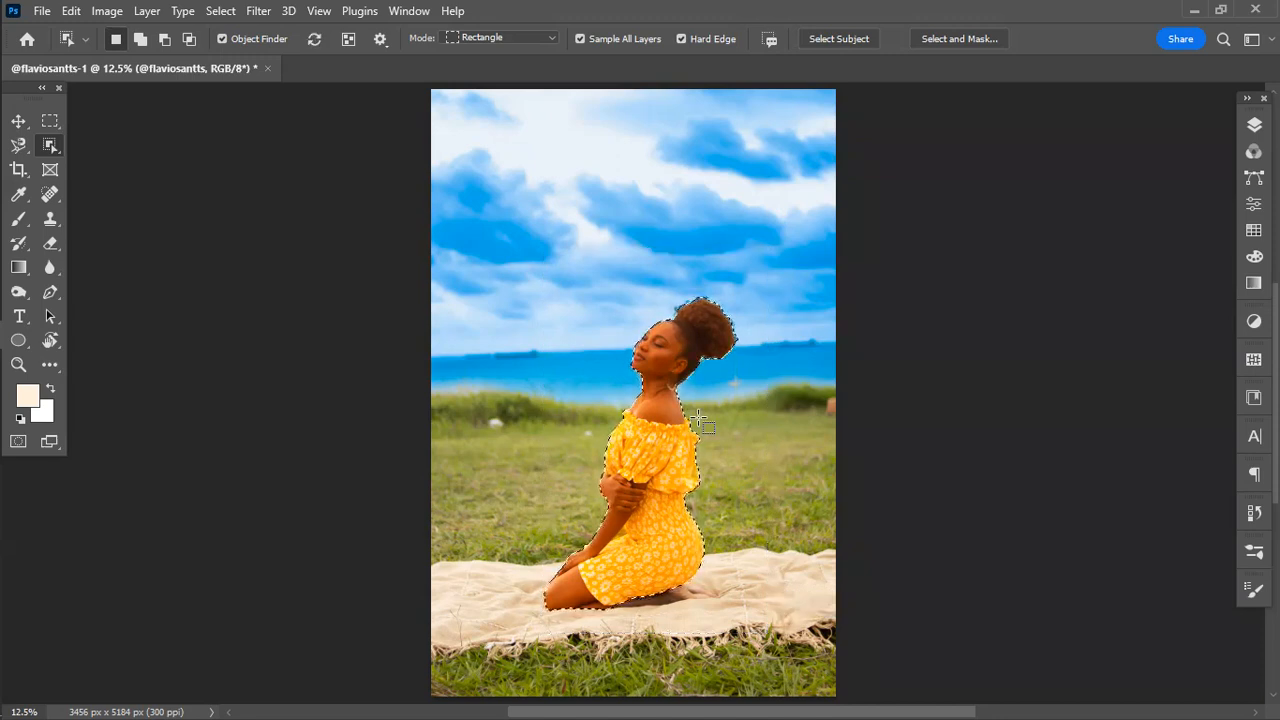
Step: Try to fill the selected woman directly on the smart object layer
{"action": "key", "text": "shift"}
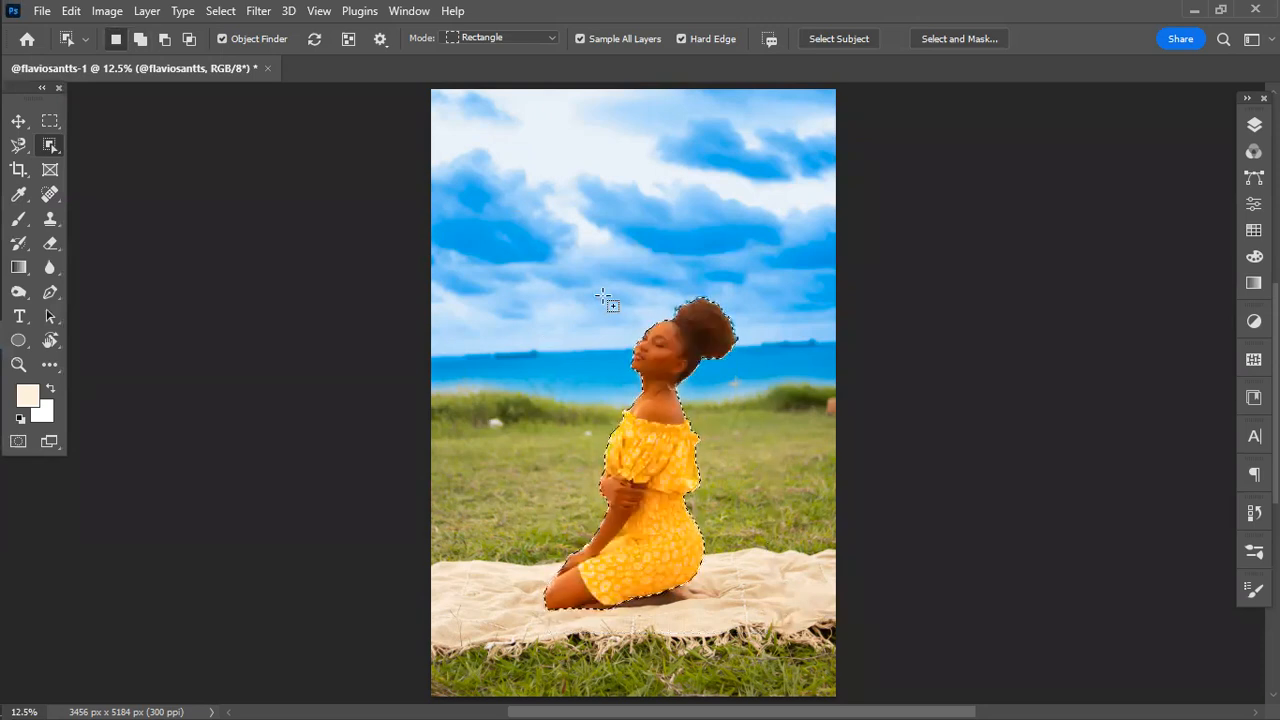
{"action": "key", "text": "shift+BackSpace"}
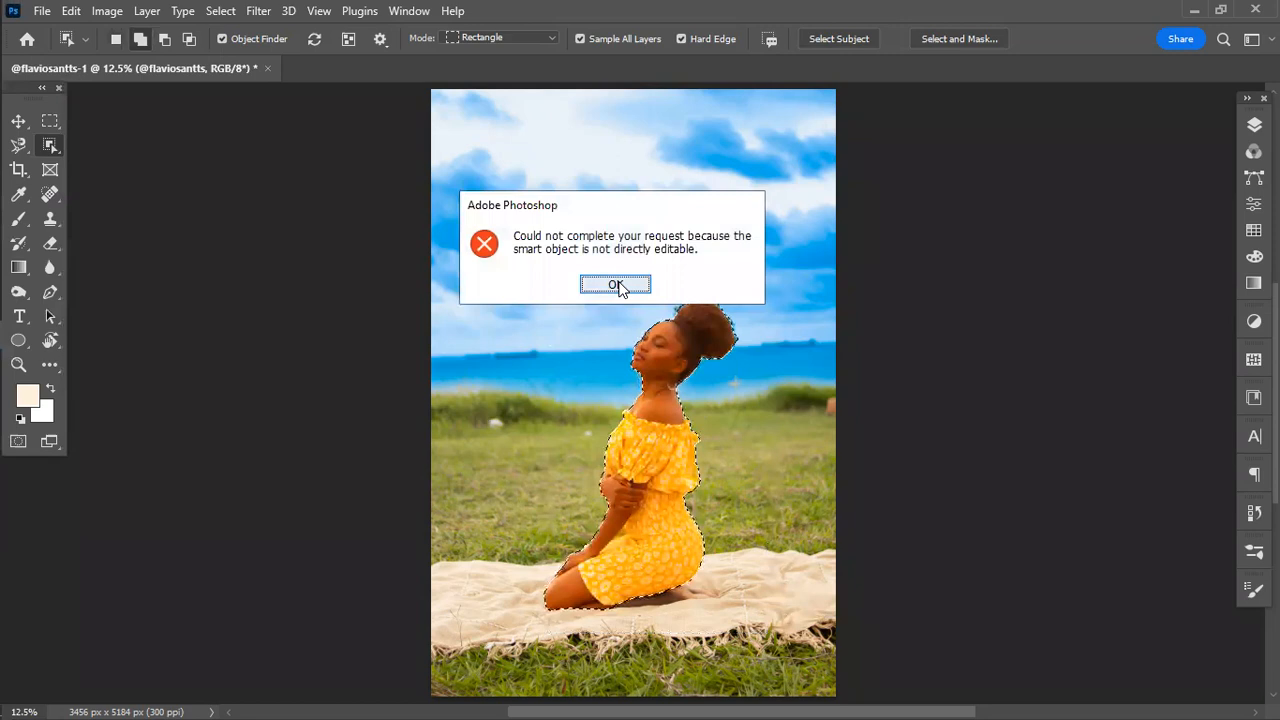
{"action": "left_click", "coordinate": [608, 289]}
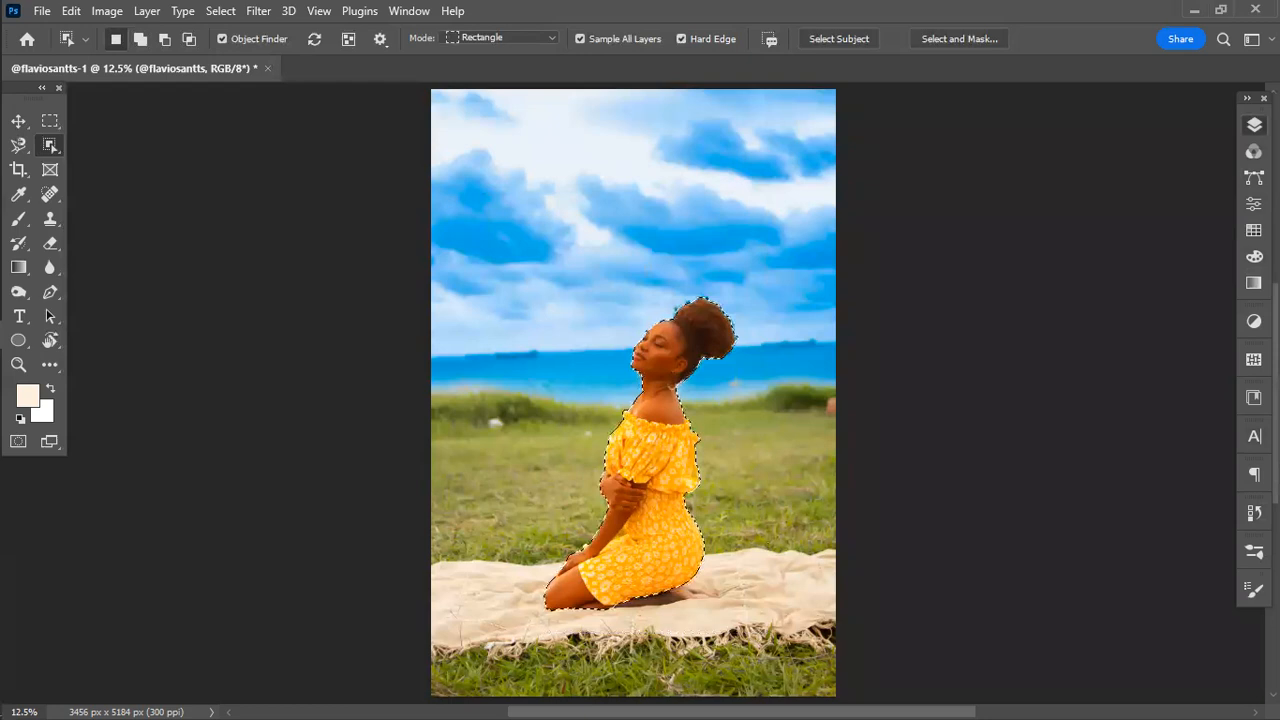
Step: Add a new empty layer, place it below the photo layer, and deselect the woman
{"action": "left_click", "coordinate": [1254, 125]}
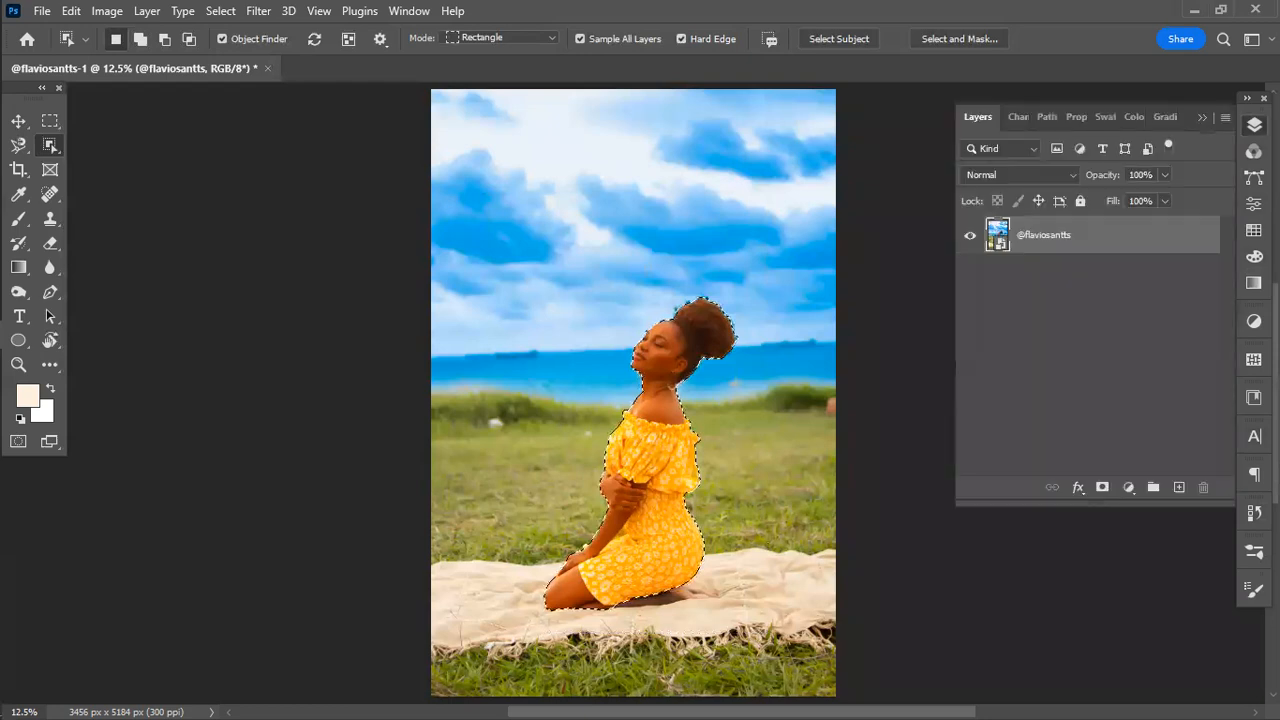
{"action": "left_click", "coordinate": [1179, 488]}
{"action": "left_click_drag", "start_coordinate": [1060, 228], "coordinate": [1071, 308]}
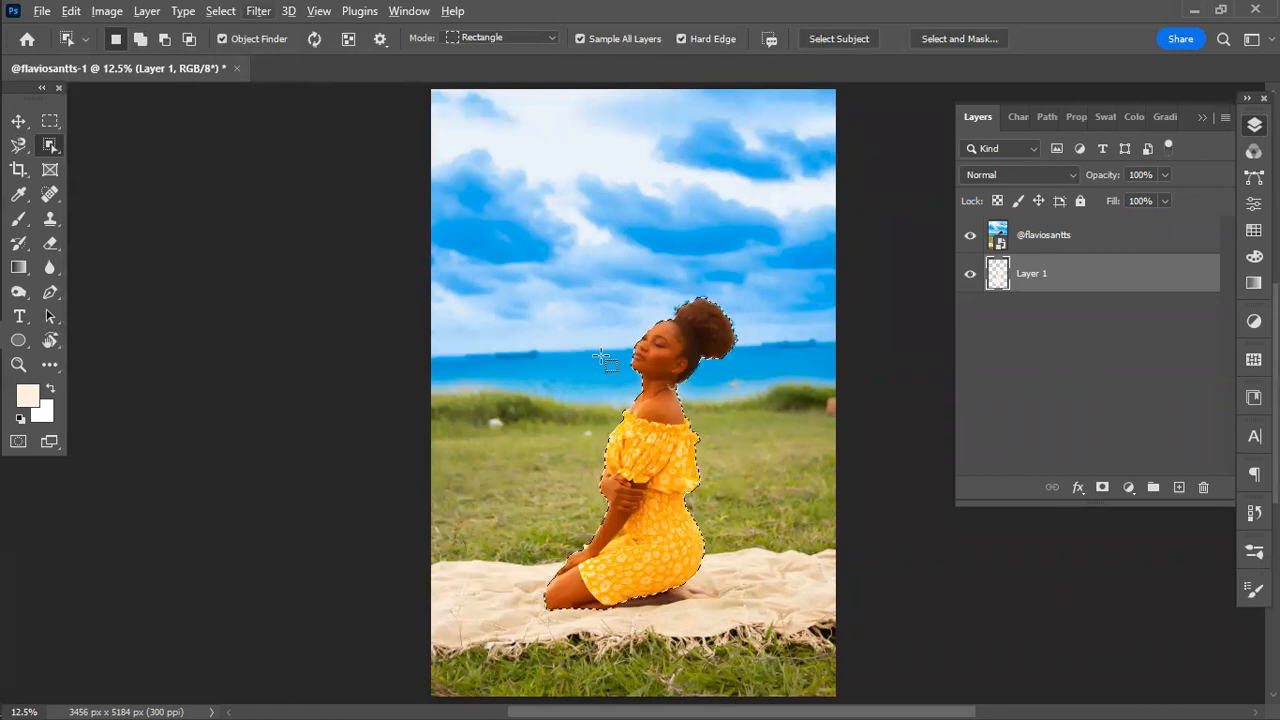
{"action": "key", "text": "ctrl+d"}
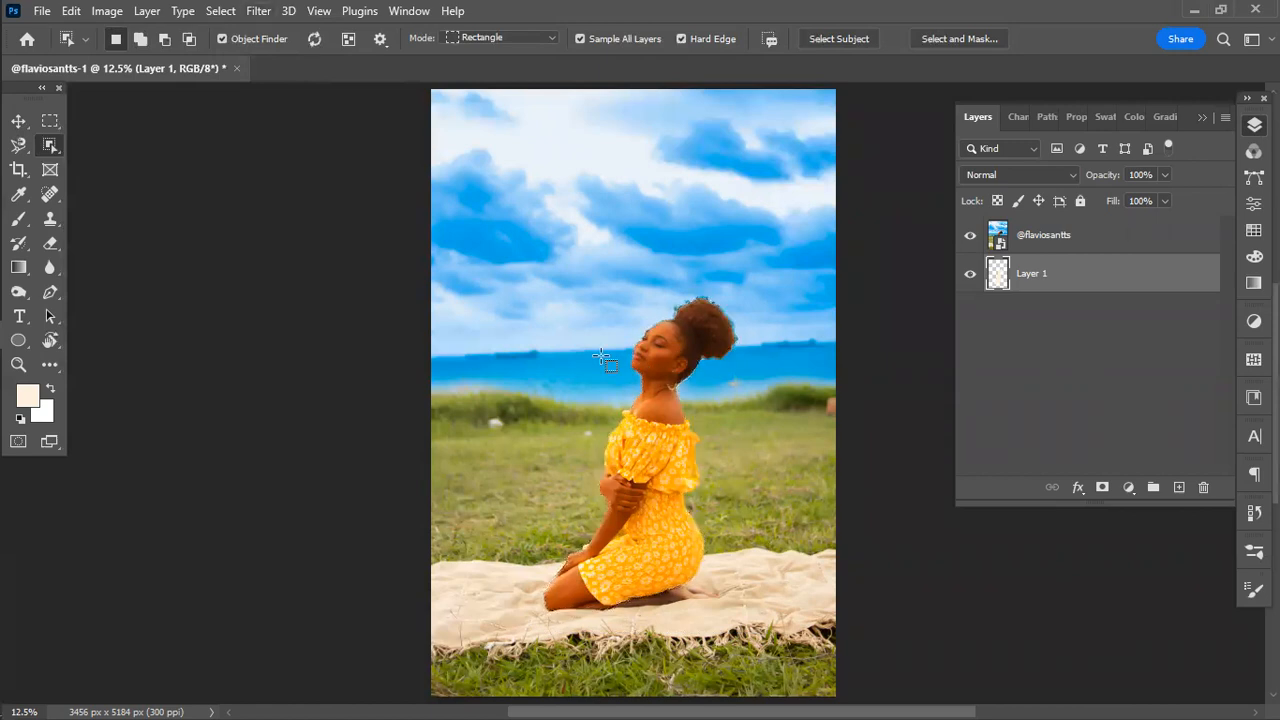